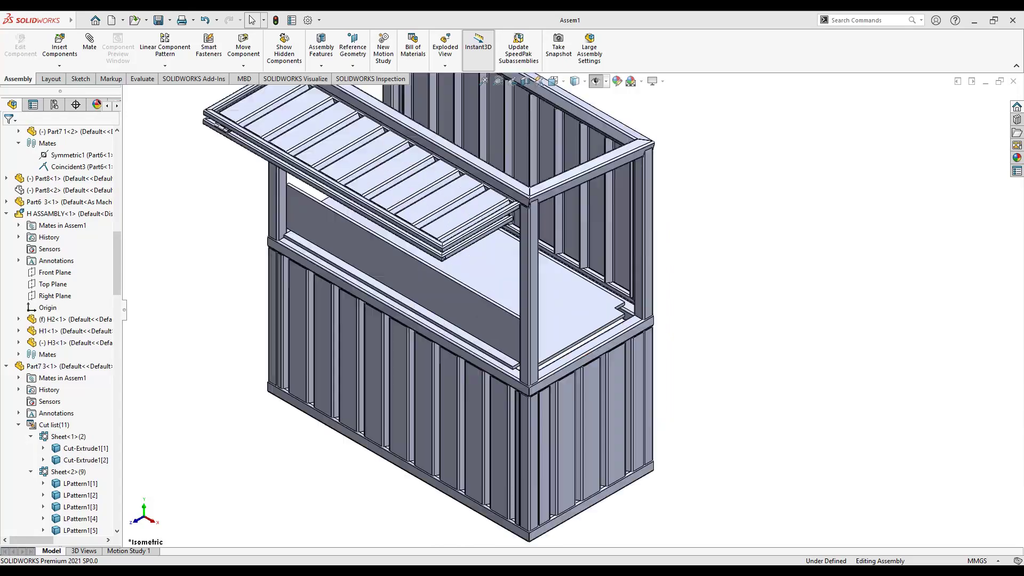
# - Orbit the assembly to a tilted view and inspect the lower floor panel
pyautogui.scroll(-5, 597, 363)
pyautogui.scroll(5, 597, 363)
pyautogui.moveTo(534, 320)
pyautogui.mouseDown(button='middle')
pyautogui.moveTo(480, 309)
pyautogui.moveTo(501, 282)
pyautogui.mouseUp(button='middle')
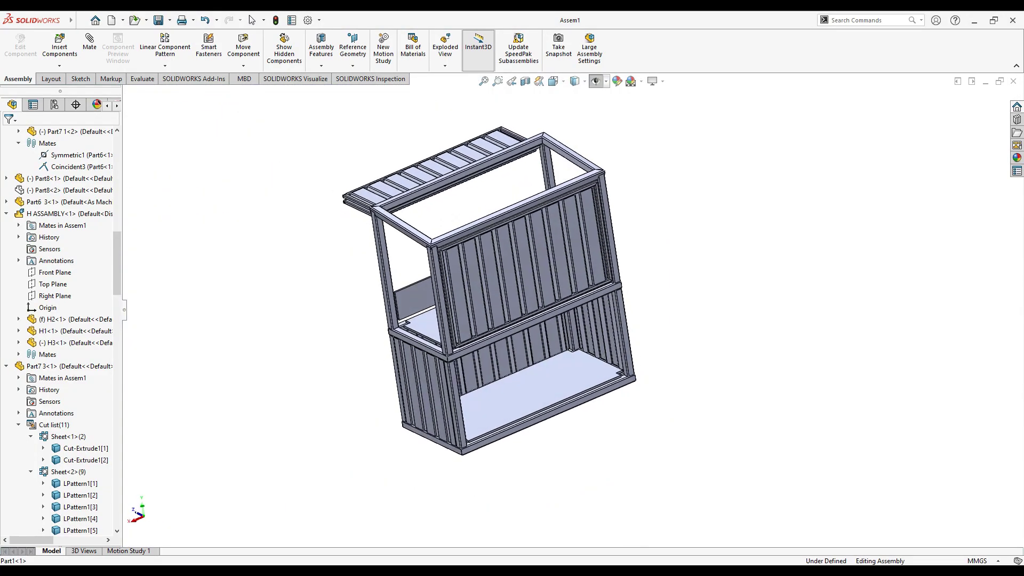
pyautogui.scroll(-5, 523, 330)
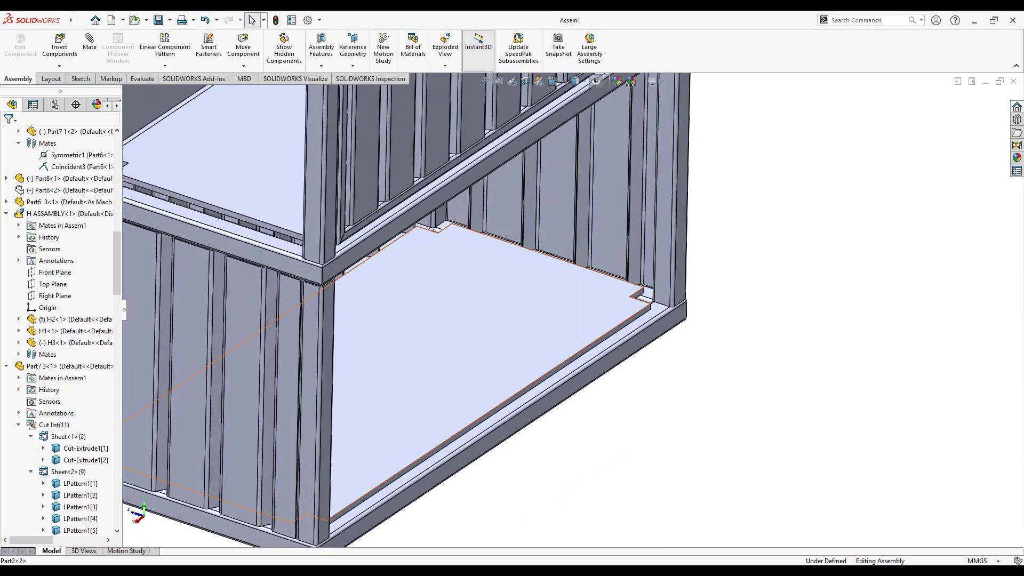
pyautogui.click(522, 331)
pyautogui.scroll(5, 522, 330)
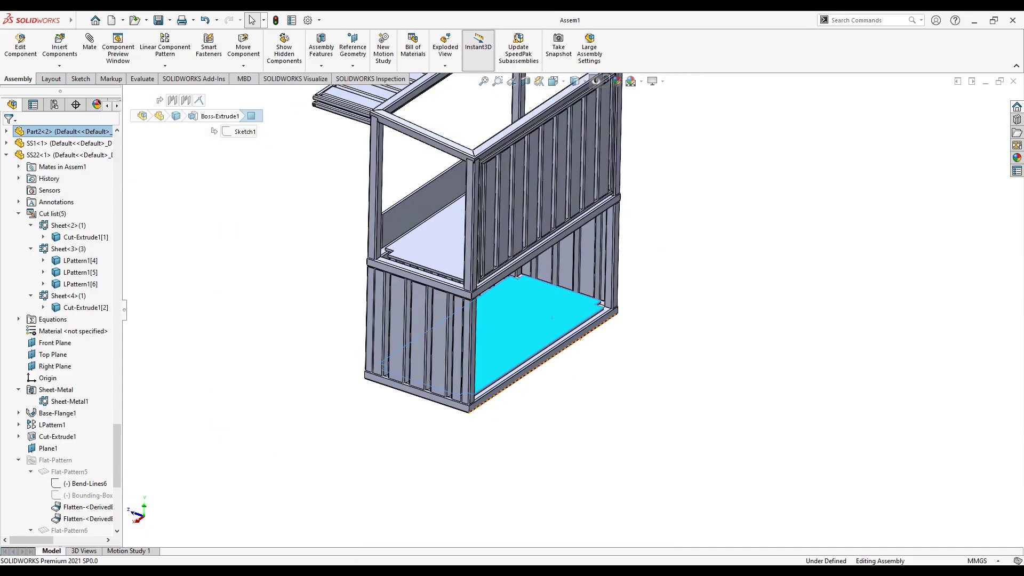
pyautogui.press('Escape')
pyautogui.moveTo(523, 331); pyautogui.dragTo(501, 309, button='middle')
# - Reorient the view and select the upper counter panel
pyautogui.scroll(-5, 578, 323)
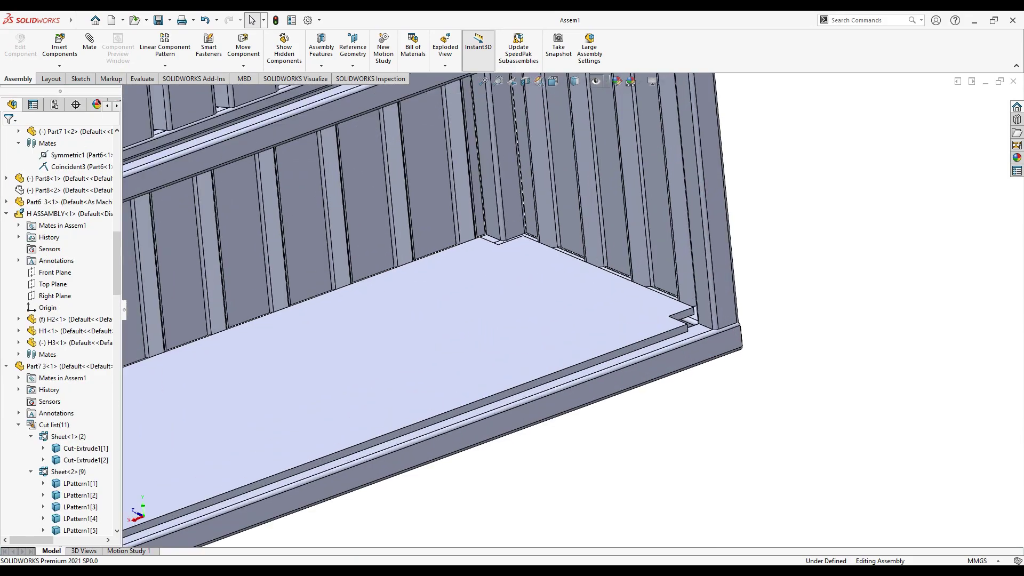
pyautogui.scroll(5, 578, 322)
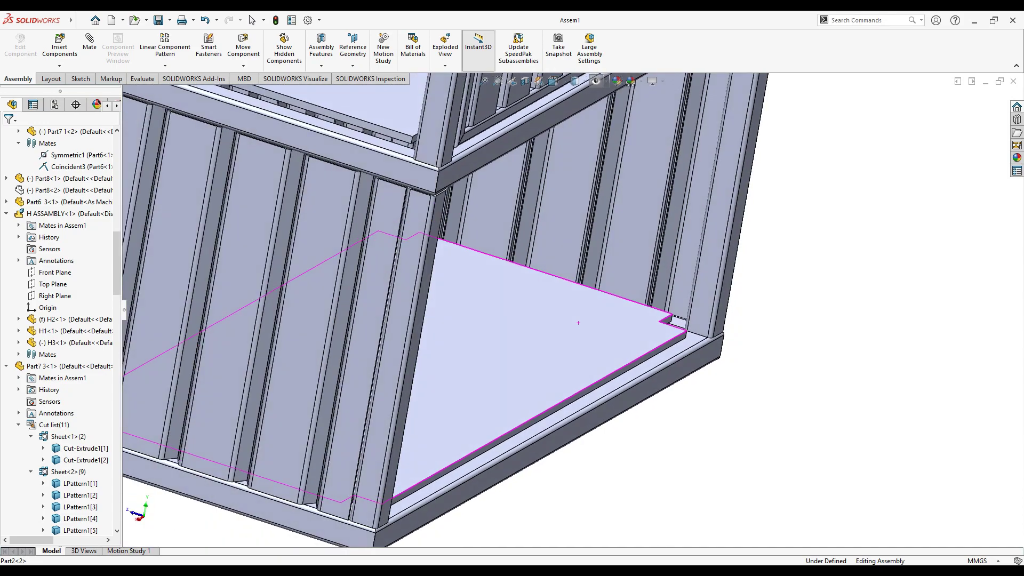
pyautogui.moveTo(578, 323)
pyautogui.mouseDown(button='middle')
pyautogui.moveTo(530, 199)
pyautogui.moveTo(613, 240)
pyautogui.mouseUp(button='middle')
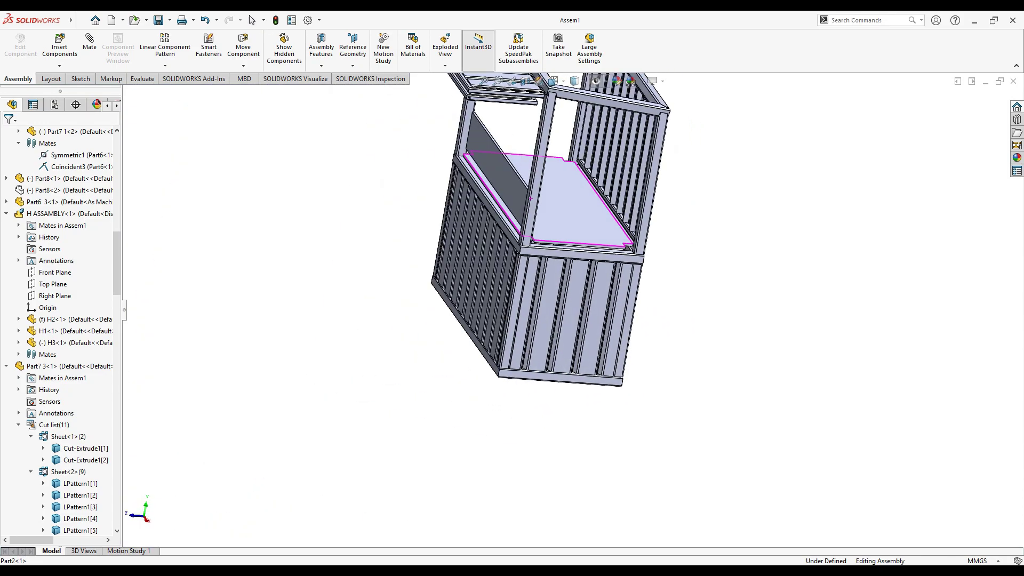
pyautogui.scroll(-3, 613, 239)
pyautogui.scroll(-2, 624, 248)
pyautogui.scroll(-2, 635, 254)
pyautogui.scroll(5, 635, 254)
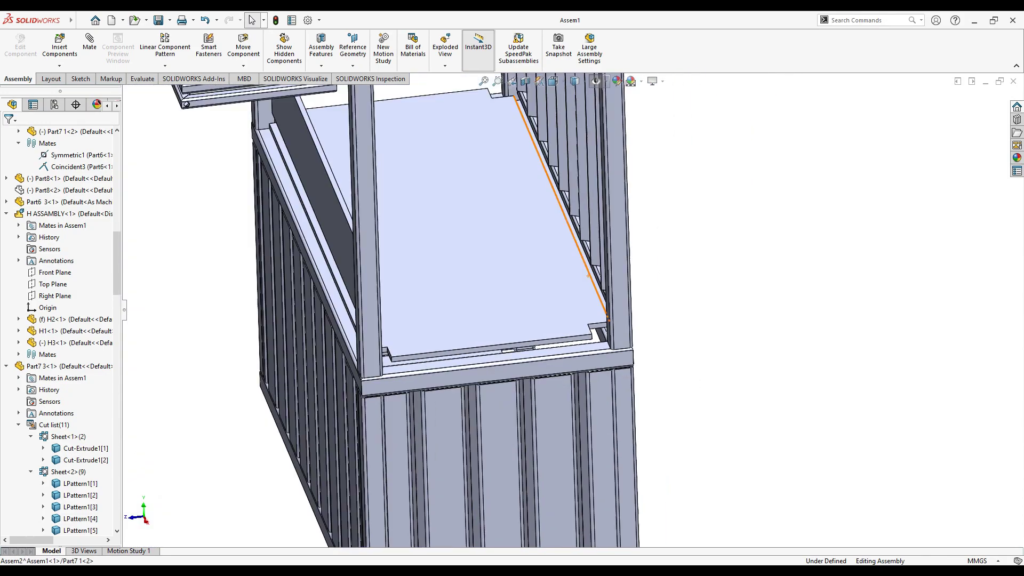
pyautogui.click(536, 268)
# - Open the Part2 panel on its own and save a copy of it as Part2.2
pyautogui.click(185, 100)
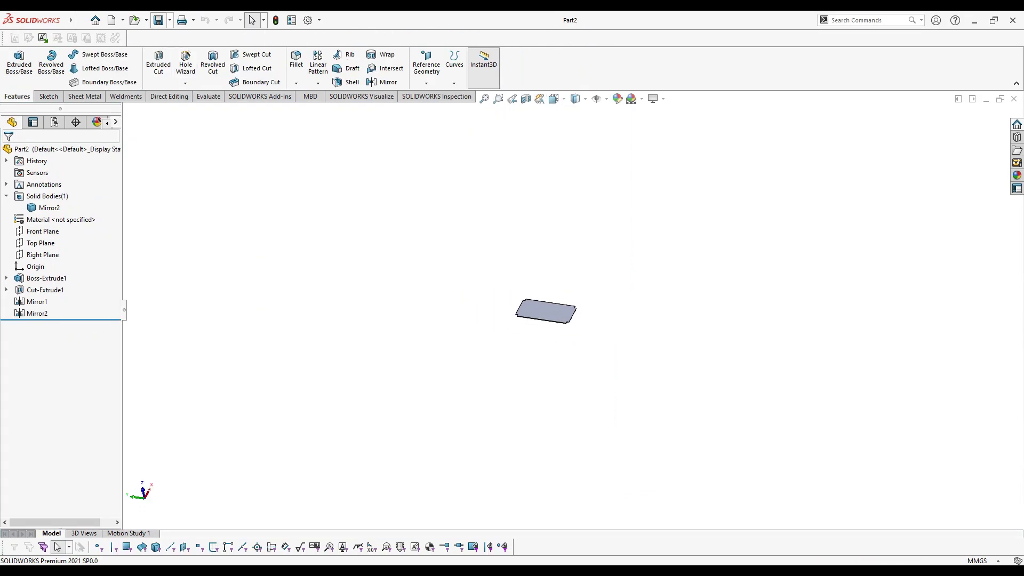
pyautogui.click(180, 48)
pyautogui.click(427, 276)
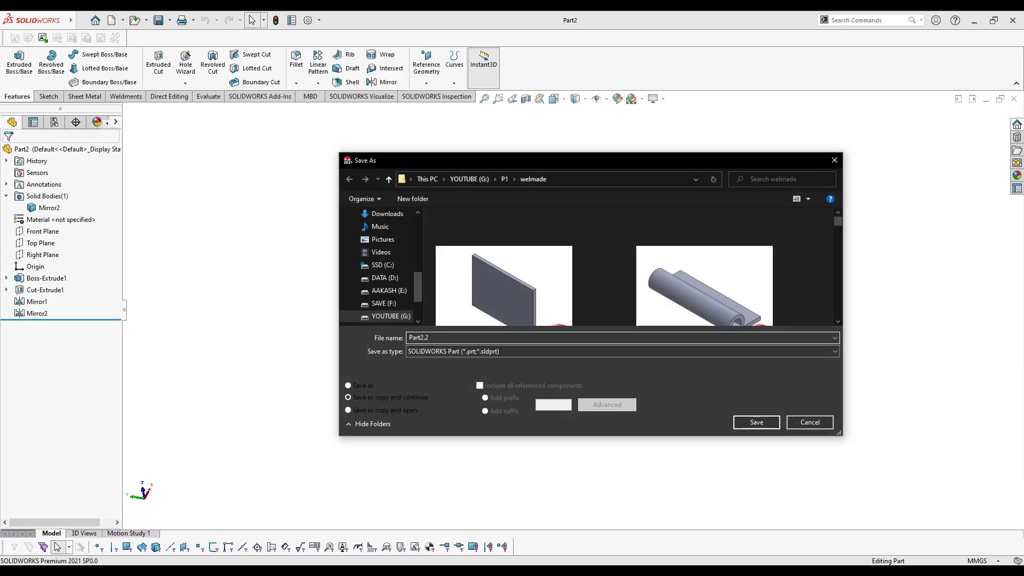
pyautogui.press('Return')
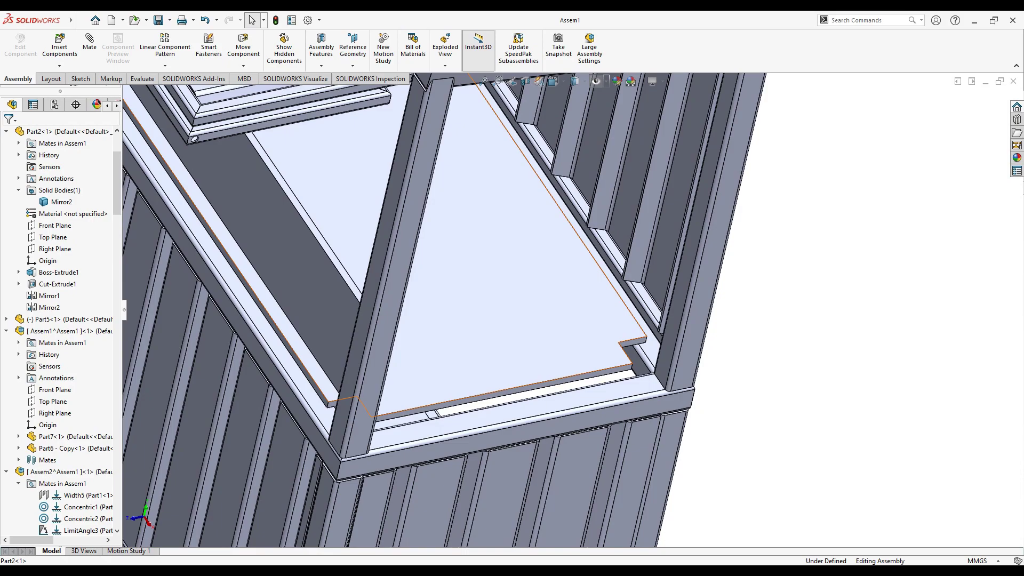
# - Delete the Part2 panel and its mates from the assembly
pyautogui.click(559, 327)
pyautogui.press('Delete')
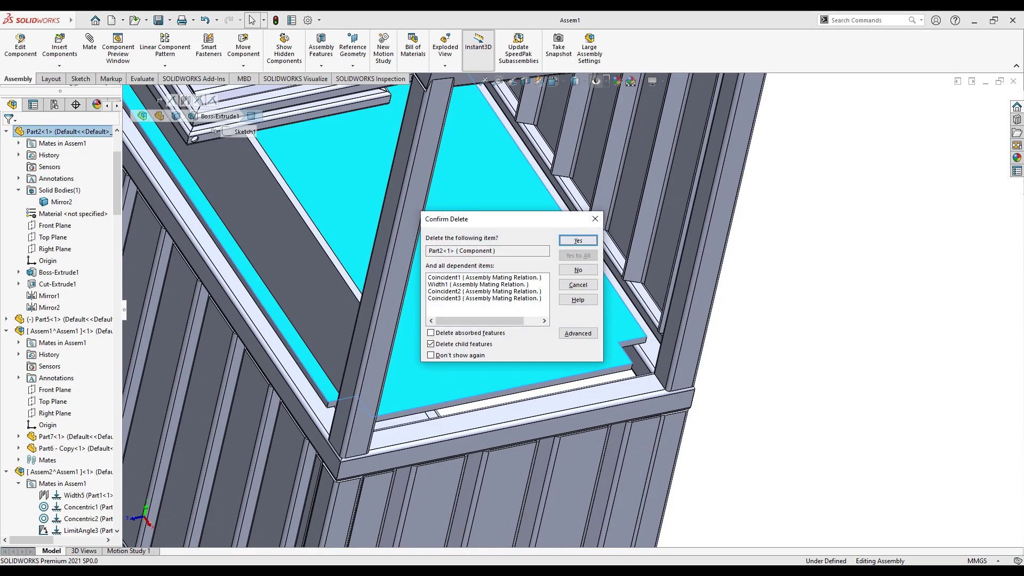
pyautogui.click(577, 241)
# - Insert the Part2.2 copy and place it beside the frame
pyautogui.click(60, 46)
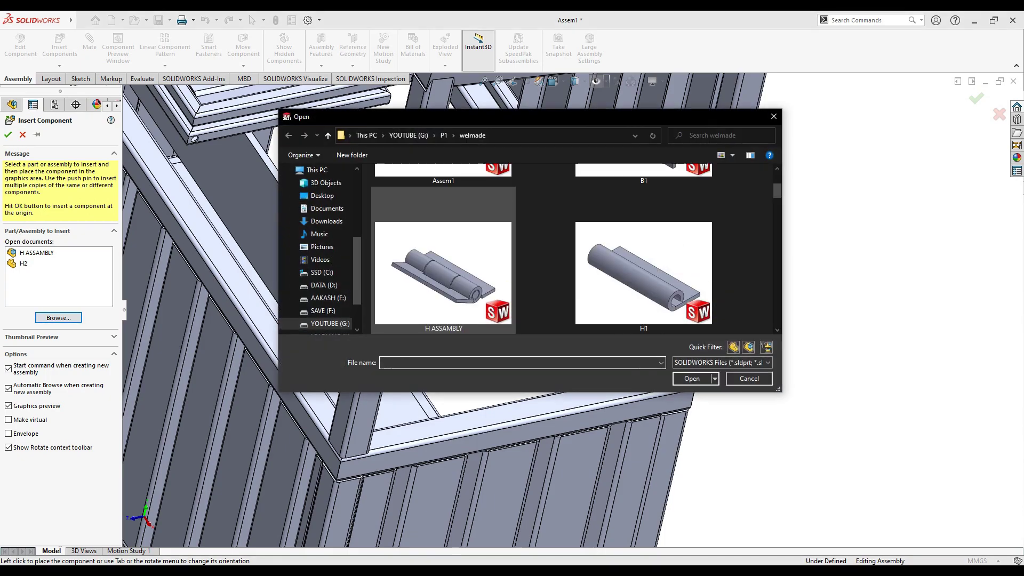
pyautogui.scroll(-1, 442, 266)
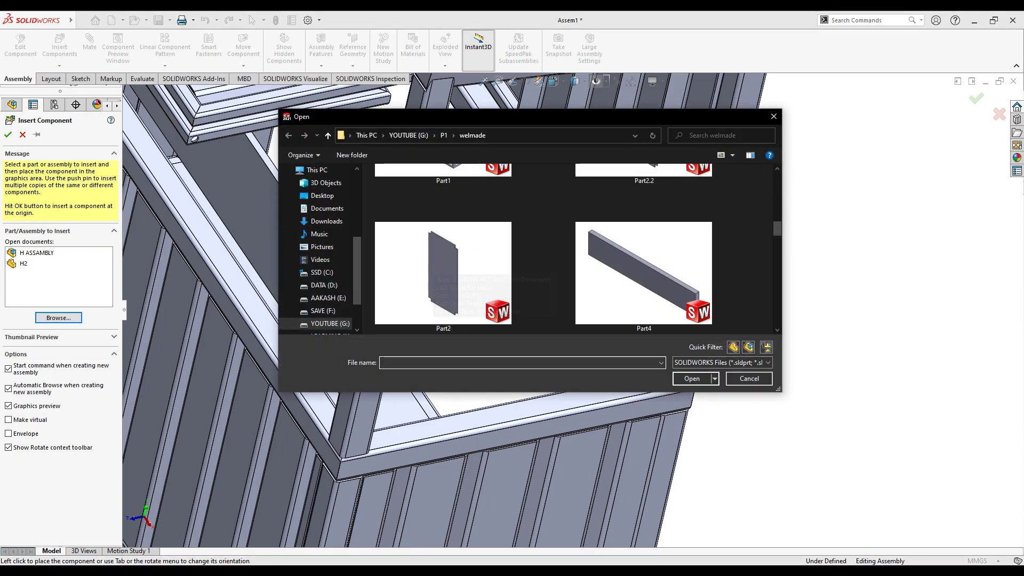
pyautogui.scroll(1, 443, 266)
pyautogui.doubleClick(643, 256)
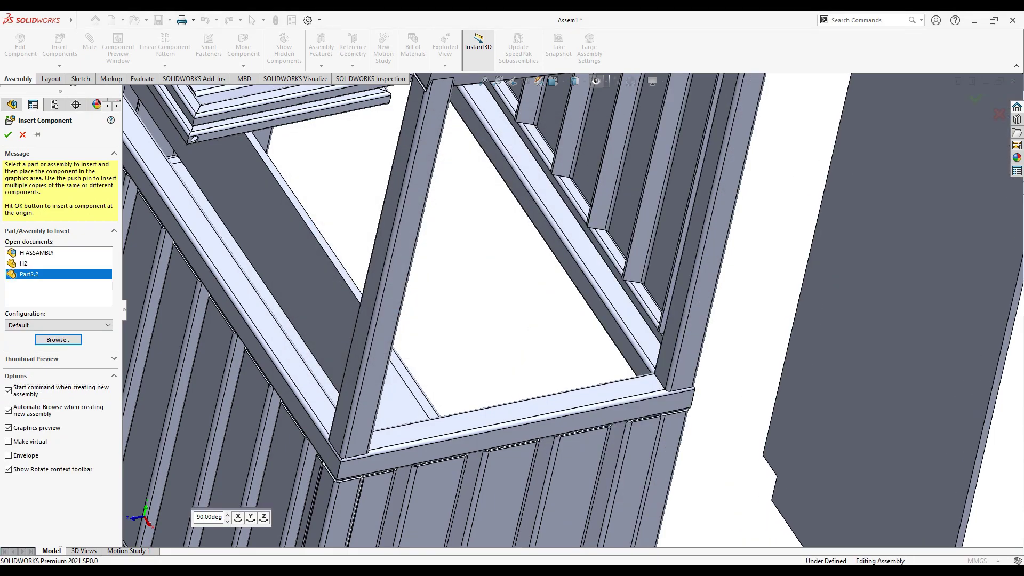
pyautogui.click(839, 399)
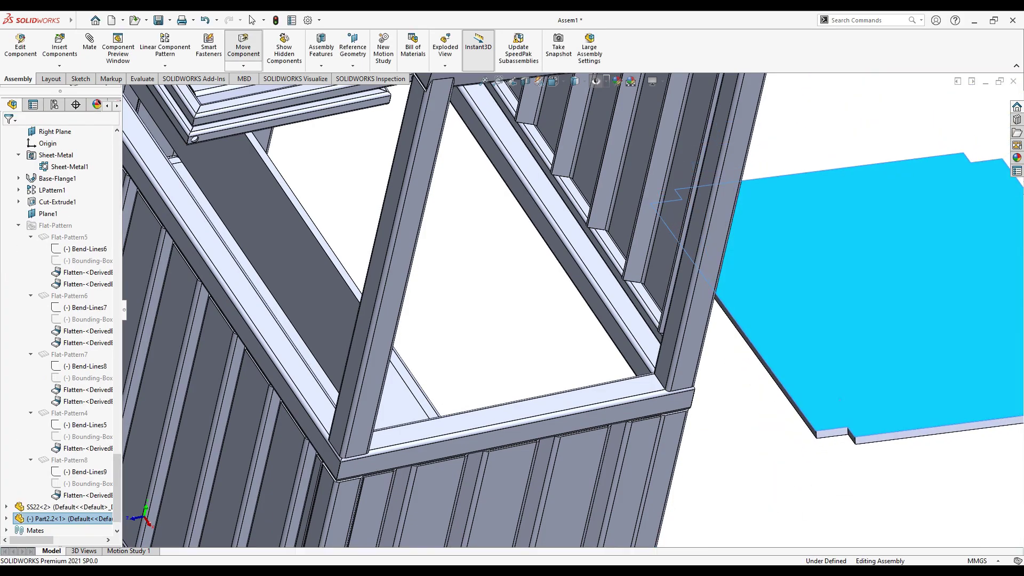
# - Mate the plate edge to a frame tube so the plate projects at an angle
pyautogui.scroll(5, 840, 399)
pyautogui.moveTo(840, 399); pyautogui.dragTo(750, 224, button='middle')
pyautogui.scroll(-5, 621, 250)
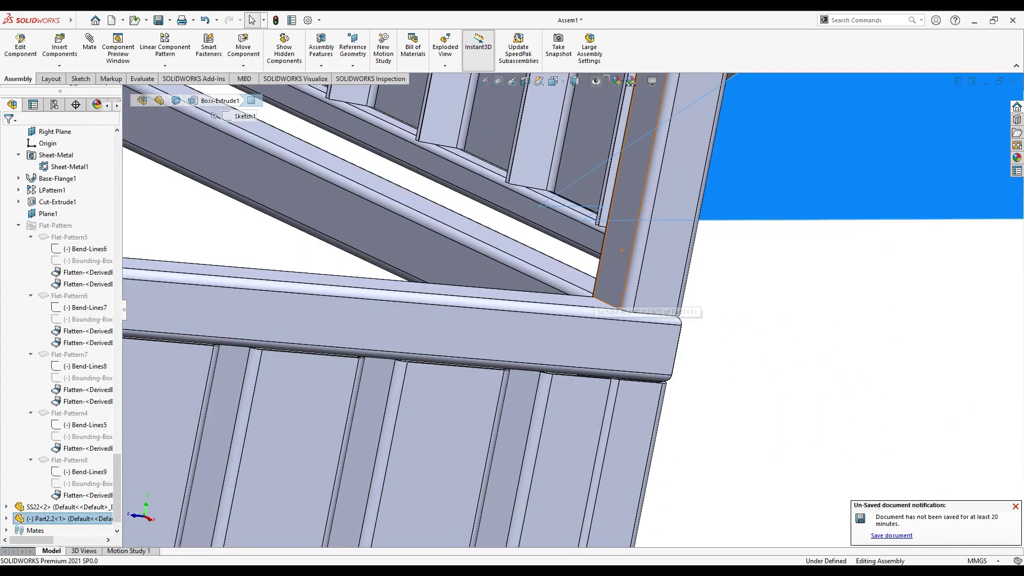
pyautogui.click(591, 300)
pyautogui.keyDown('ctrl'); pyautogui.click(704, 213); pyautogui.keyUp('ctrl')
pyautogui.click(613, 210)
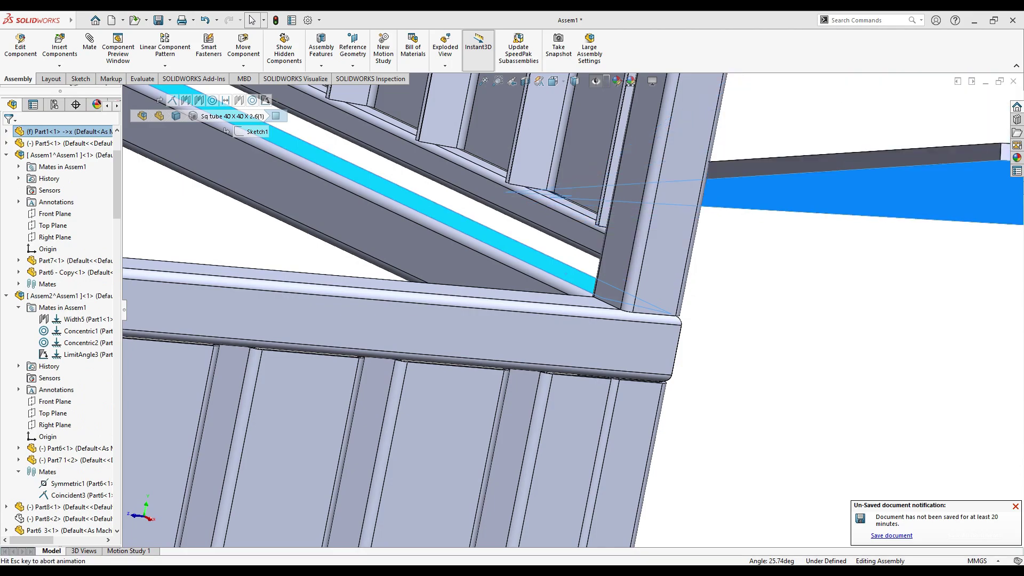
pyautogui.press('Escape')
# - Select the plate's two opposite edges and a frame tube for a width mate
pyautogui.click(800, 394)
pyautogui.scroll(5, 799, 394)
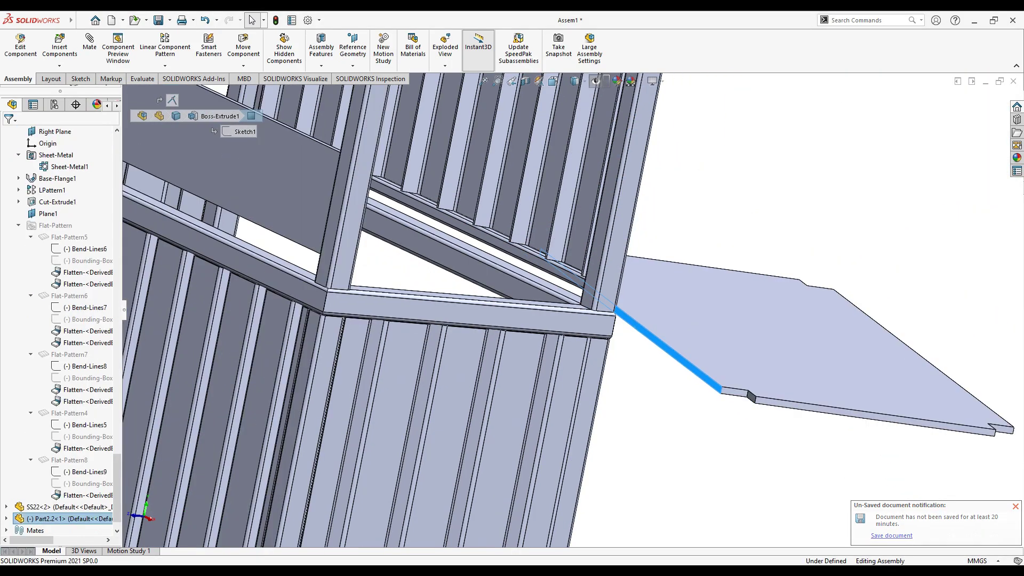
pyautogui.scroll(-8, 602, 335)
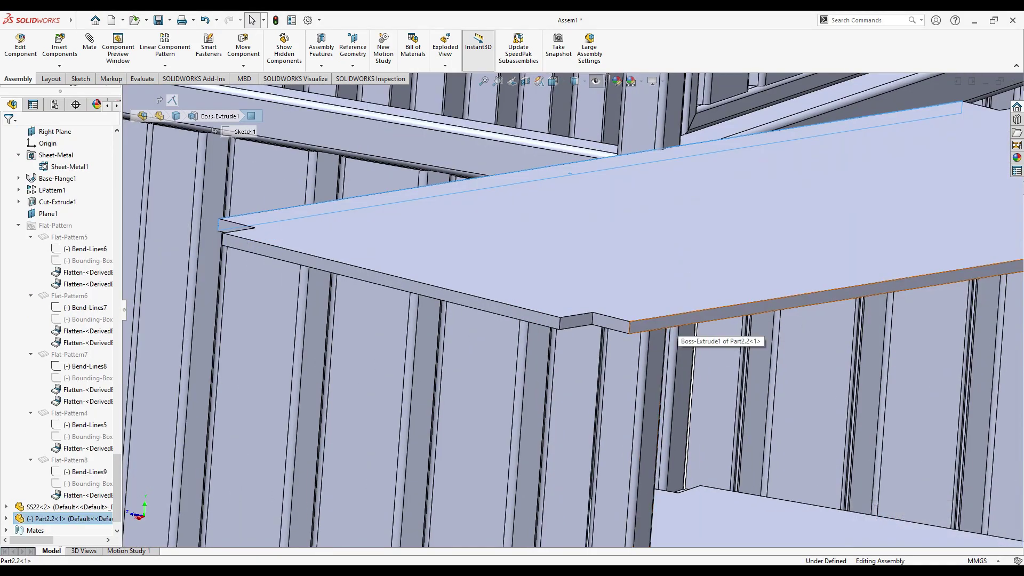
pyautogui.click(667, 327)
pyautogui.scroll(5, 666, 326)
pyautogui.moveTo(667, 326); pyautogui.dragTo(586, 320, button='middle')
pyautogui.scroll(-5, 586, 320)
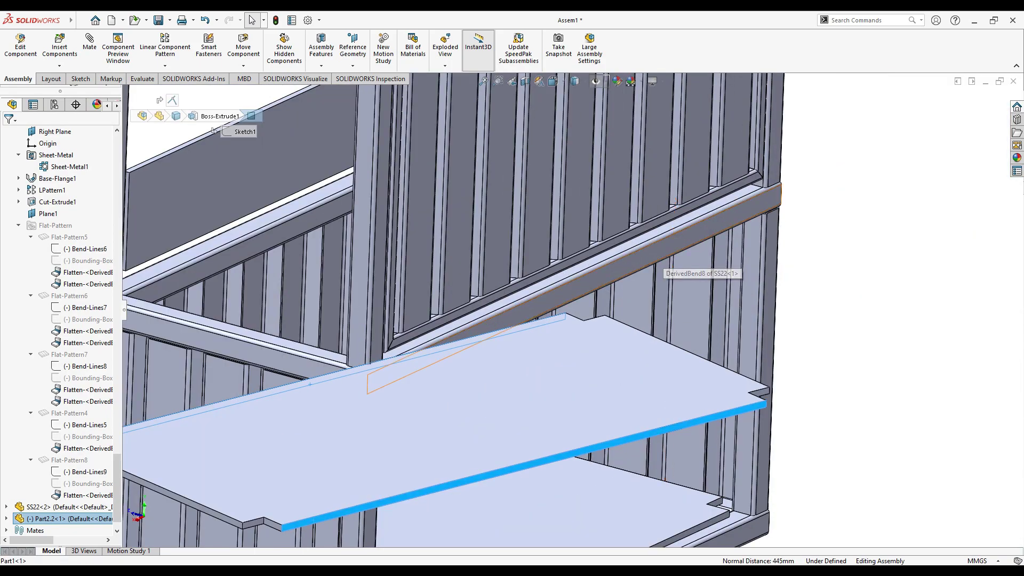
pyautogui.keyDown('ctrl'); pyautogui.click(661, 265); pyautogui.keyUp('ctrl')
# - Add the tube face and confirm a Width mate centring the plate between the tubes
pyautogui.moveTo(661, 266); pyautogui.dragTo(654, 305, button='middle')
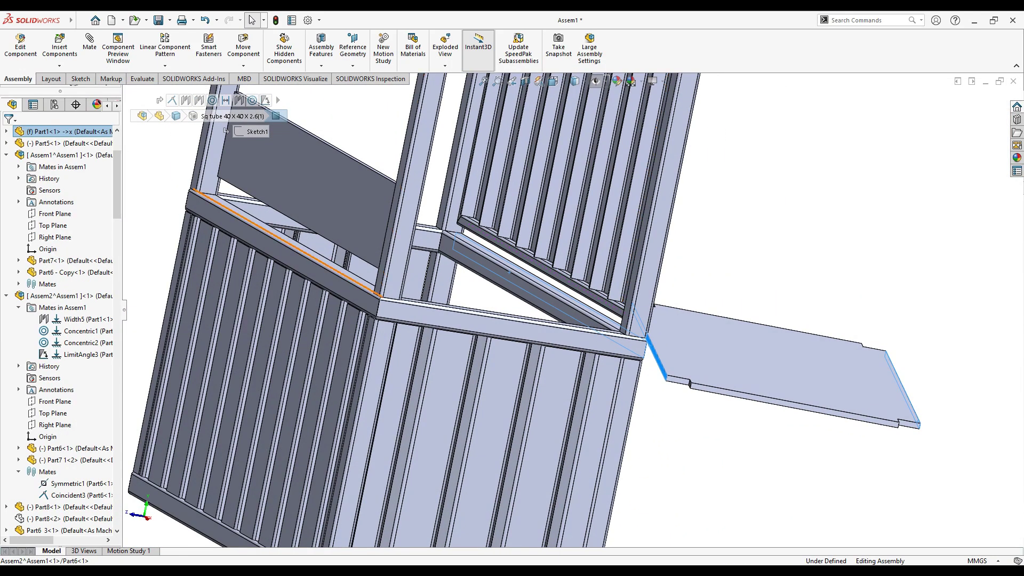
pyautogui.keyDown('ctrl'); pyautogui.click(326, 300); pyautogui.keyUp('ctrl')
pyautogui.click(359, 275)
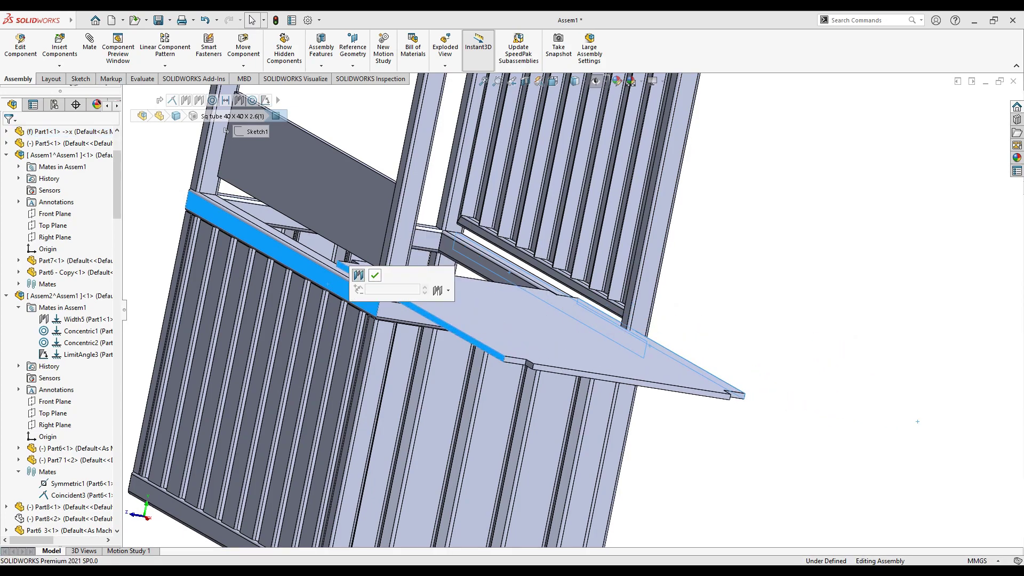
pyautogui.click(374, 275)
pyautogui.scroll(5, 387, 288)
pyautogui.scroll(3, 388, 289)
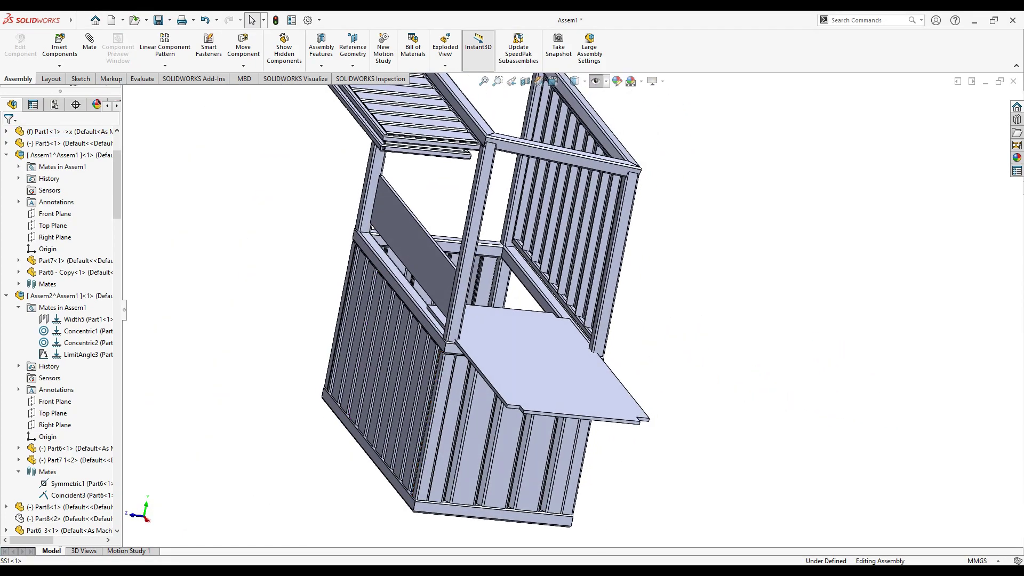
pyautogui.scroll(-8, 581, 416)
pyautogui.scroll(-3, 581, 416)
# - Measure the gap between the frame tube and the plate
pyautogui.scroll(-3, 538, 320)
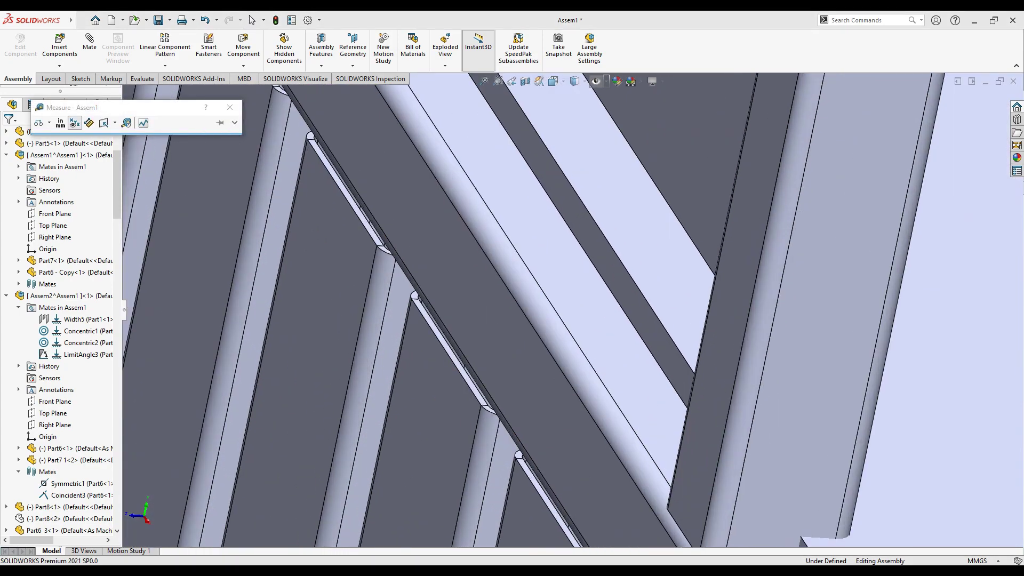
pyautogui.click(624, 284)
pyautogui.scroll(-2, 538, 340)
pyautogui.click(520, 202)
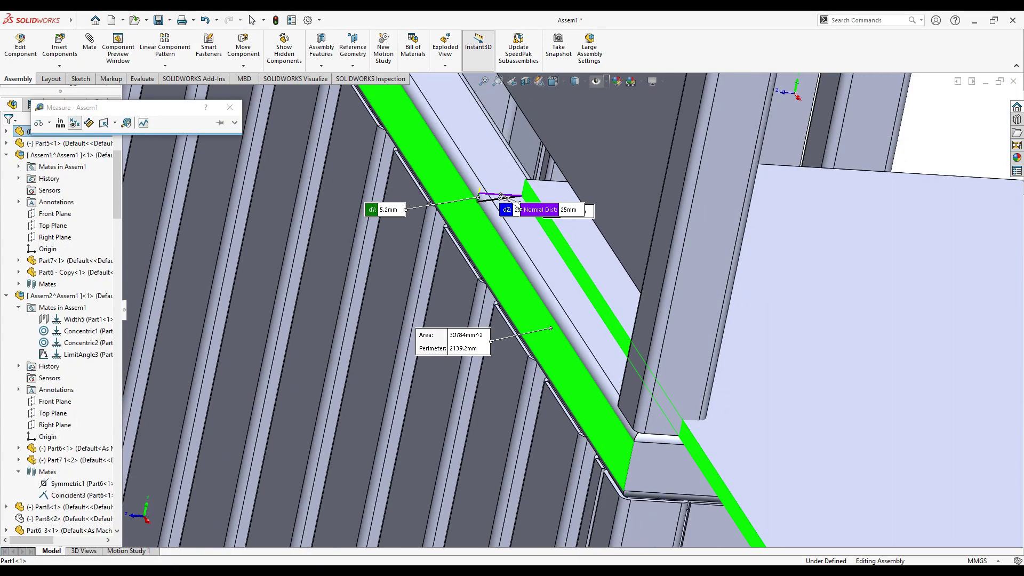
pyautogui.press('Escape')
# - Change the plate width from 445 to 495 mm and the 990 mm length to 990+50
pyautogui.click(693, 320)
pyautogui.scroll(5, 736, 434)
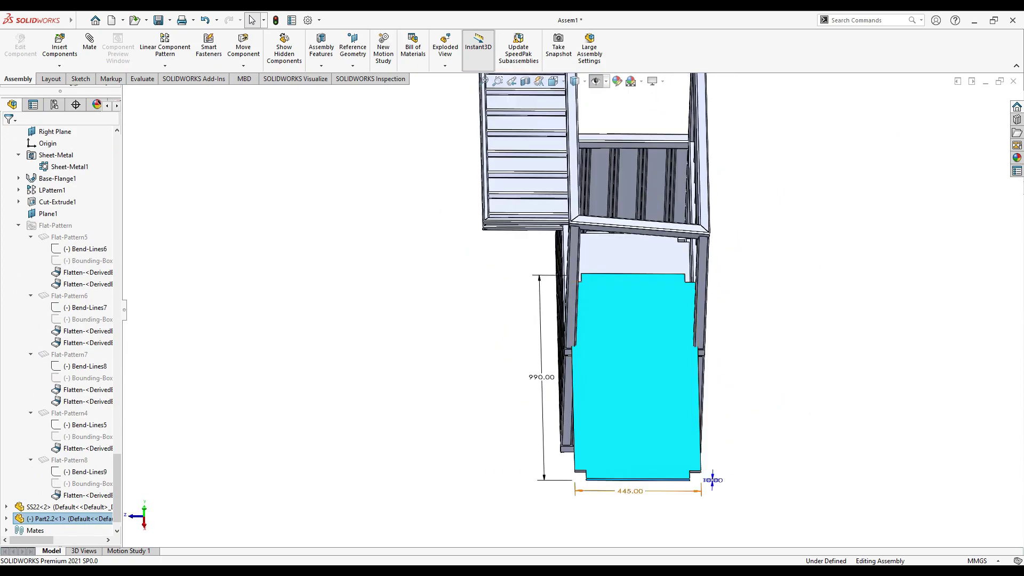
pyautogui.doubleClick(629, 490)
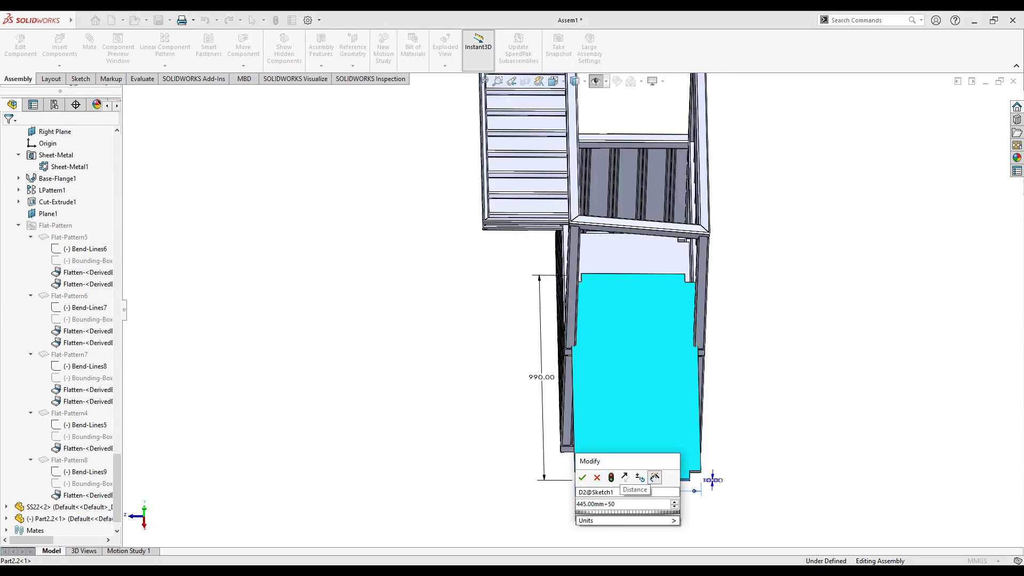
pyautogui.press('Return')
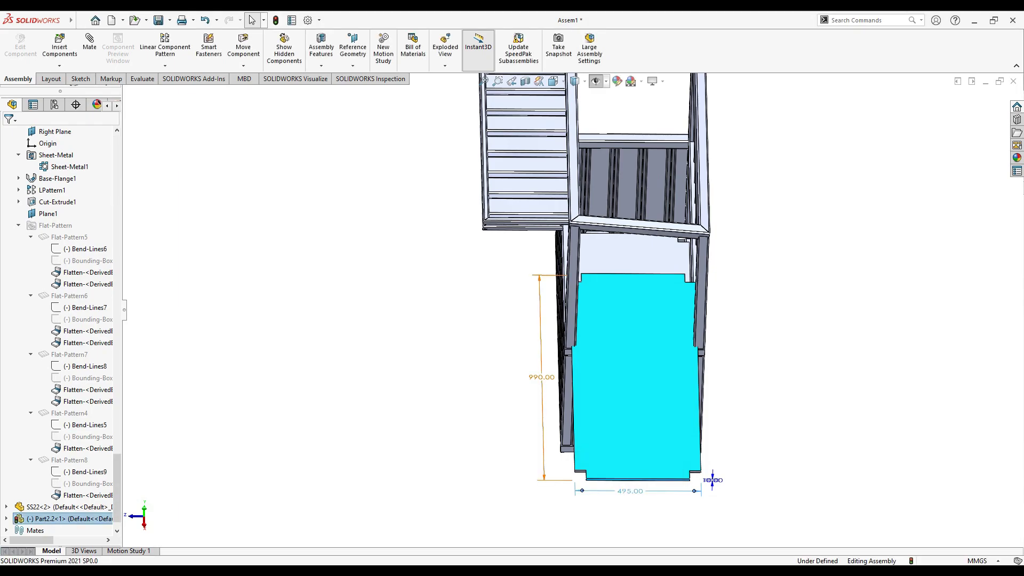
pyautogui.doubleClick(541, 377)
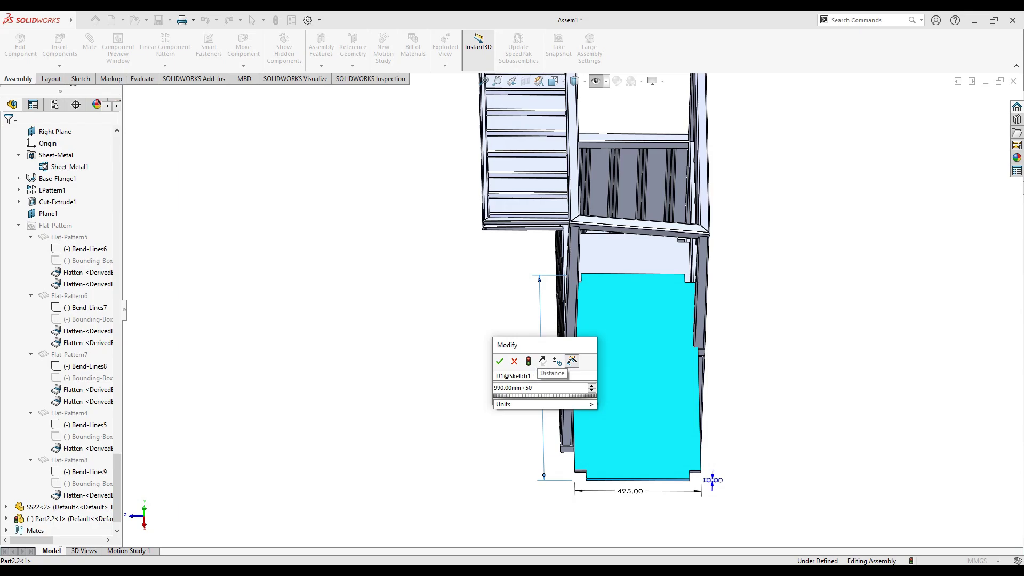
pyautogui.press('Return')
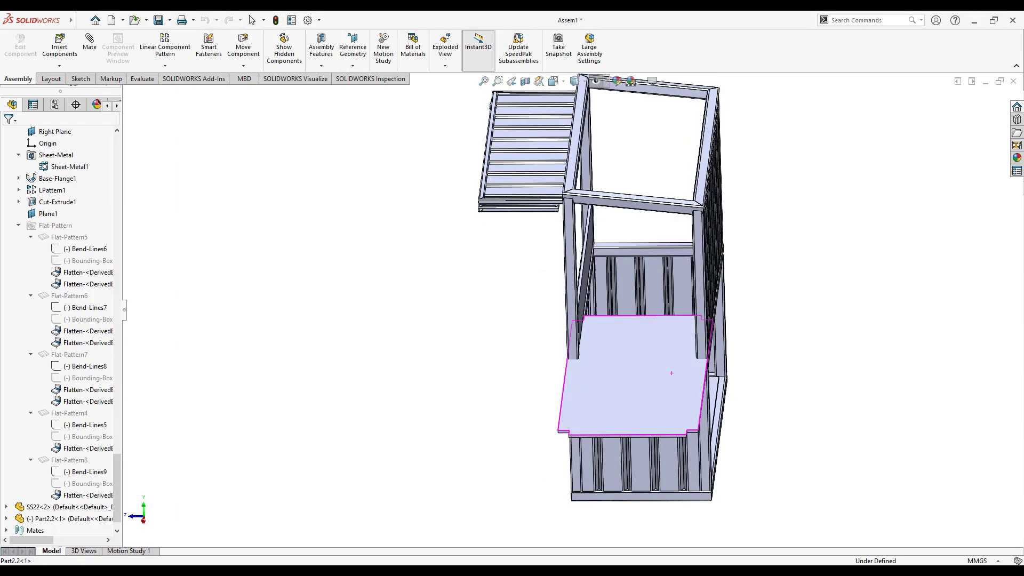
# - Drag the loose plate up above the kiosk frame and pick one of its edges
pyautogui.moveTo(698, 245); pyautogui.dragTo(760, 126)
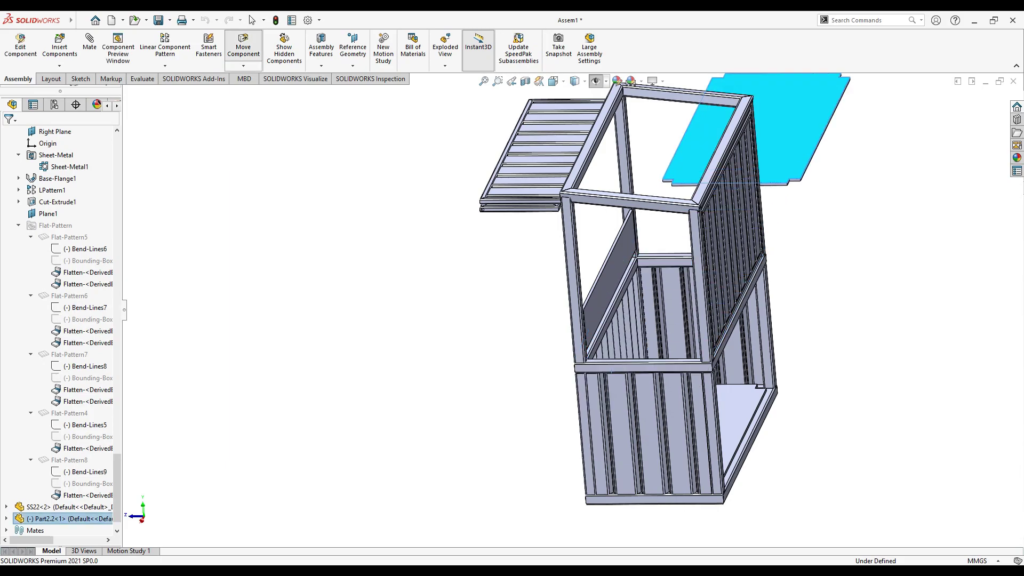
pyautogui.scroll(-4, 693, 157)
pyautogui.scroll(-3, 693, 158)
pyautogui.click(512, 286)
pyautogui.scroll(6, 411, 313)
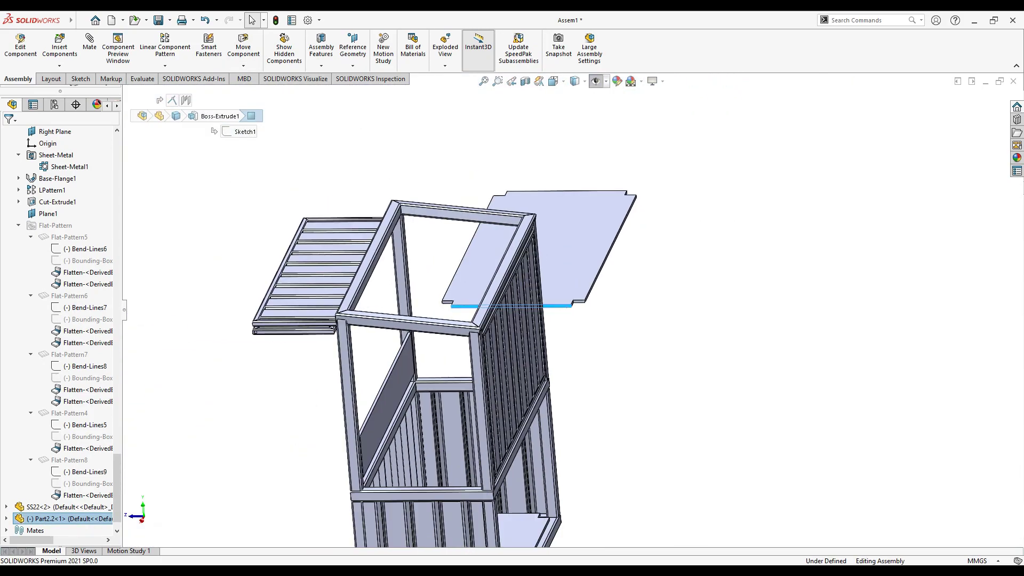
# - Pick the square tube face, then cancel the pending mate and fit the whole kiosk in view
pyautogui.moveTo(512, 304); pyautogui.dragTo(621, 272, button='middle')
pyautogui.scroll(-5, 622, 271)
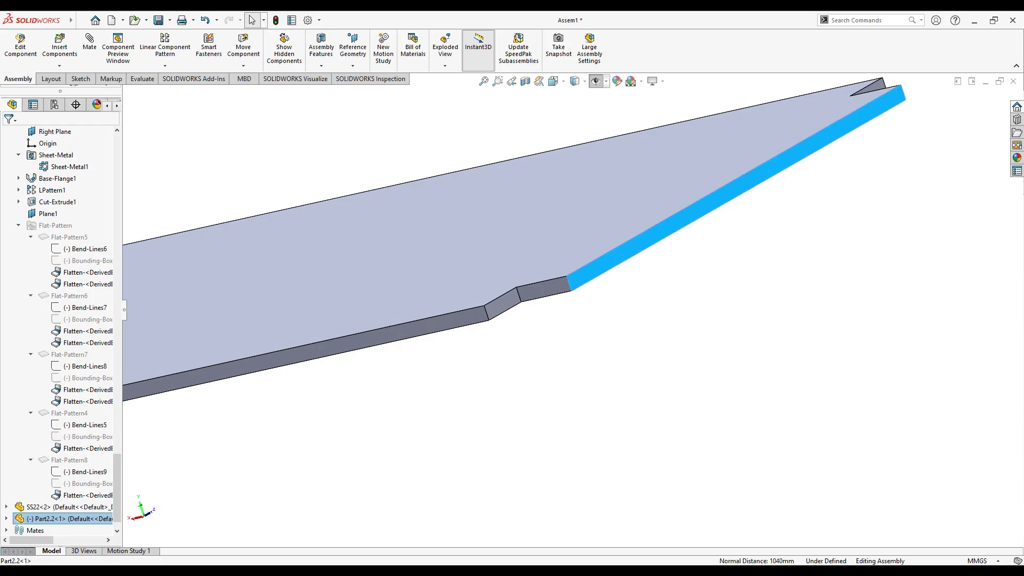
pyautogui.scroll(5, 586, 240)
pyautogui.scroll(-4, 587, 240)
pyautogui.scroll(-3, 586, 240)
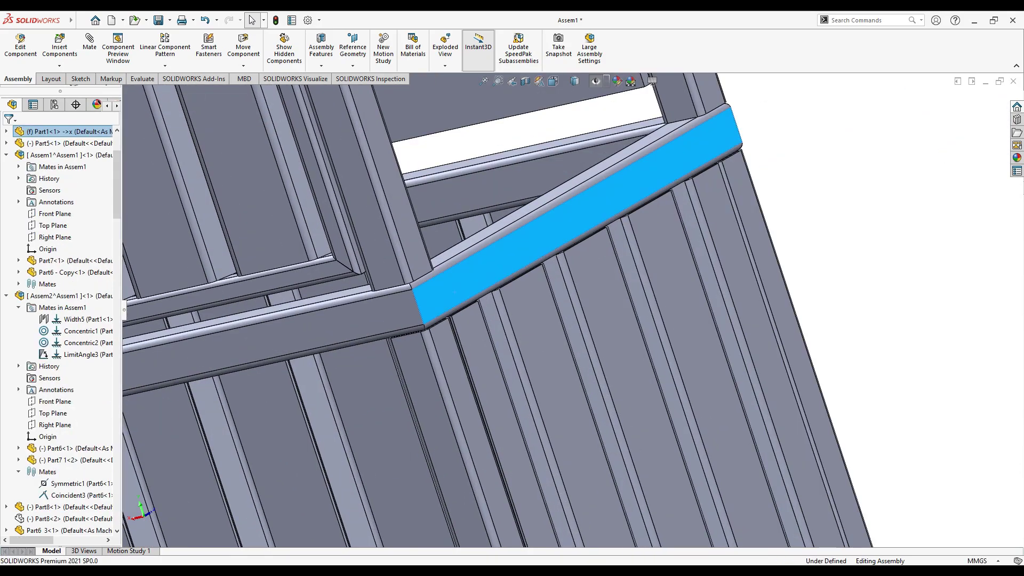
pyautogui.scroll(5, 570, 262)
pyautogui.scroll(-5, 569, 263)
pyautogui.click(505, 385)
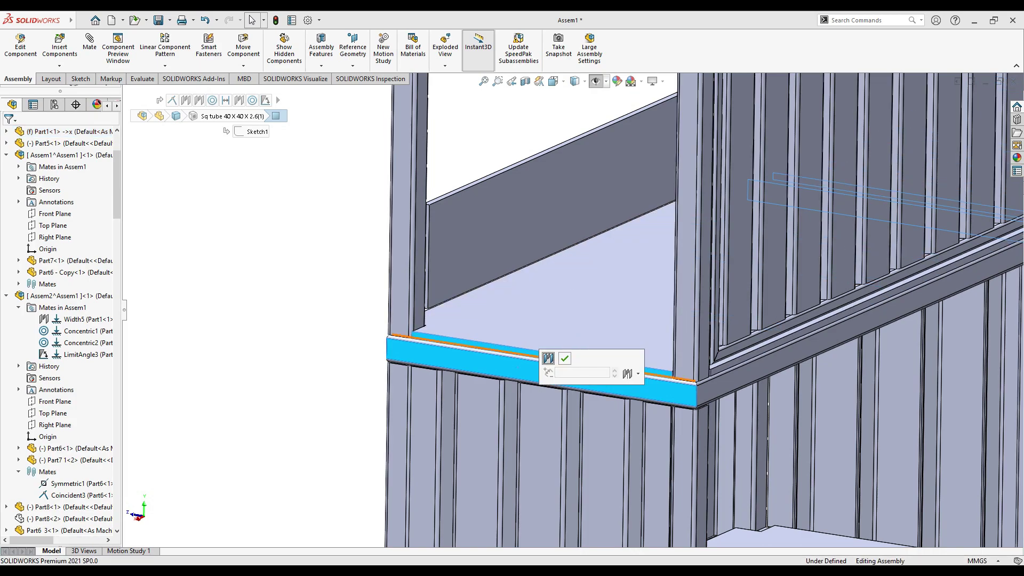
pyautogui.press('Escape')
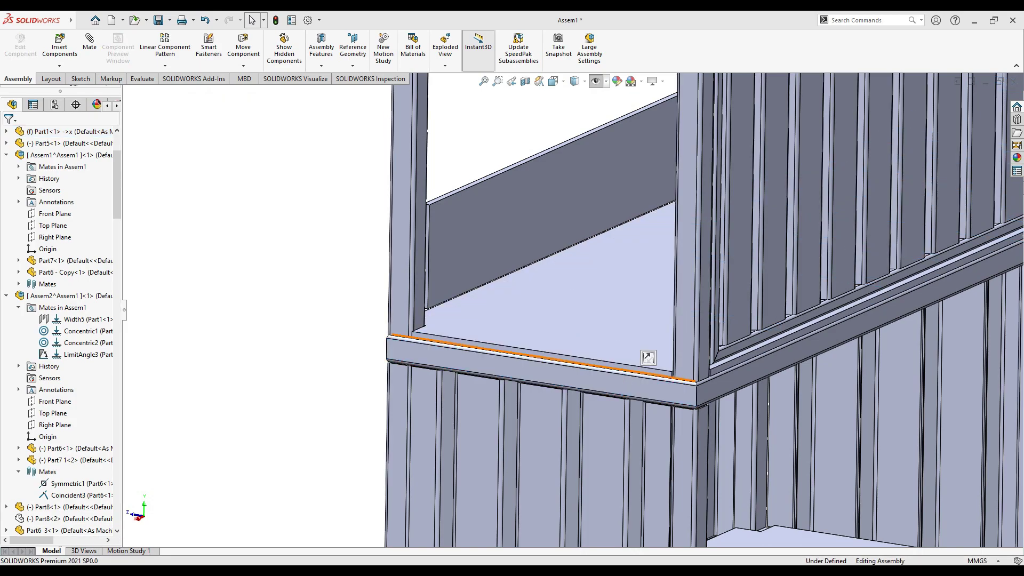
pyautogui.press('f')
pyautogui.scroll(-2, 586, 293)
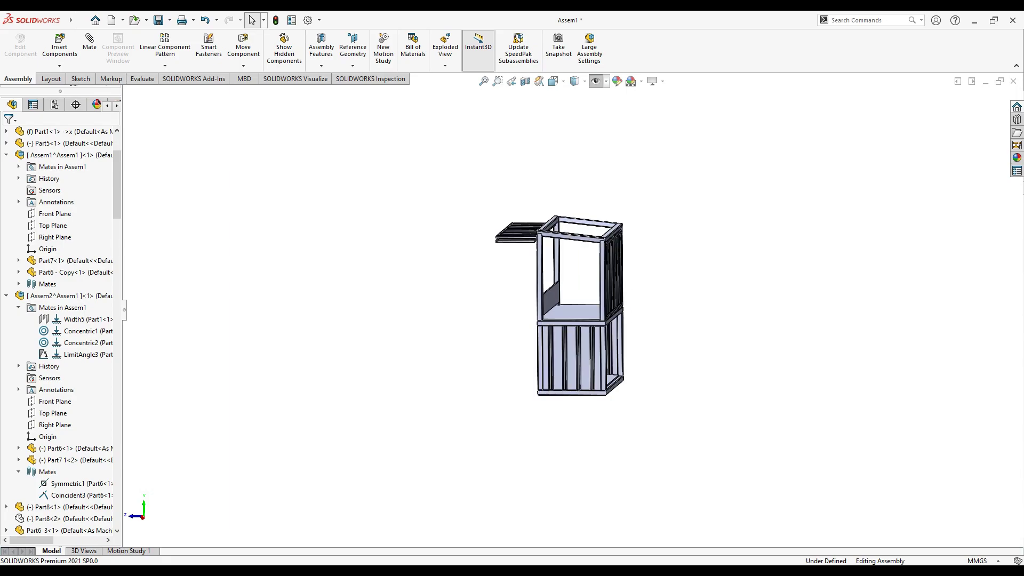
pyautogui.scroll(-2, 587, 294)
pyautogui.scroll(-2, 586, 294)
pyautogui.scroll(-3, 456, 337)
pyautogui.click(490, 339)
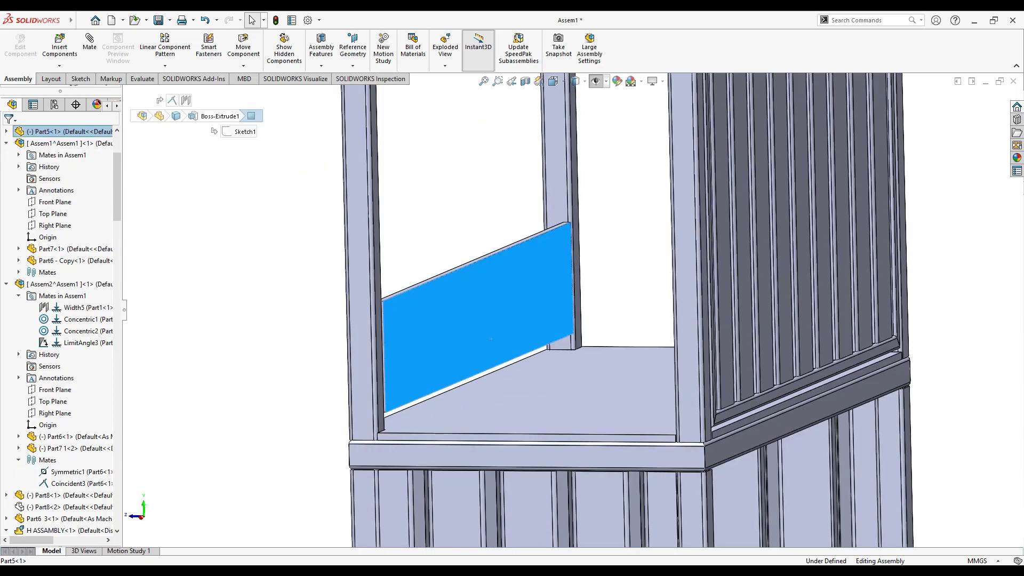
pyautogui.moveTo(490, 339)
pyautogui.mouseDown(button='middle')
pyautogui.moveTo(426, 256)
pyautogui.moveTo(674, 345)
pyautogui.moveTo(670, 272)
pyautogui.moveTo(795, 272)
pyautogui.moveTo(574, 278)
pyautogui.mouseUp(button='middle')
pyautogui.scroll(-3, 409, 227)
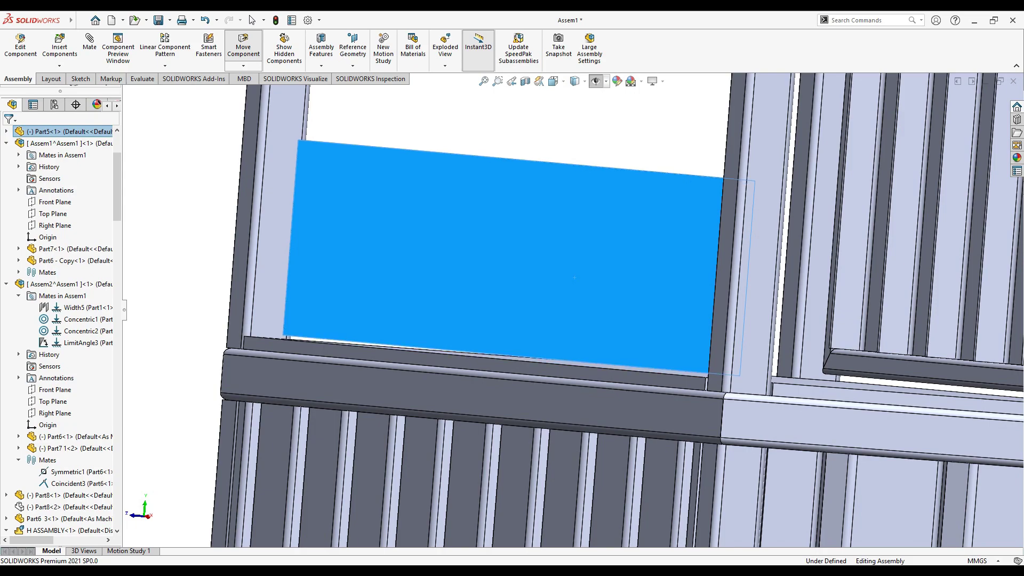
pyautogui.moveTo(574, 277); pyautogui.dragTo(586, 238, button='middle')
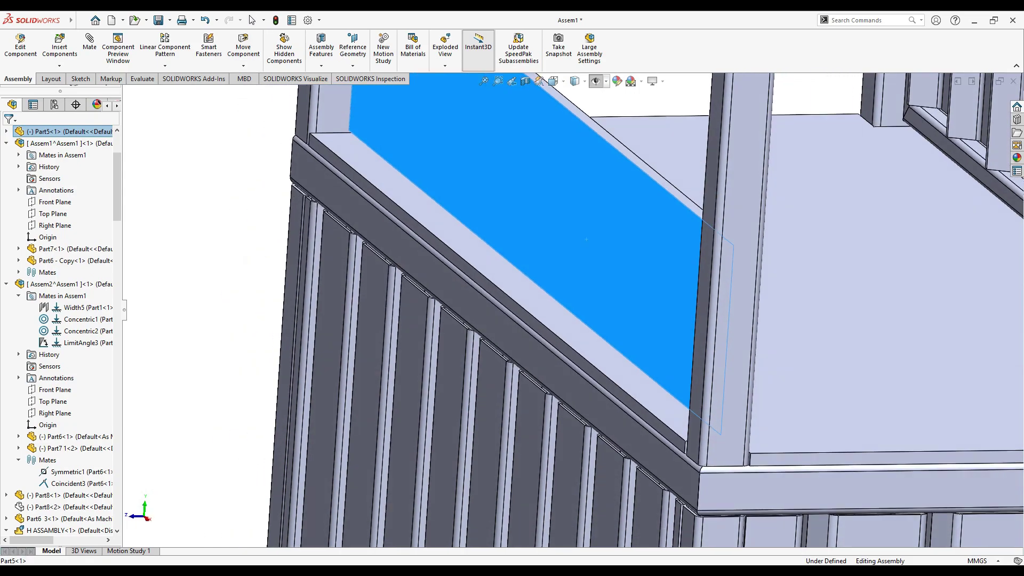
pyautogui.moveTo(586, 239); pyautogui.dragTo(683, 257, button='middle')
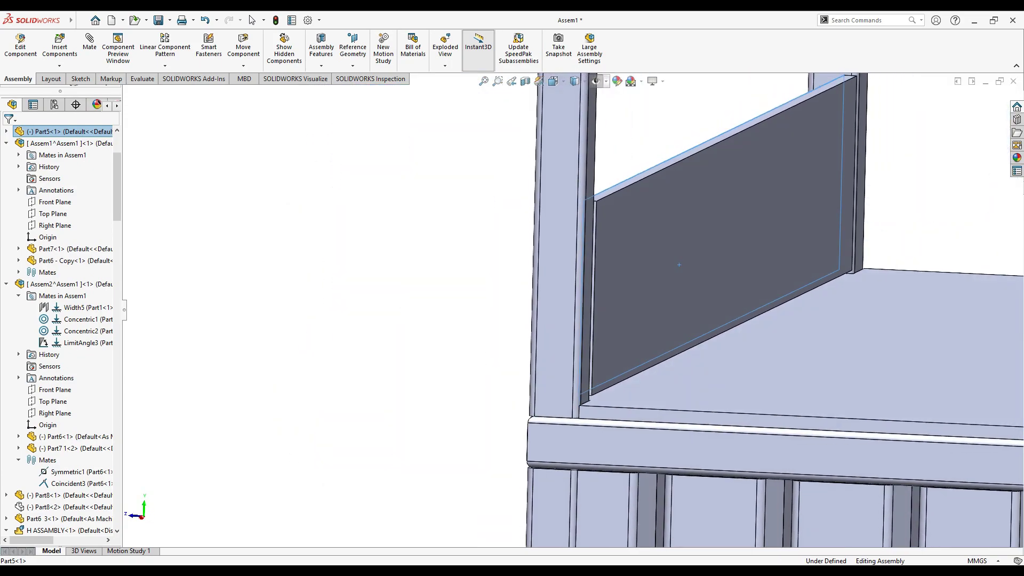
pyautogui.moveTo(684, 256)
pyautogui.mouseDown(button='middle')
pyautogui.moveTo(605, 259)
pyautogui.moveTo(666, 298)
pyautogui.moveTo(709, 309)
pyautogui.mouseUp(button='middle')
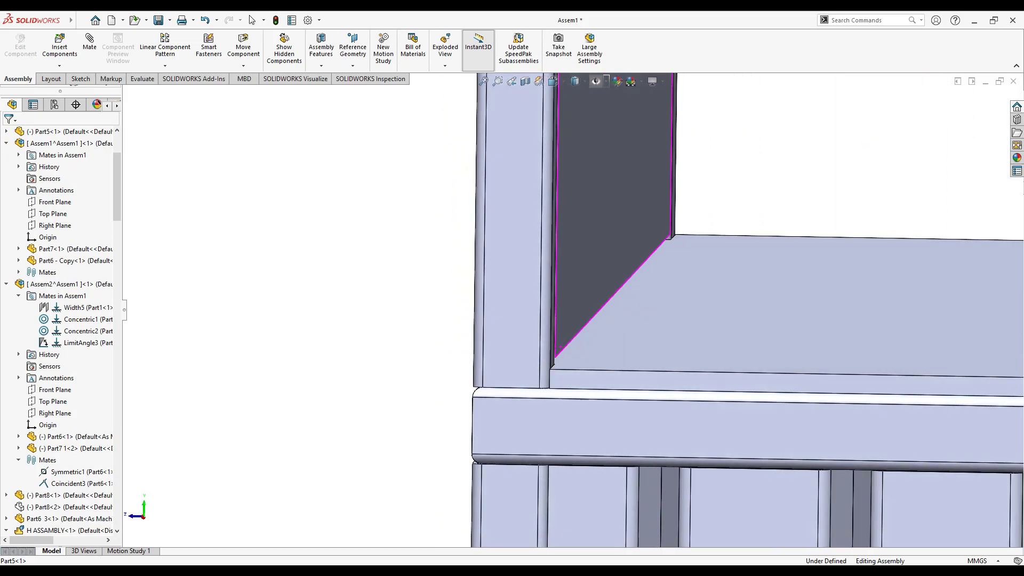
pyautogui.press('Right')
pyautogui.press('Right')
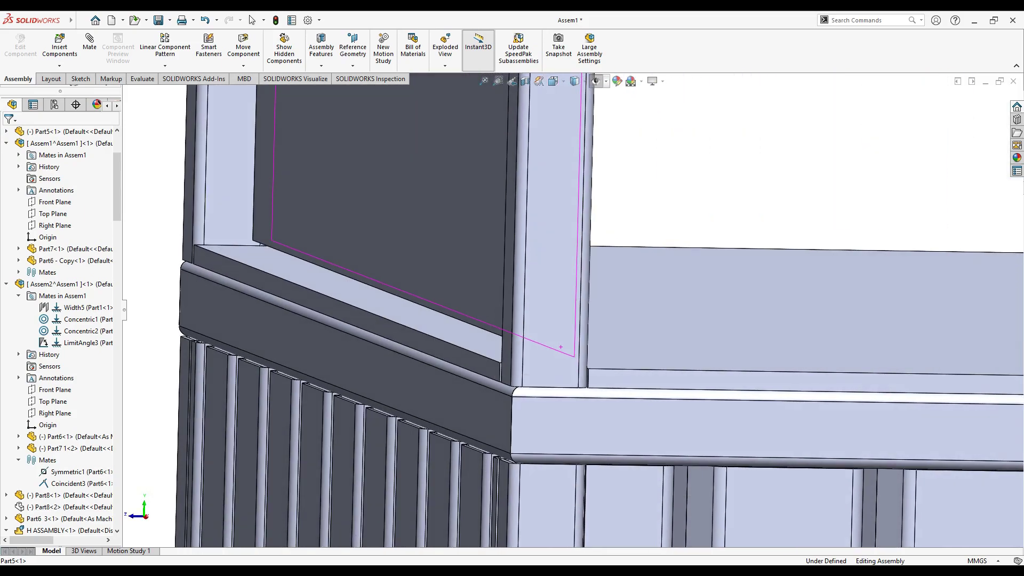
pyautogui.scroll(2, 560, 347)
pyautogui.scroll(3, 561, 347)
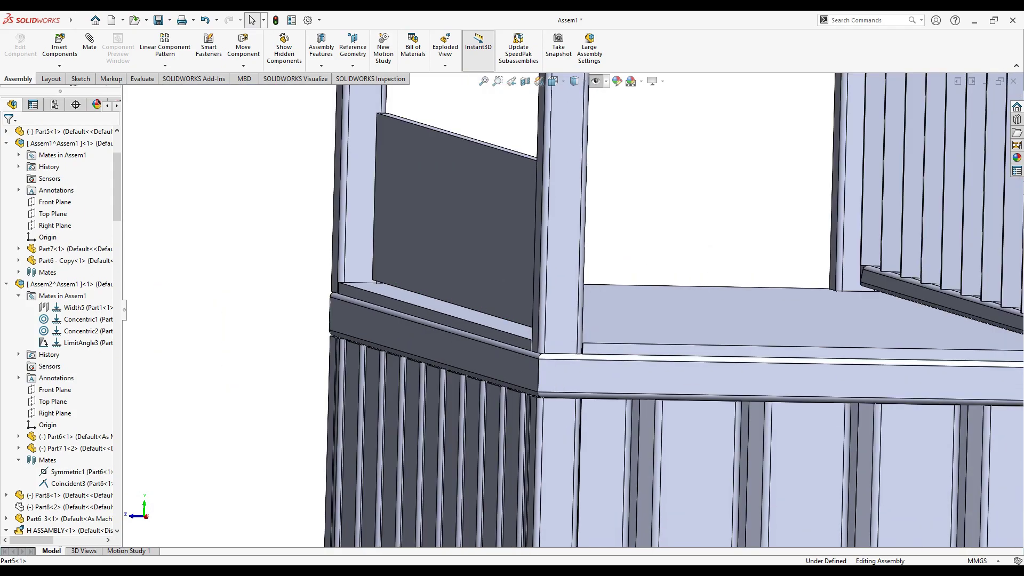
pyautogui.scroll(3, 560, 347)
pyautogui.scroll(2, 560, 347)
pyautogui.scroll(-3, 741, 506)
pyautogui.scroll(-3, 741, 506)
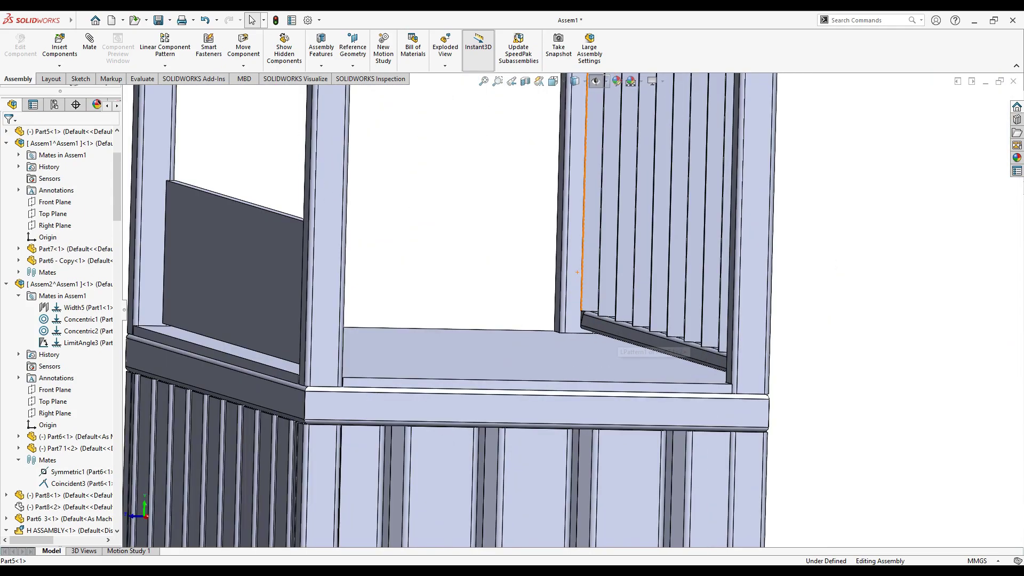
pyautogui.scroll(-2, 741, 507)
pyautogui.press('Up')
pyautogui.press('Up')
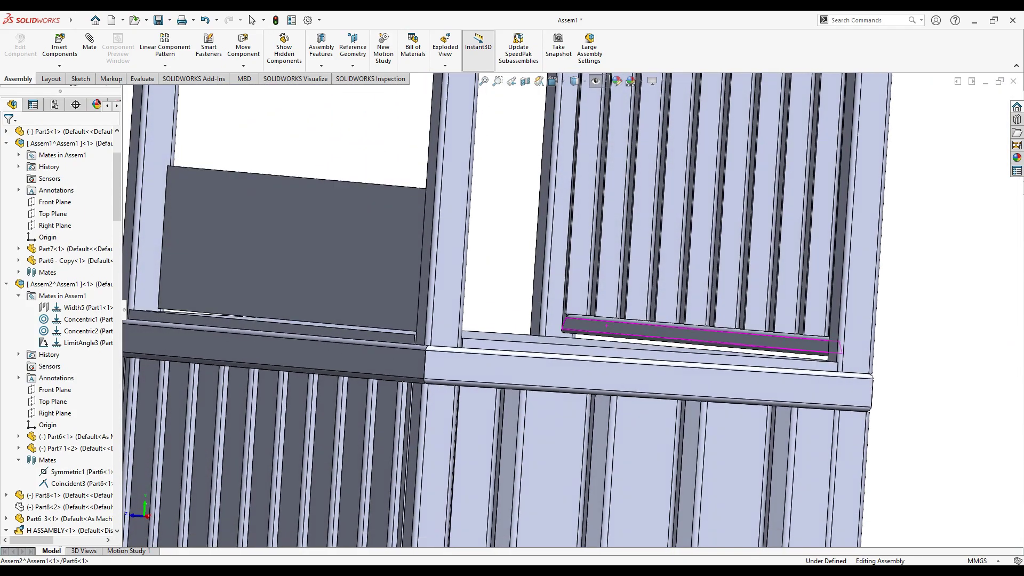
pyautogui.press('Up')
pyautogui.scroll(3, 606, 326)
pyautogui.moveTo(606, 325); pyautogui.dragTo(737, 248, button='middle')
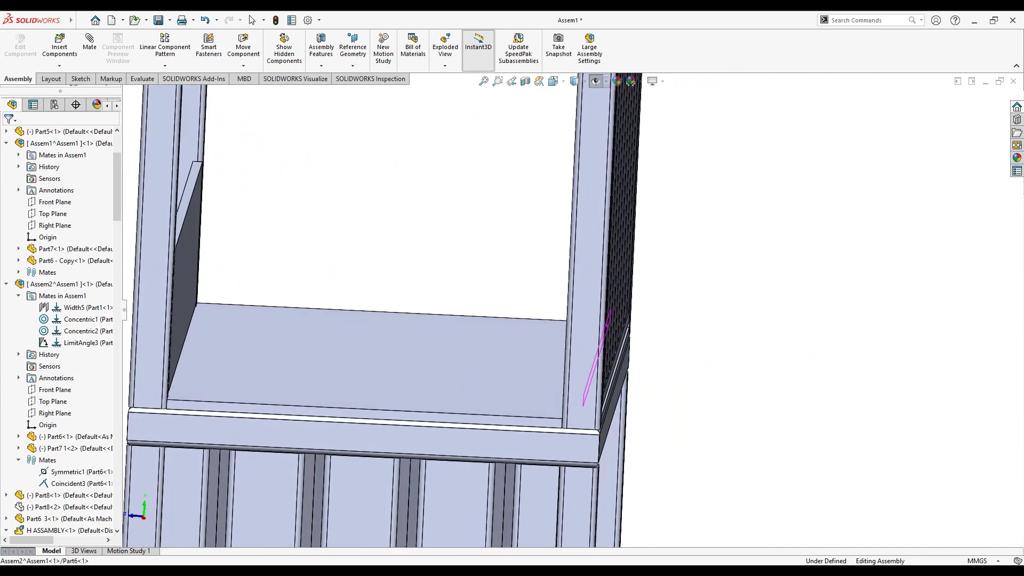
pyautogui.scroll(-2, 738, 248)
pyautogui.scroll(-1, 361, 374)
pyautogui.scroll(-2, 361, 375)
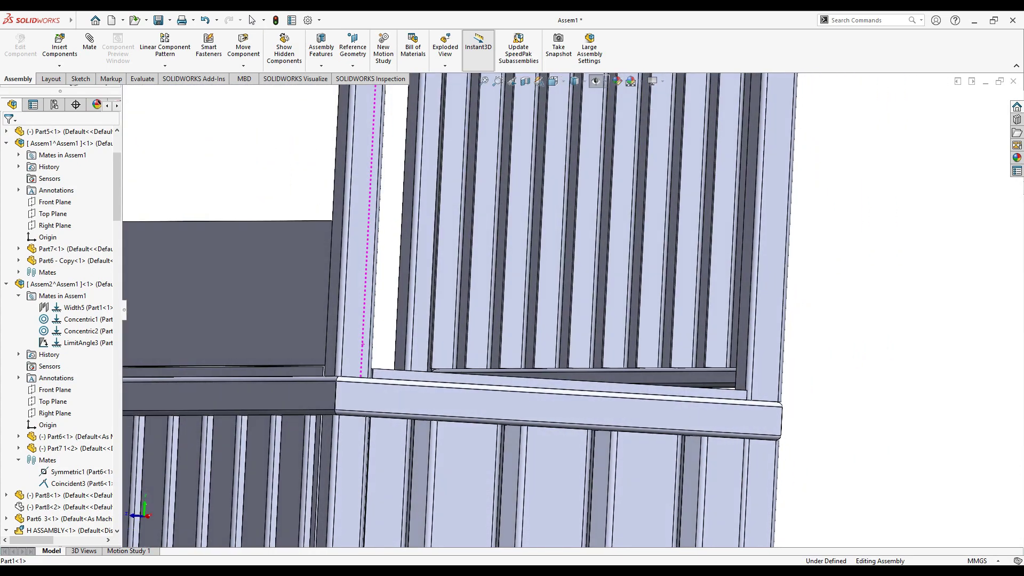
pyautogui.scroll(2, 361, 375)
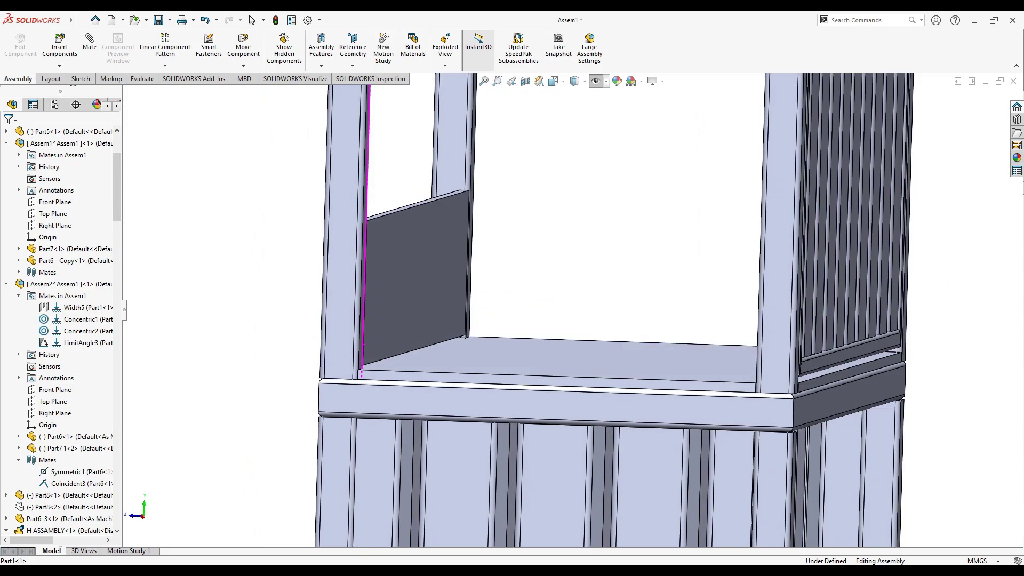
pyautogui.moveTo(361, 375); pyautogui.dragTo(560, 305, button='middle')
# - List Part5's mates and delete its Coincident6 mate, keeping Width3
pyautogui.scroll(-2, 560, 305)
pyautogui.rightClick(373, 298)
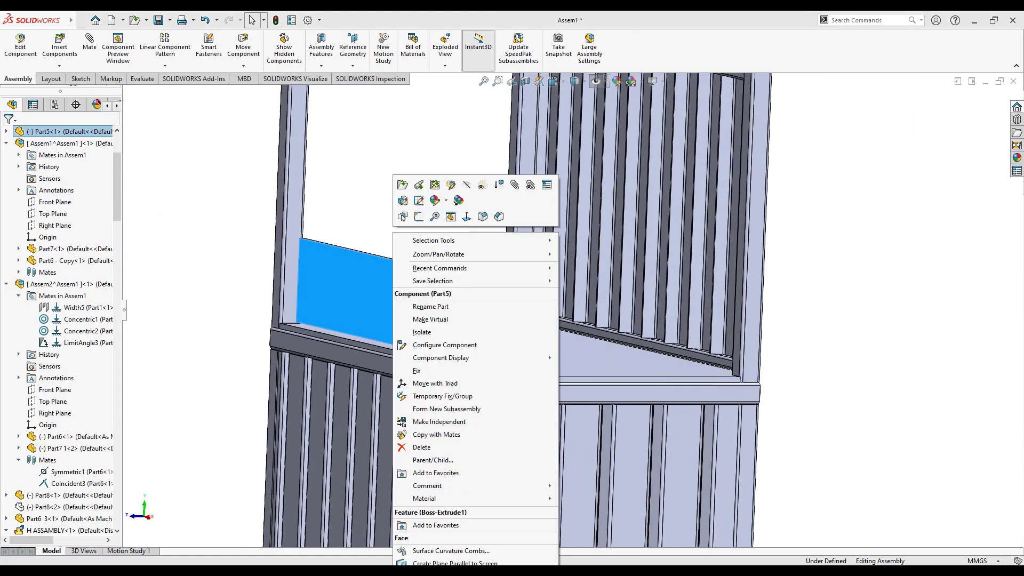
pyautogui.click(530, 185)
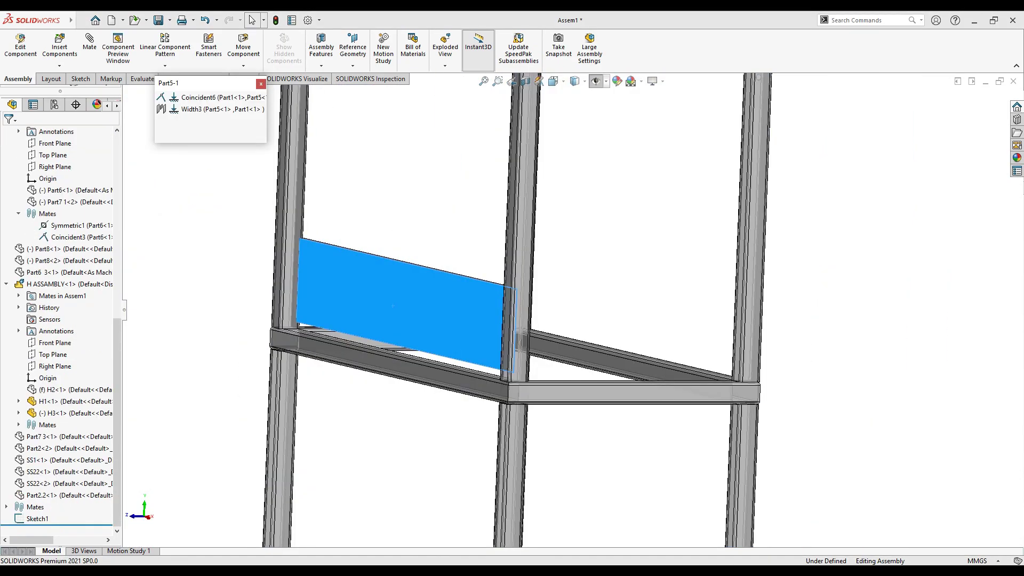
pyautogui.click(219, 109)
pyautogui.rightClick(193, 98)
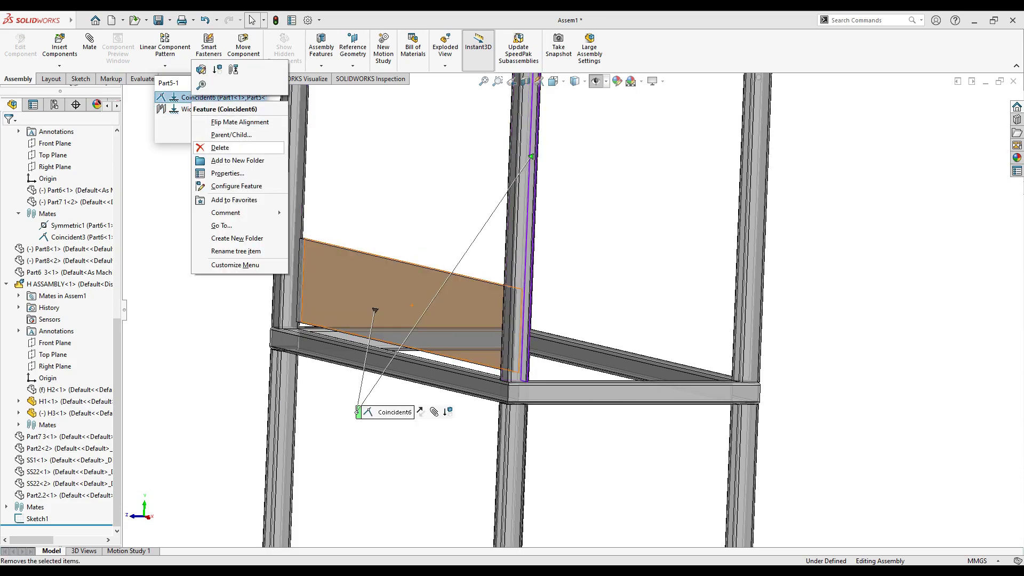
pyautogui.click(219, 148)
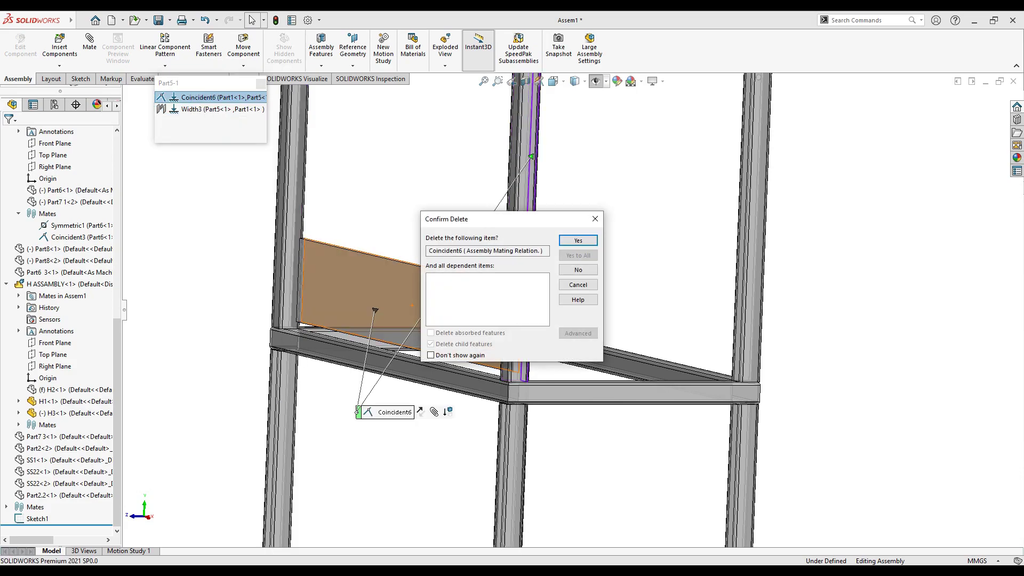
pyautogui.press('Return')
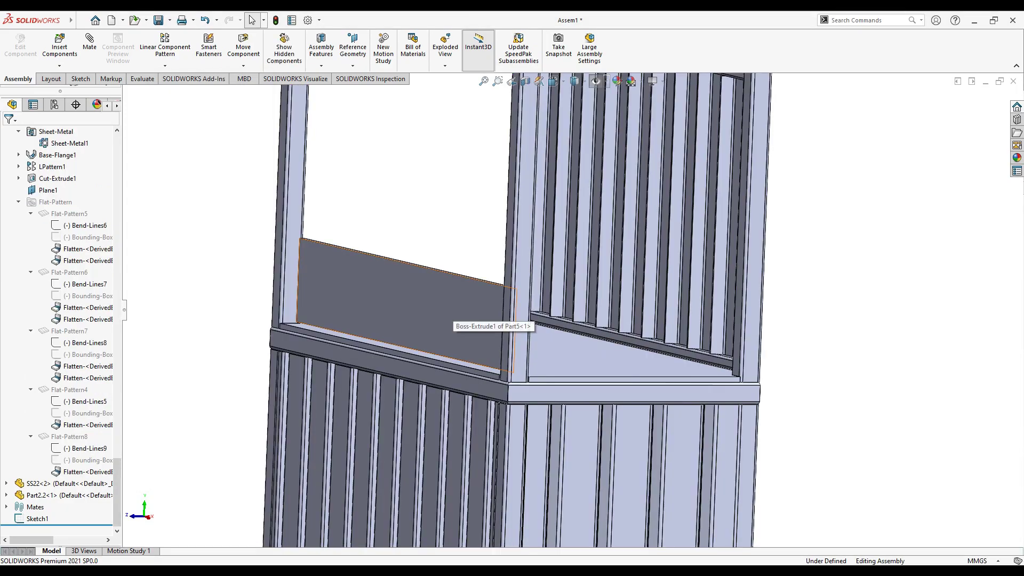
pyautogui.moveTo(450, 320); pyautogui.dragTo(480, 299, button='middle')
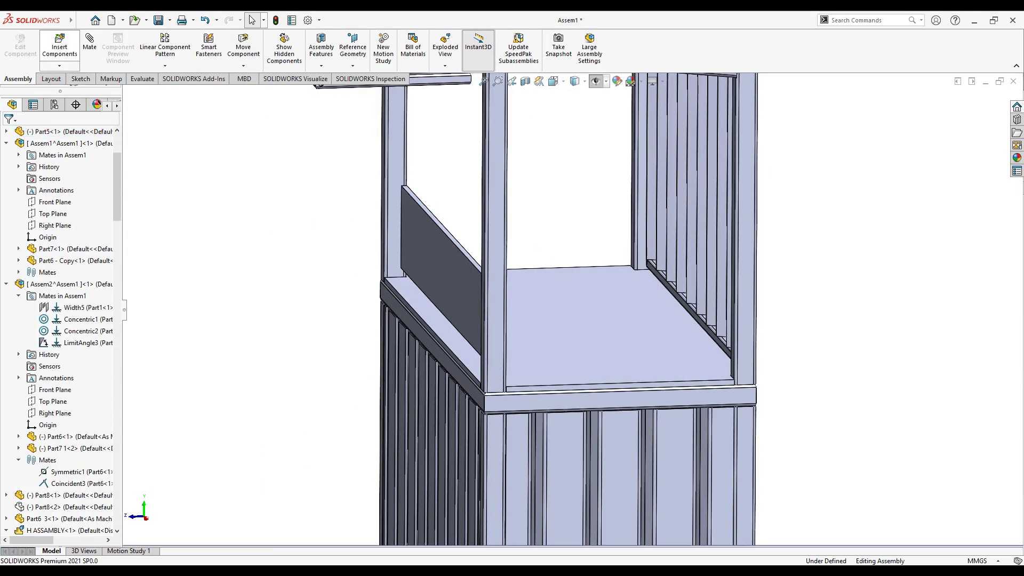
# - Insert the H ASSEMBLY hinge and place it beside the counter
pyautogui.click(60, 46)
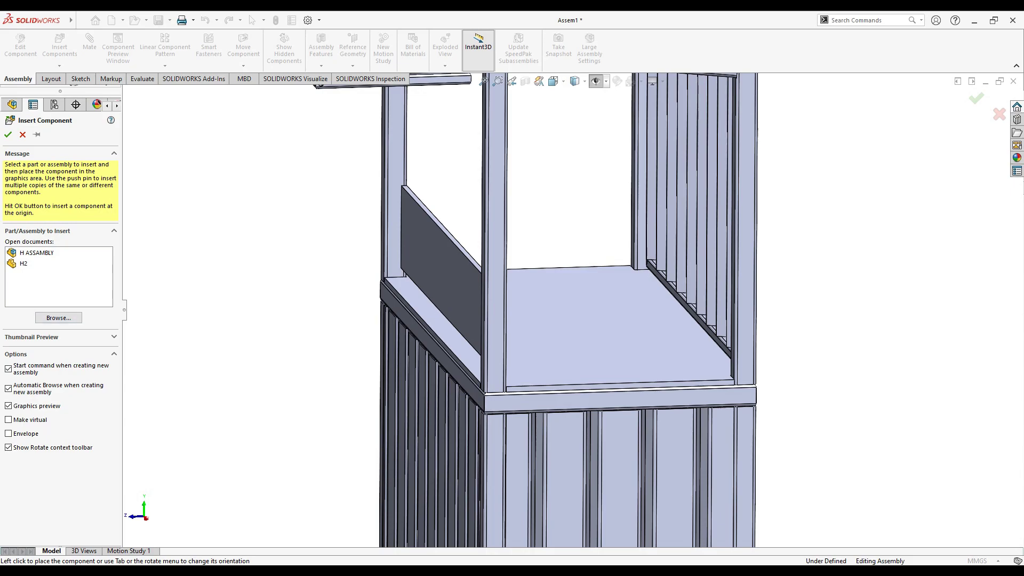
pyautogui.click(37, 252)
pyautogui.scroll(-4, 299, 301)
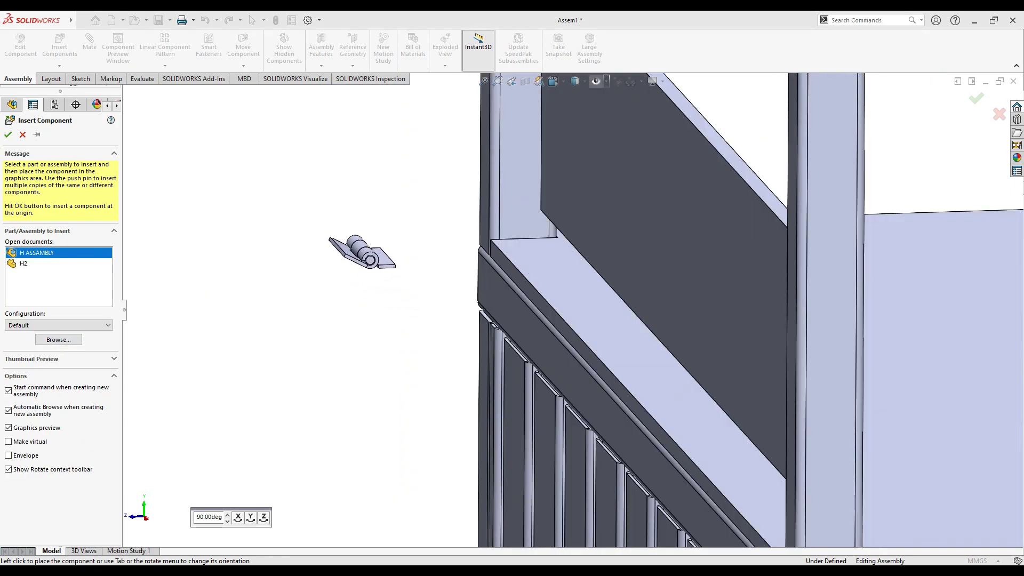
pyautogui.click(363, 251)
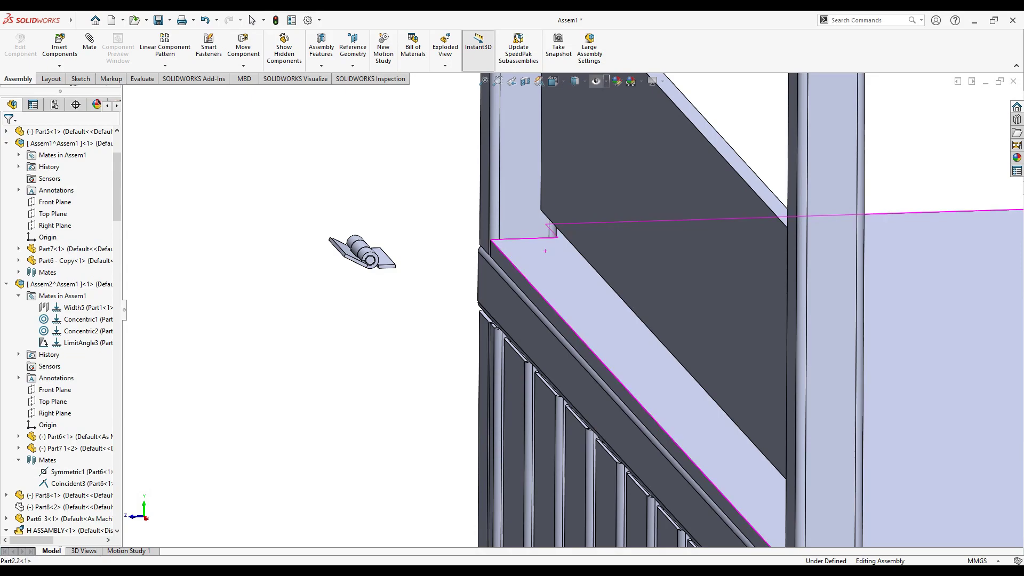
# - Set the hinge onto the counter top beside the post and select the whole hinge assembly
pyautogui.moveTo(545, 251); pyautogui.dragTo(544, 259, button='middle')
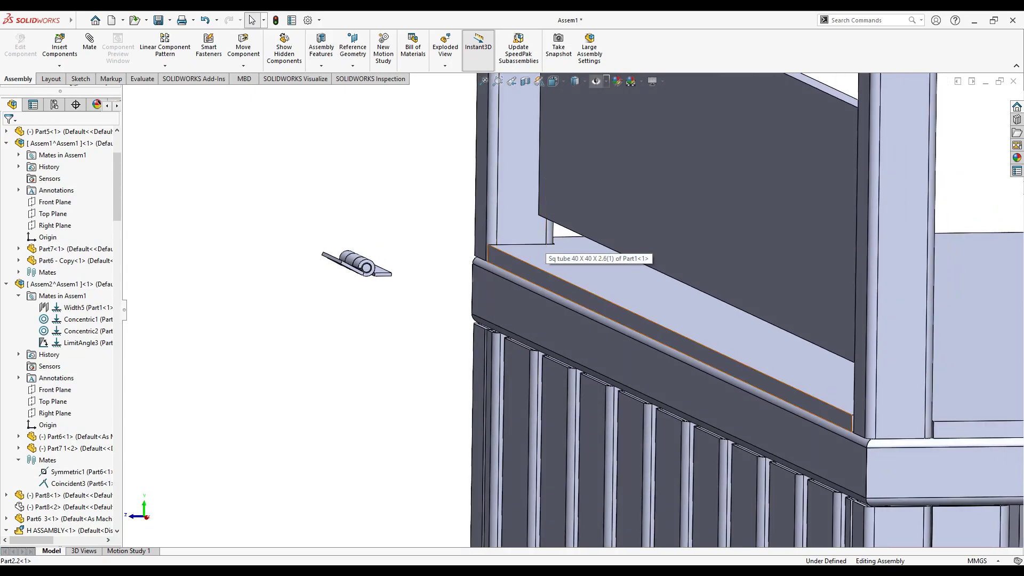
pyautogui.scroll(-3, 436, 256)
pyautogui.moveTo(545, 260); pyautogui.dragTo(544, 213, button='middle')
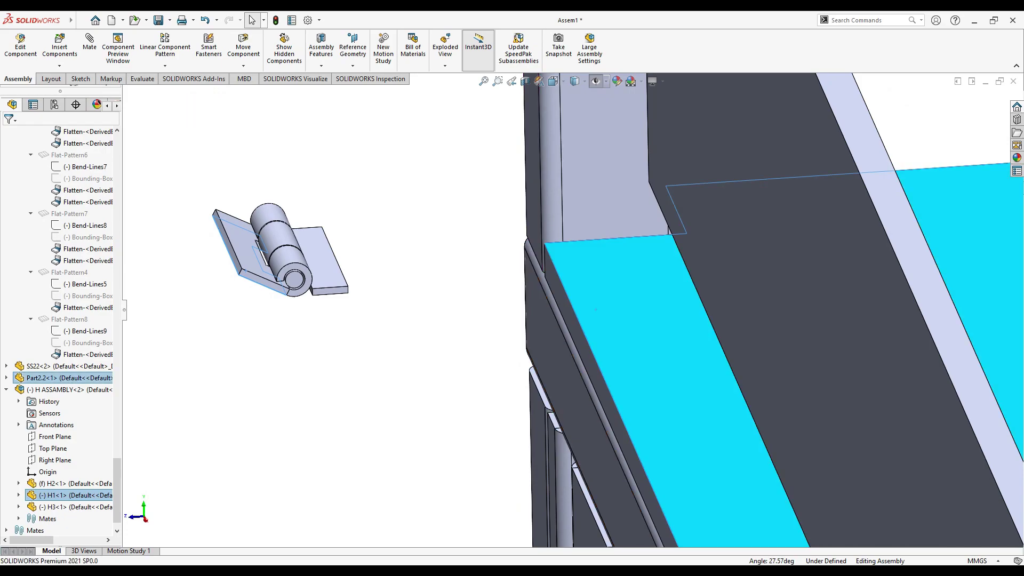
pyautogui.click(626, 300)
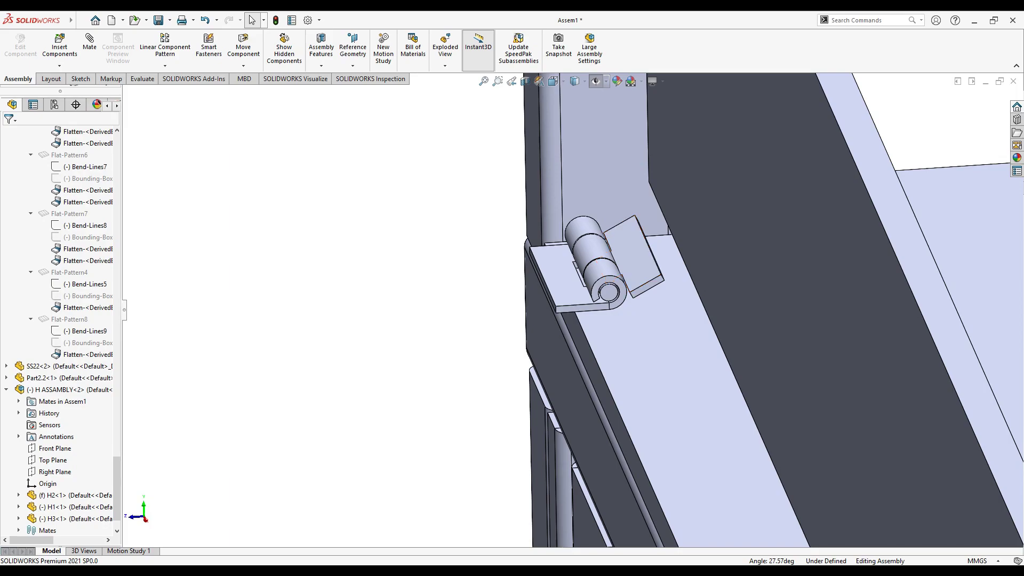
pyautogui.click(80, 391)
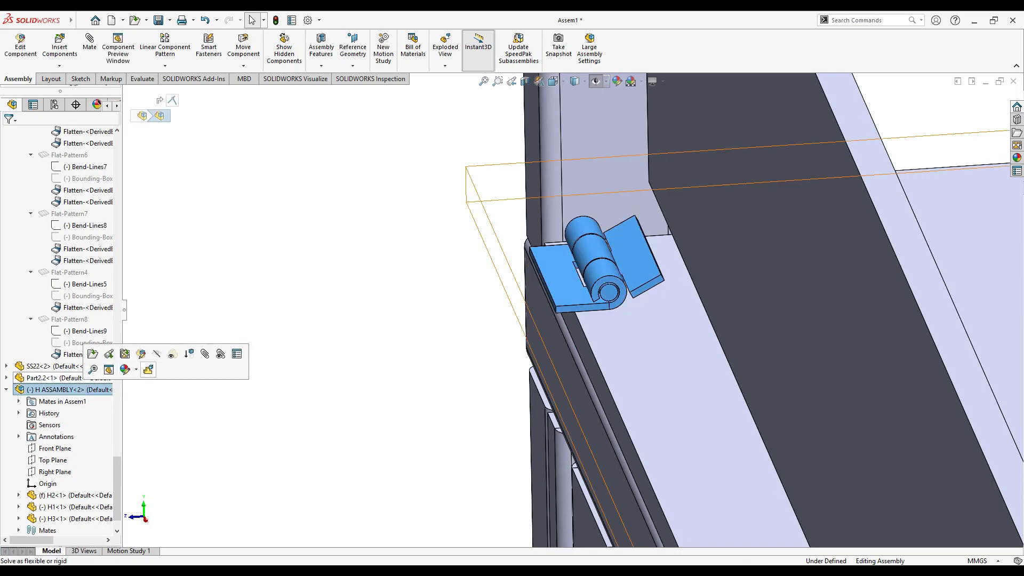
# - Nudge the hinge along the counter ledge and swing the counter flap down about it
pyautogui.moveTo(560, 278); pyautogui.dragTo(571, 275)
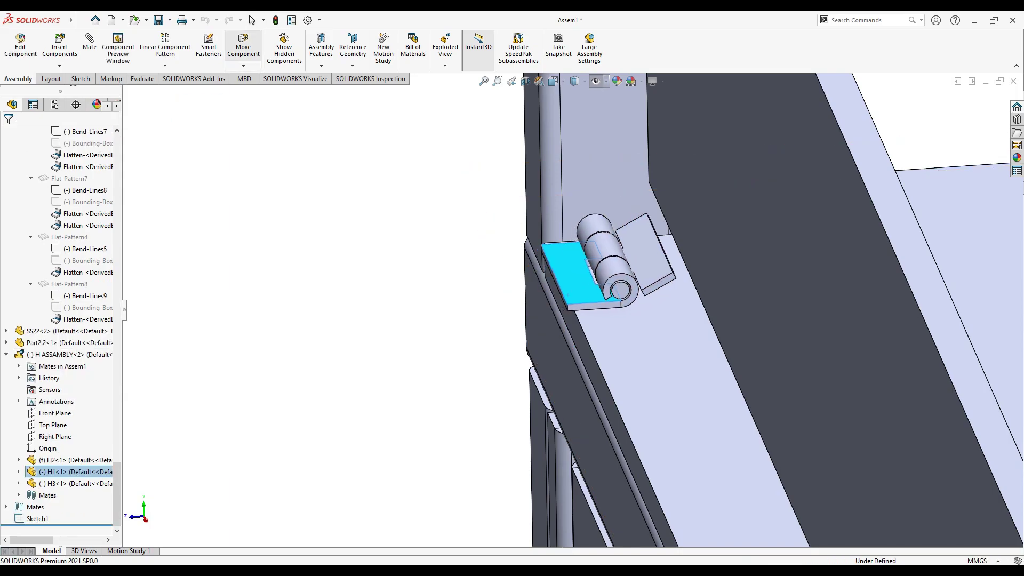
pyautogui.moveTo(587, 299)
pyautogui.mouseDown(button='middle')
pyautogui.moveTo(613, 320)
pyautogui.moveTo(640, 250)
pyautogui.mouseUp(button='middle')
pyautogui.scroll(3, 597, 314)
pyautogui.scroll(2, 597, 314)
pyautogui.scroll(-3, 616, 309)
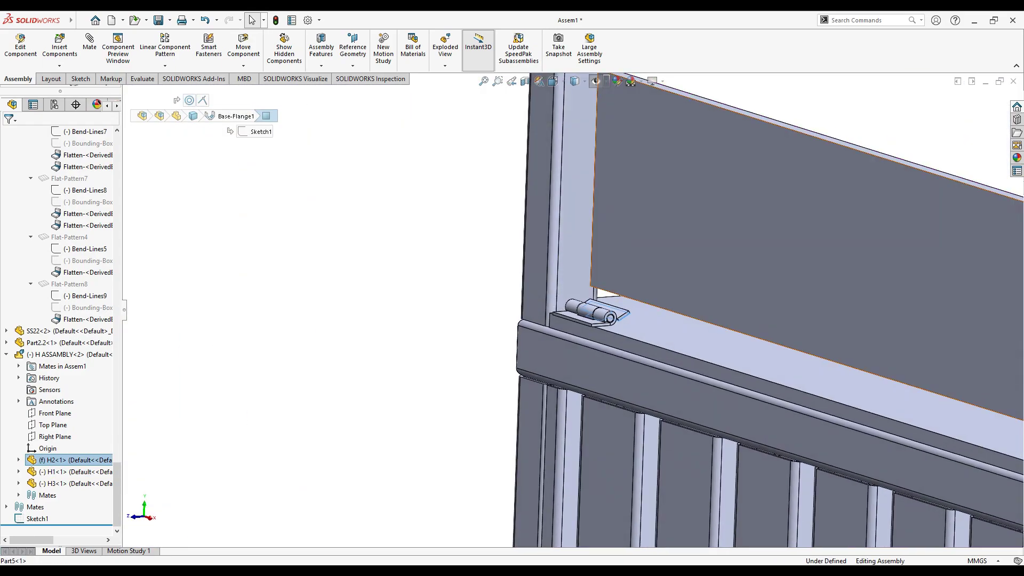
pyautogui.click(640, 251)
pyautogui.moveTo(640, 250); pyautogui.dragTo(693, 320)
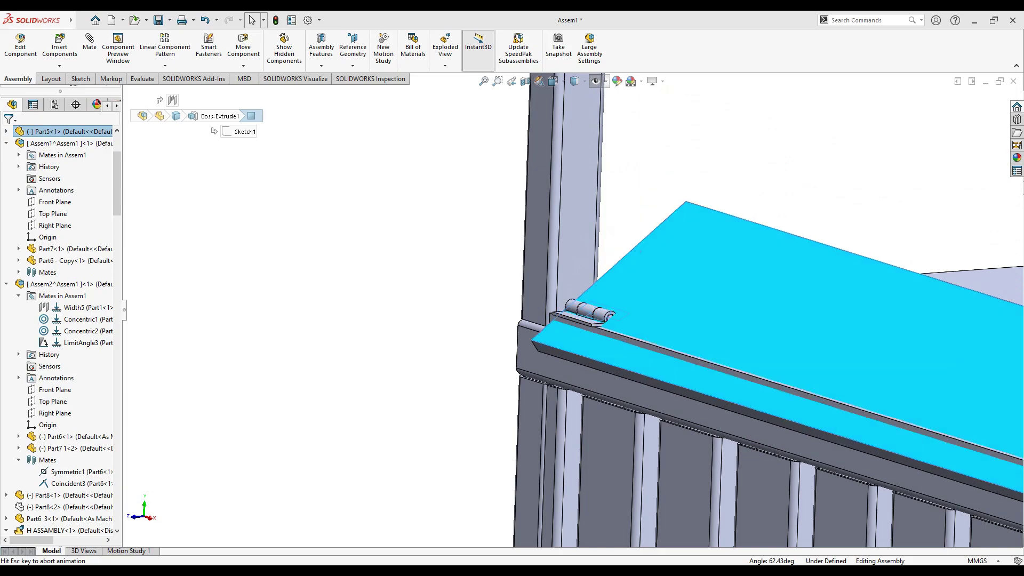
pyautogui.click(639, 251)
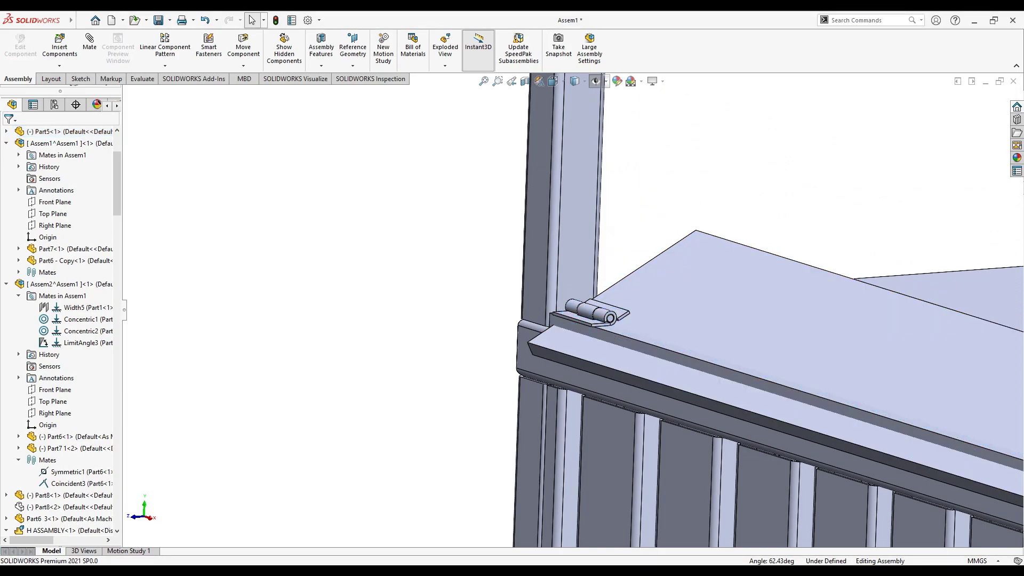
# - Swing the counter flap up to a steeper angle and inspect it from a low view
pyautogui.moveTo(645, 245); pyautogui.dragTo(629, 288)
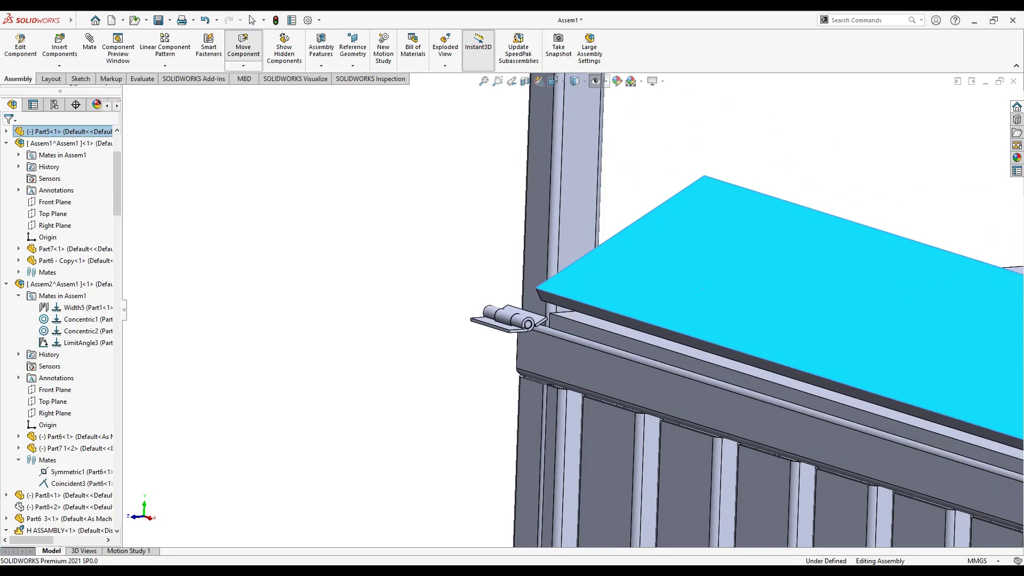
pyautogui.moveTo(629, 288); pyautogui.dragTo(656, 288, button='middle')
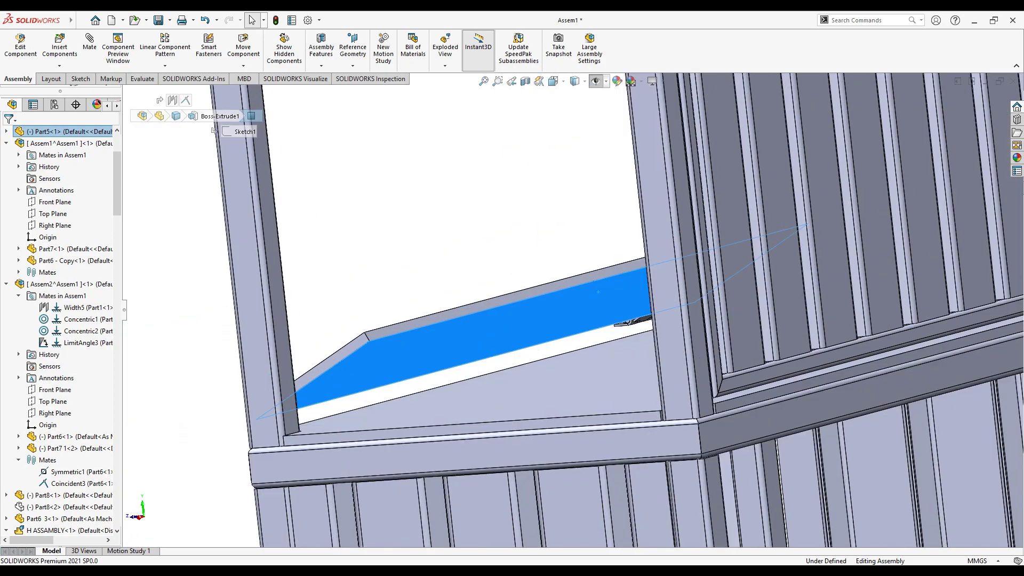
pyautogui.keyDown('ctrl'); pyautogui.click(277, 319); pyautogui.keyUp('ctrl')
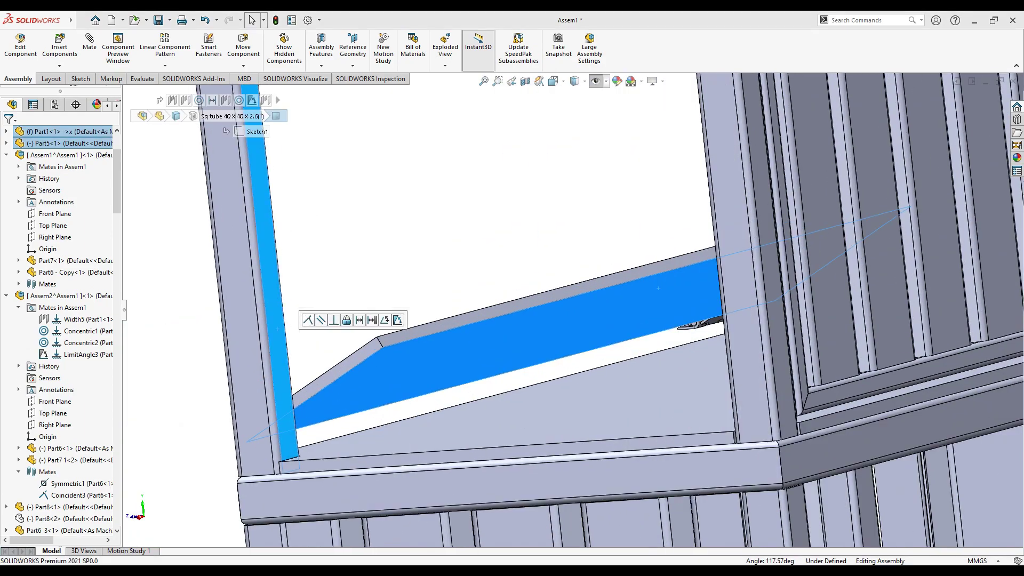
pyautogui.moveTo(658, 288); pyautogui.dragTo(442, 376)
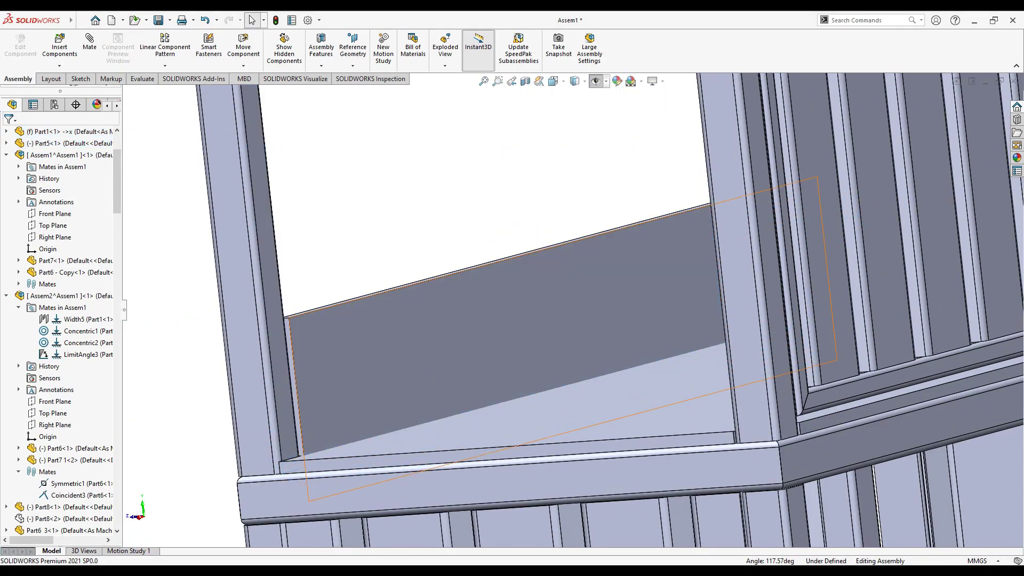
pyautogui.click(442, 376)
pyautogui.moveTo(442, 376)
pyautogui.mouseDown(button='middle')
pyautogui.moveTo(385, 323)
pyautogui.moveTo(416, 363)
pyautogui.moveTo(427, 320)
pyautogui.moveTo(357, 305)
pyautogui.mouseUp(button='middle')
pyautogui.scroll(5, 416, 374)
pyautogui.click(426, 319)
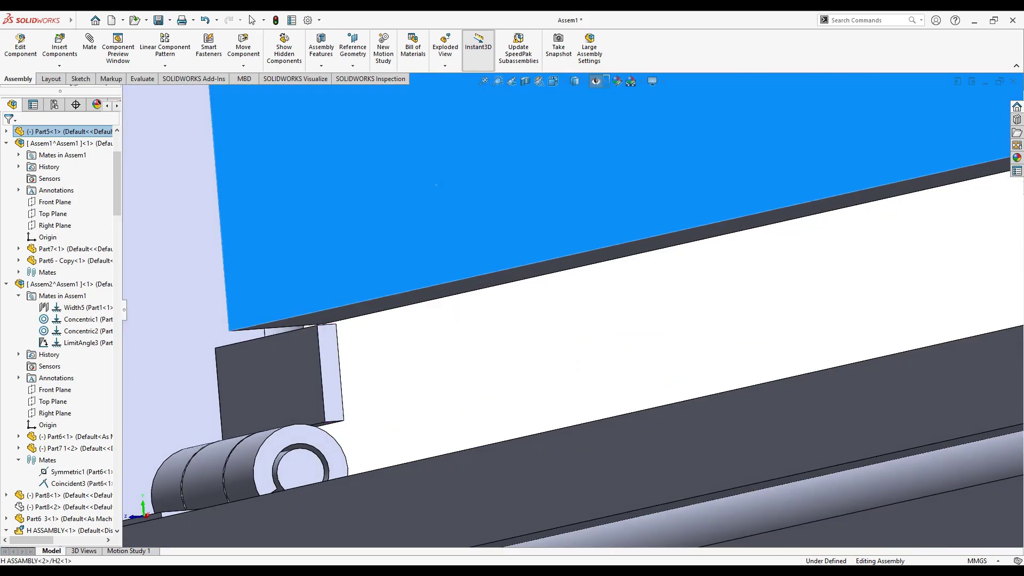
# - Try selecting hinge leaf and flap faces as mate references, then clear the selection
pyautogui.scroll(-5, 335, 417)
pyautogui.click(519, 332)
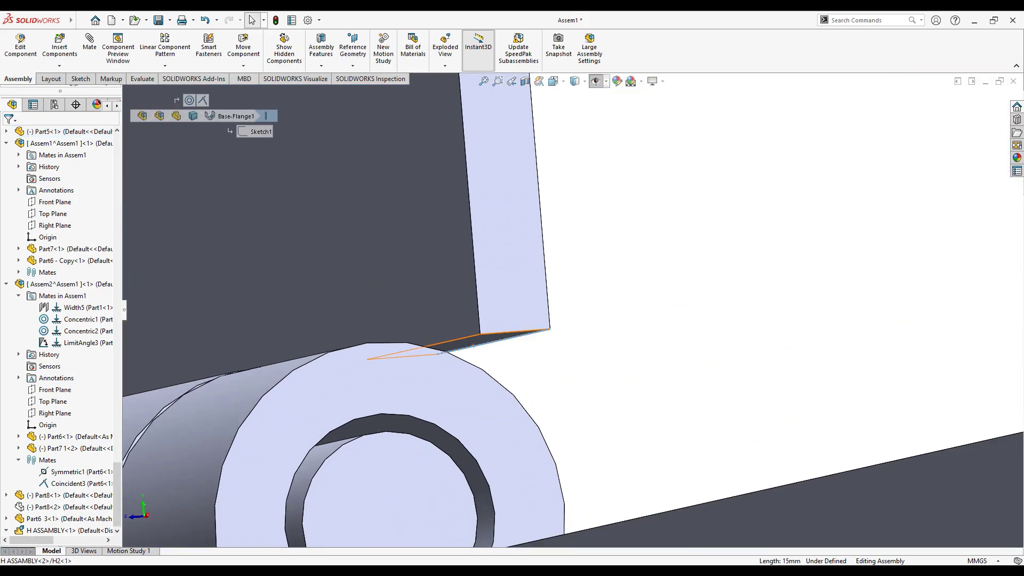
pyautogui.scroll(5, 556, 312)
pyautogui.scroll(-5, 555, 312)
pyautogui.click(555, 312)
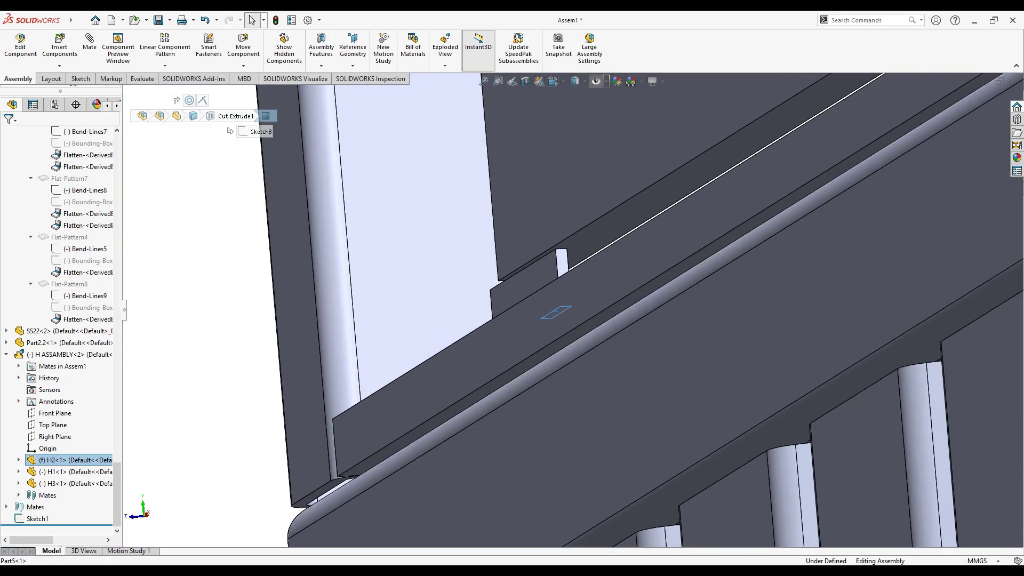
pyautogui.click(597, 251)
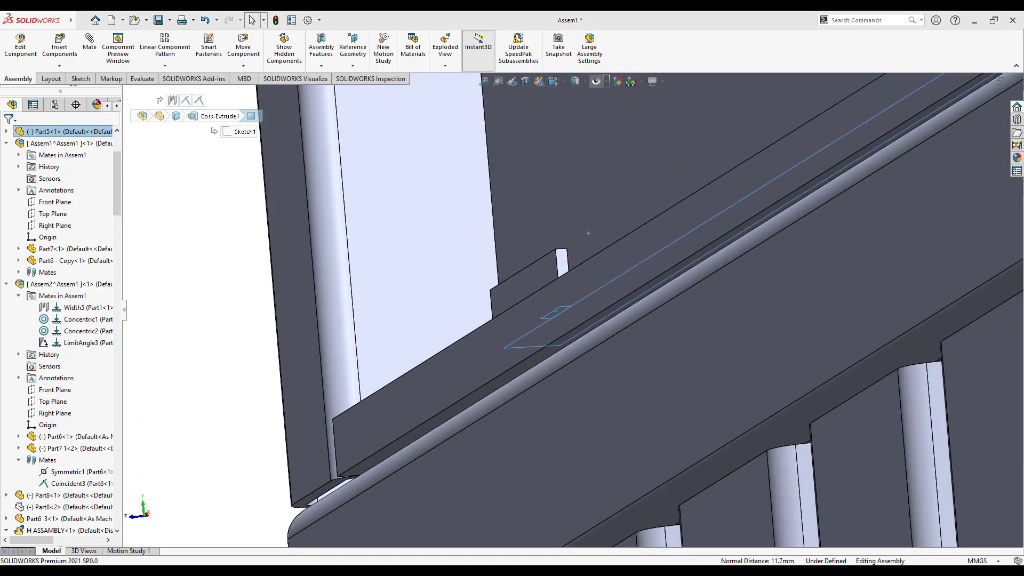
pyautogui.press('Escape')
# - Reselect the flap's large face and a face of the hinge leaf
pyautogui.scroll(5, 533, 256)
pyautogui.scroll(-5, 533, 256)
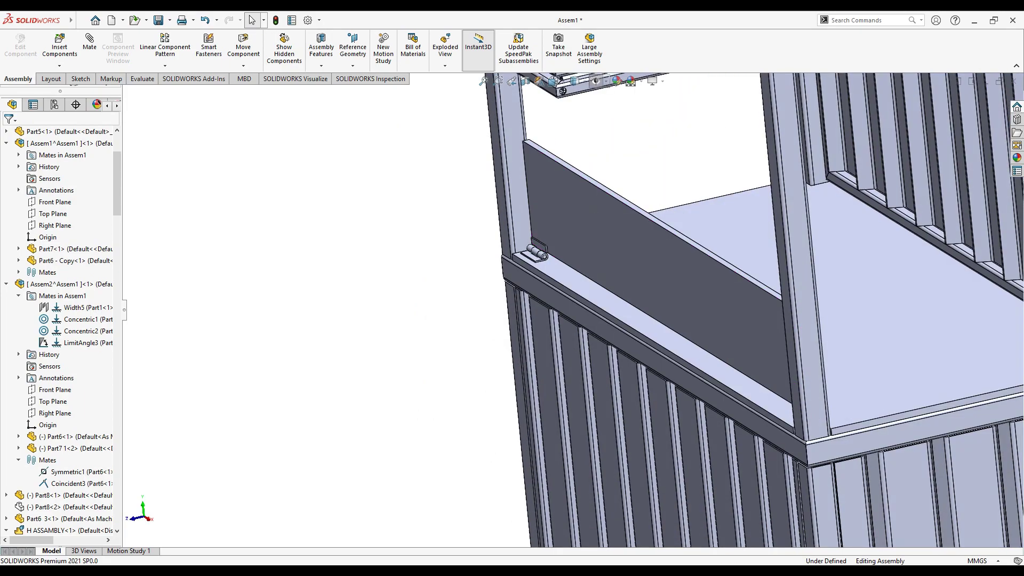
pyautogui.scroll(-5, 556, 237)
pyautogui.click(589, 215)
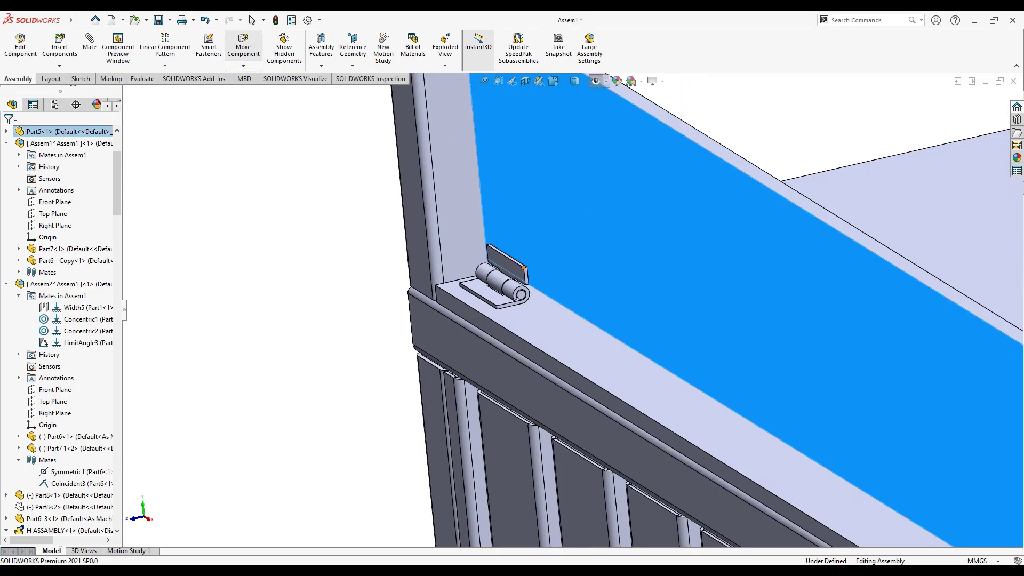
pyautogui.scroll(-3, 565, 256)
pyautogui.scroll(-3, 555, 290)
pyautogui.click(533, 312)
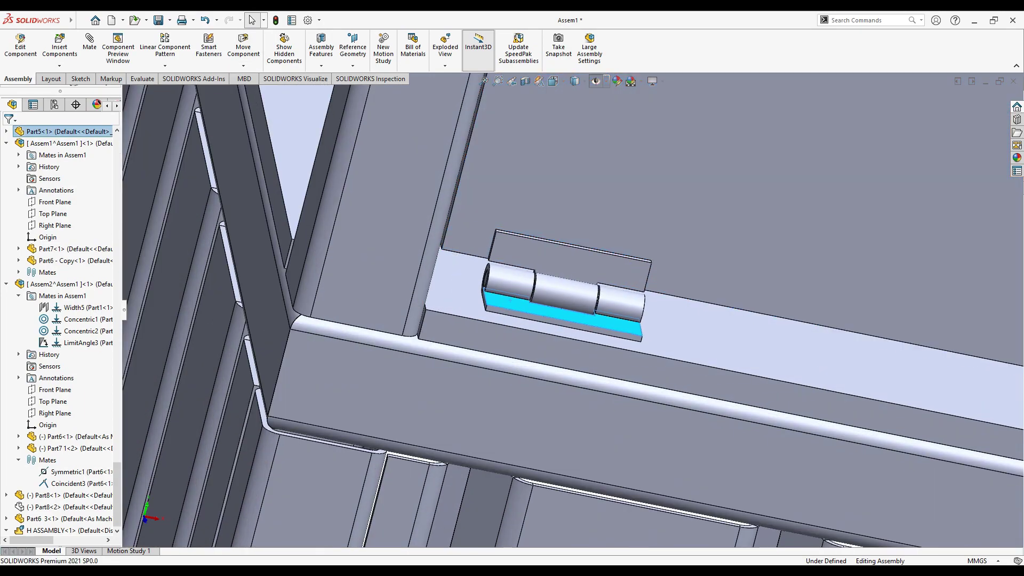
# - Add a 50 mm distance mate between the hinge leaf end face and the square tube face
pyautogui.scroll(-3, 496, 304)
pyautogui.scroll(-3, 496, 302)
pyautogui.scroll(-3, 501, 299)
pyautogui.click(504, 297)
pyautogui.scroll(3, 503, 296)
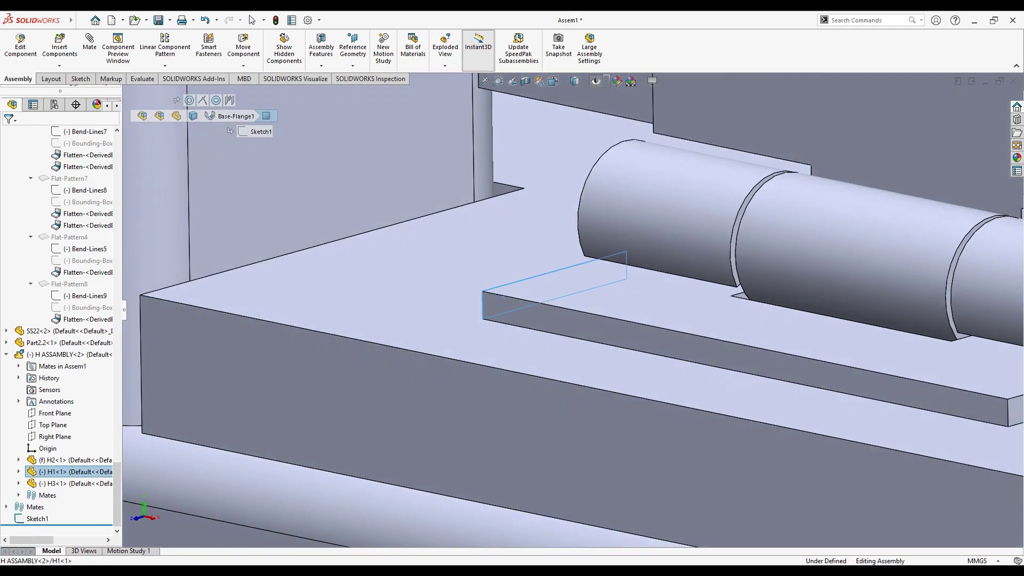
pyautogui.click(464, 192)
pyautogui.click(431, 203)
pyautogui.write('5')
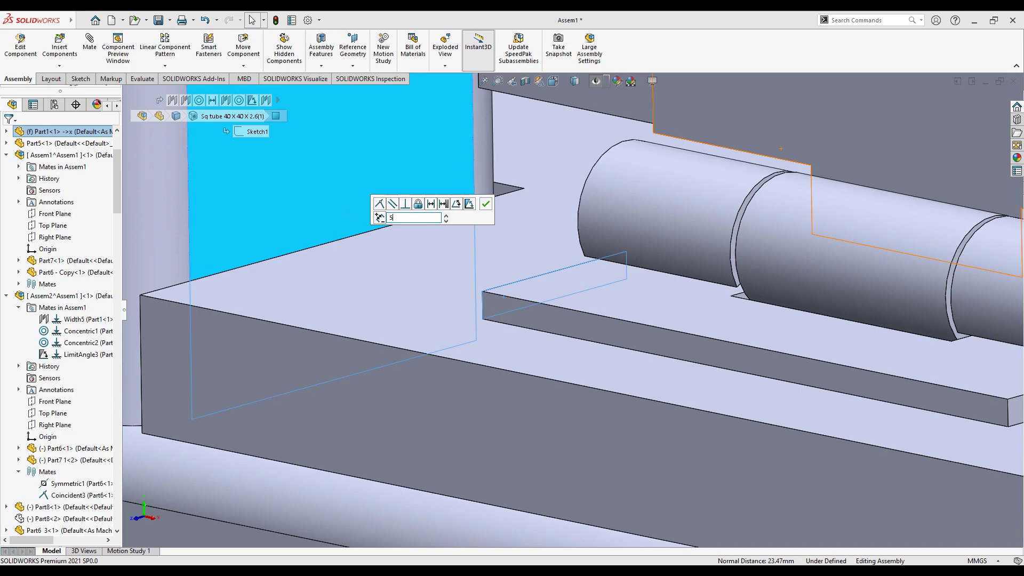
pyautogui.write('0.00mm')
pyautogui.press('Return')
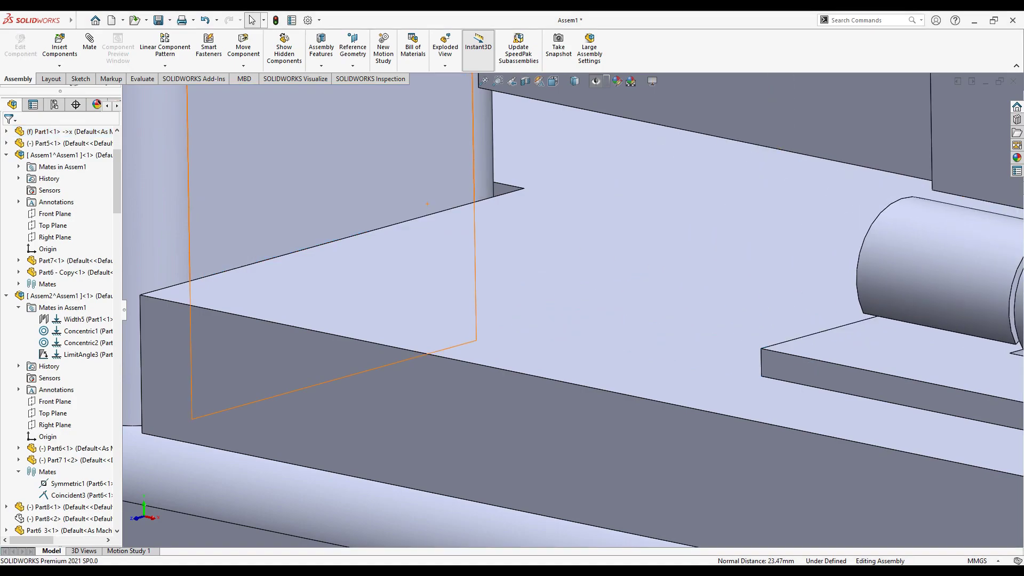
# - Orbit out to view the whole kiosk and select the hinge's middle and right barrels
pyautogui.scroll(3, 503, 296)
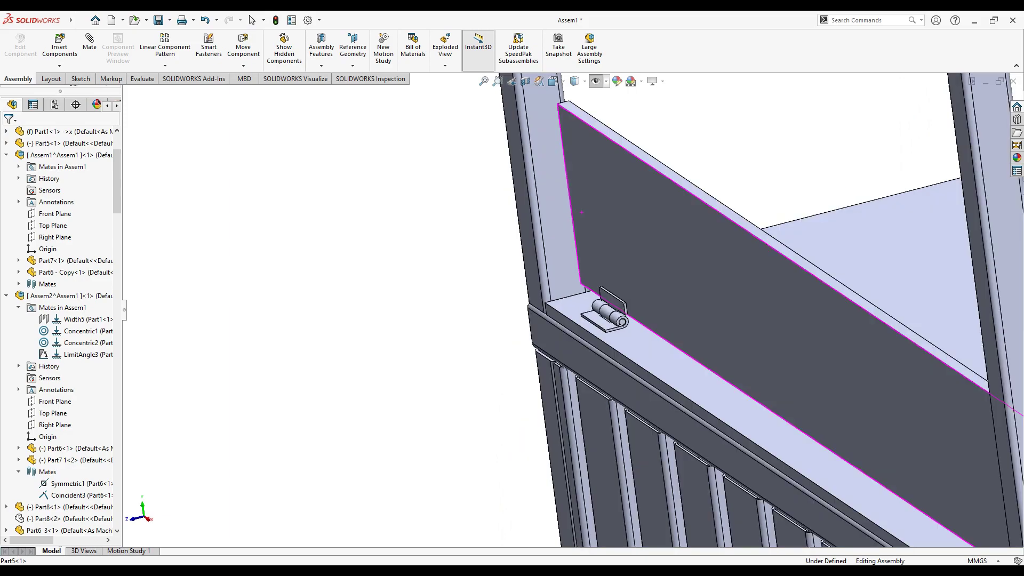
pyautogui.moveTo(586, 320); pyautogui.dragTo(693, 239, button='middle')
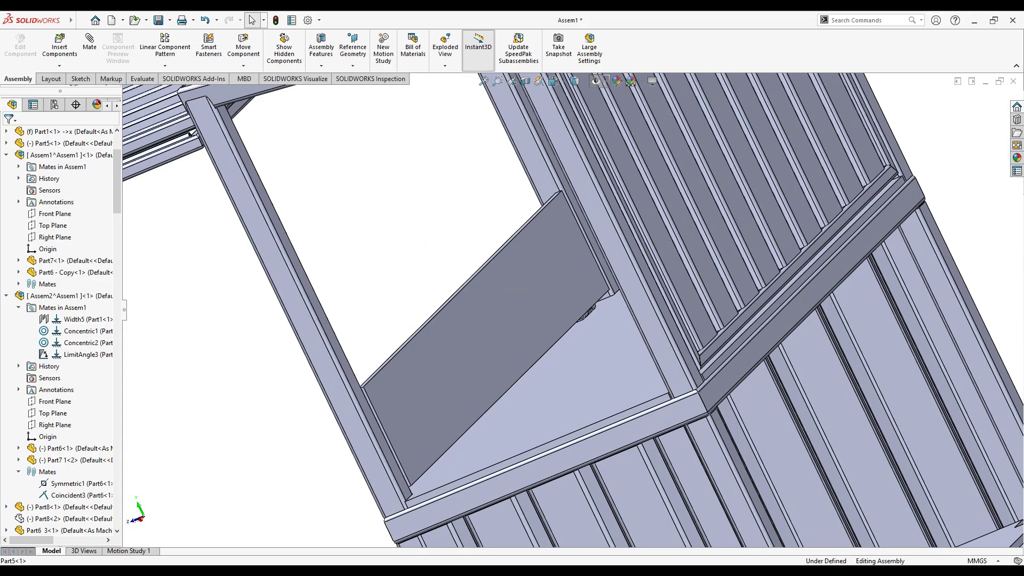
pyautogui.moveTo(533, 320); pyautogui.dragTo(613, 293, button='middle')
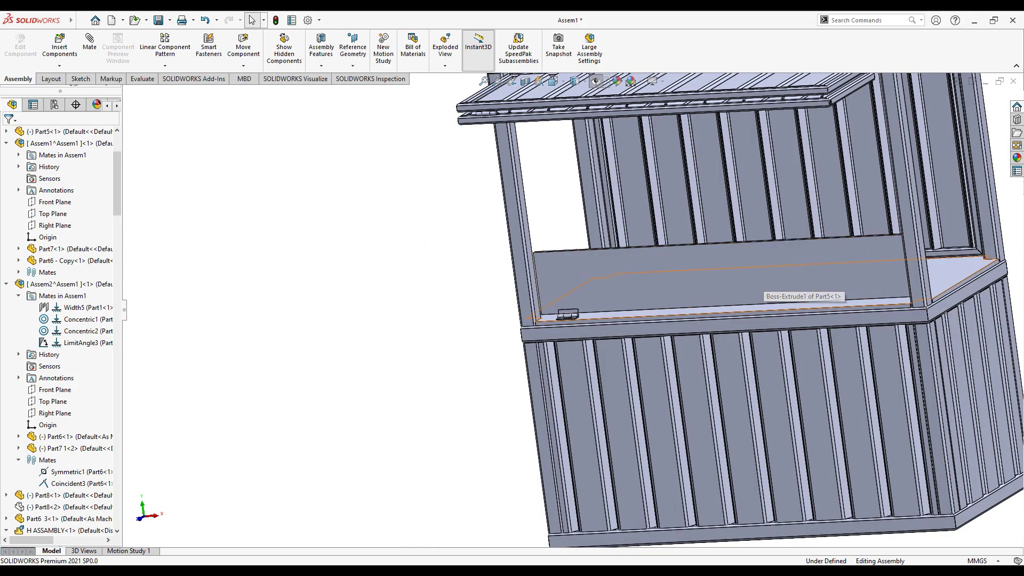
pyautogui.scroll(5, 586, 298)
pyautogui.moveTo(365, 310); pyautogui.dragTo(361, 366)
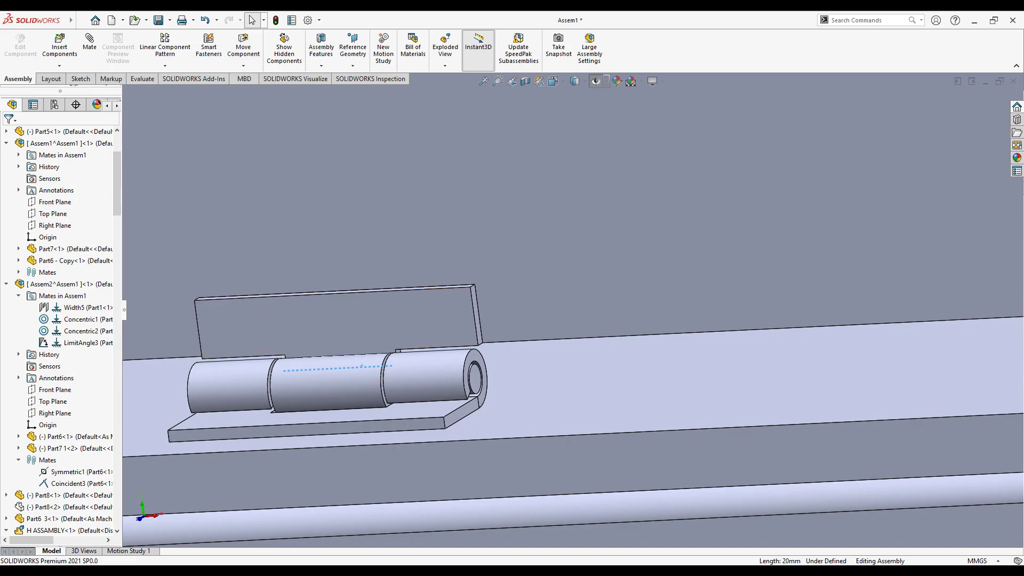
pyautogui.click(361, 366)
pyautogui.click(427, 376)
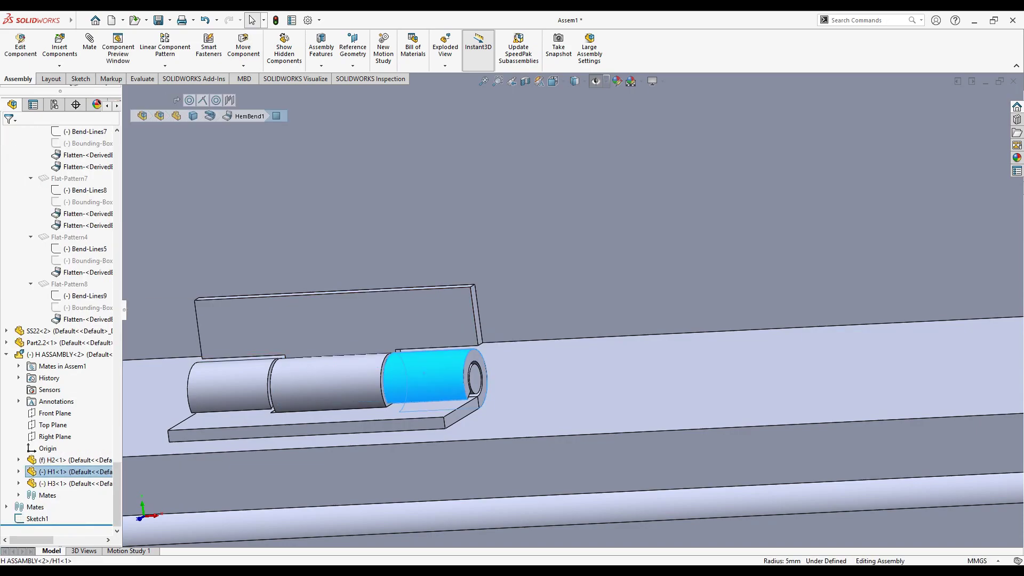
# - Select the whole hinge assembly and then the hinge leaf to inspect it
pyautogui.click(70, 354)
pyautogui.scroll(5, 489, 312)
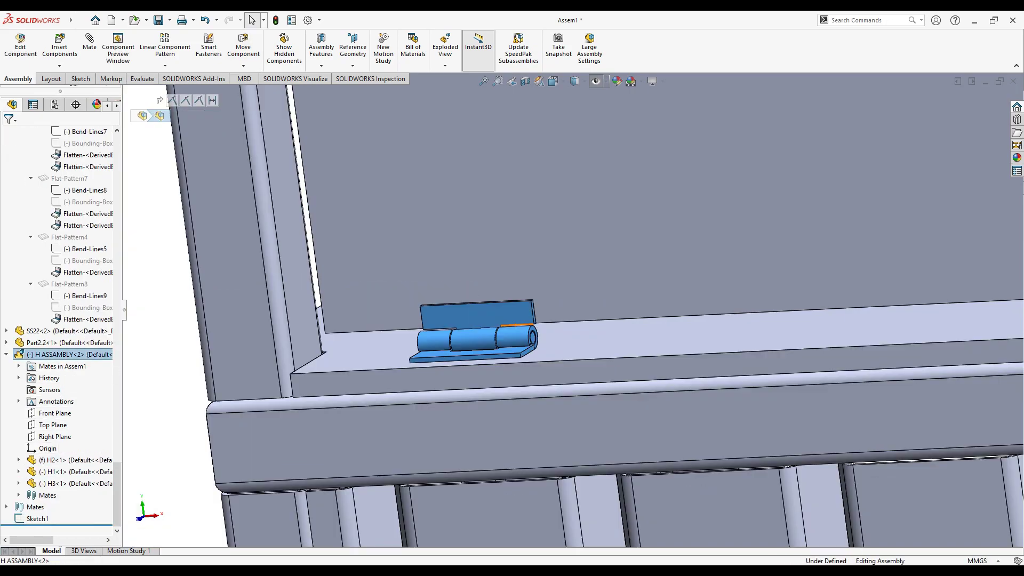
pyautogui.scroll(-2, 490, 313)
pyautogui.scroll(-2, 496, 309)
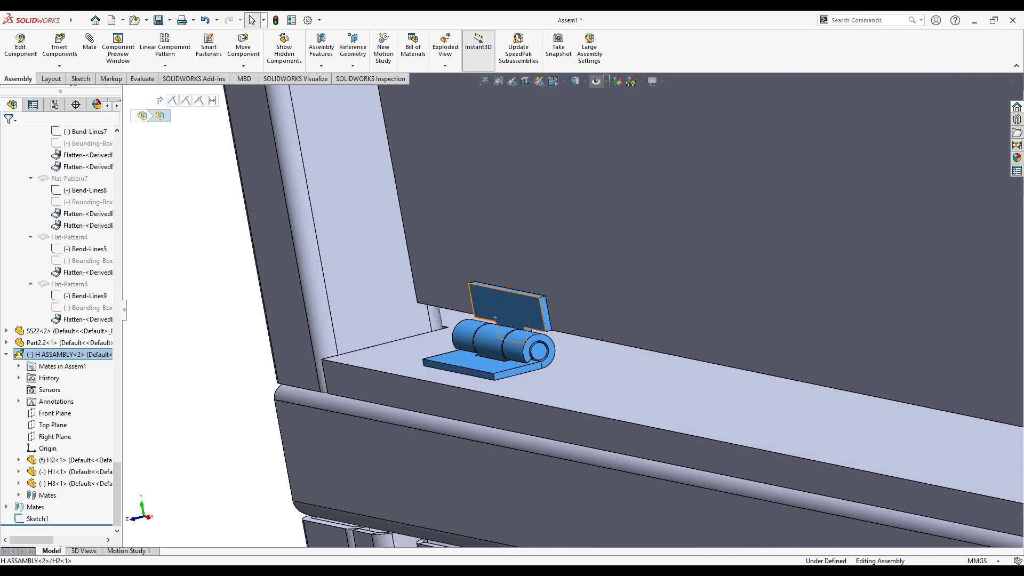
pyautogui.click(513, 307)
pyautogui.scroll(3, 515, 307)
pyautogui.click(630, 262)
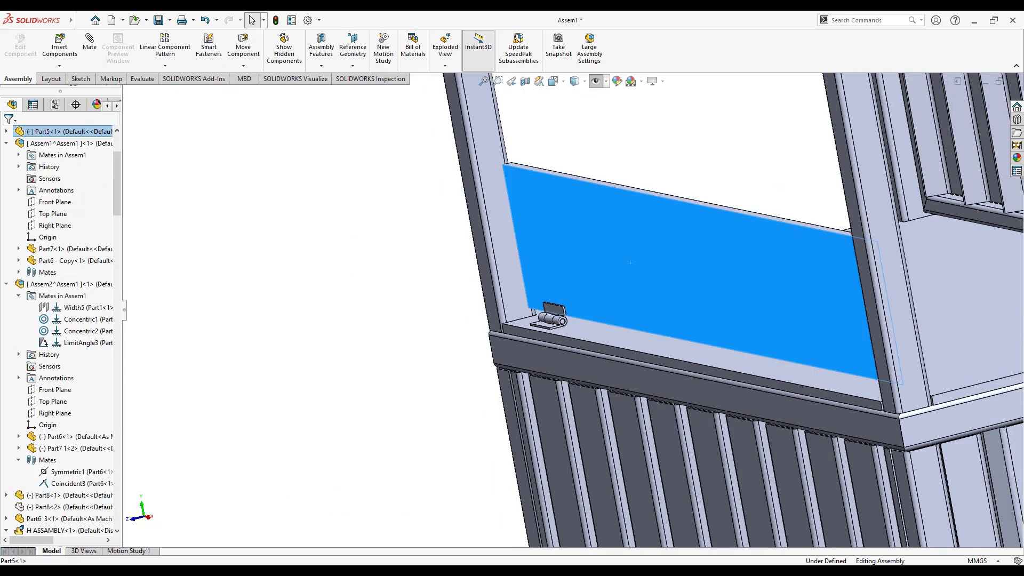
pyautogui.rightClick(630, 262)
pyautogui.click(773, 193)
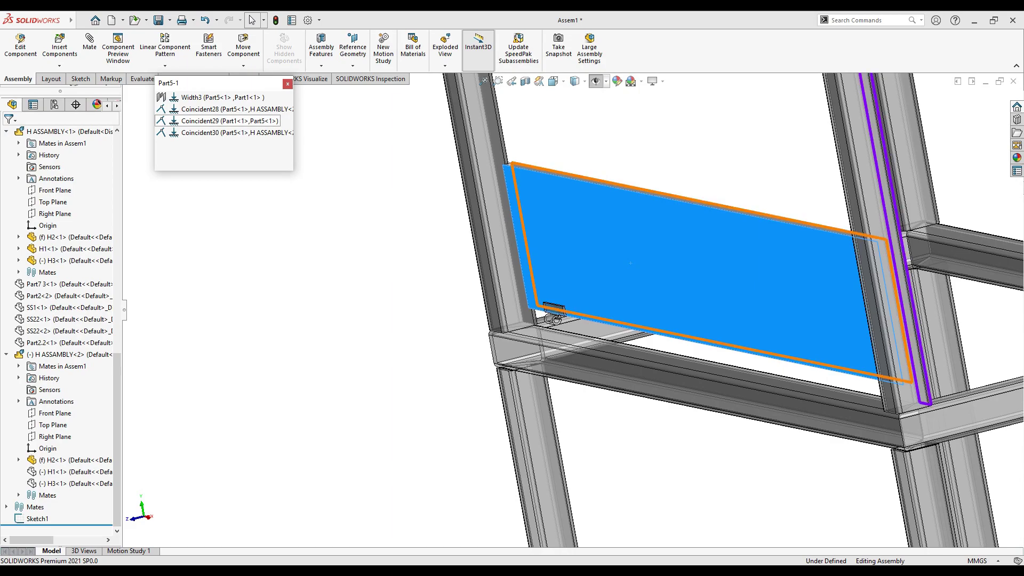
pyautogui.click(224, 132)
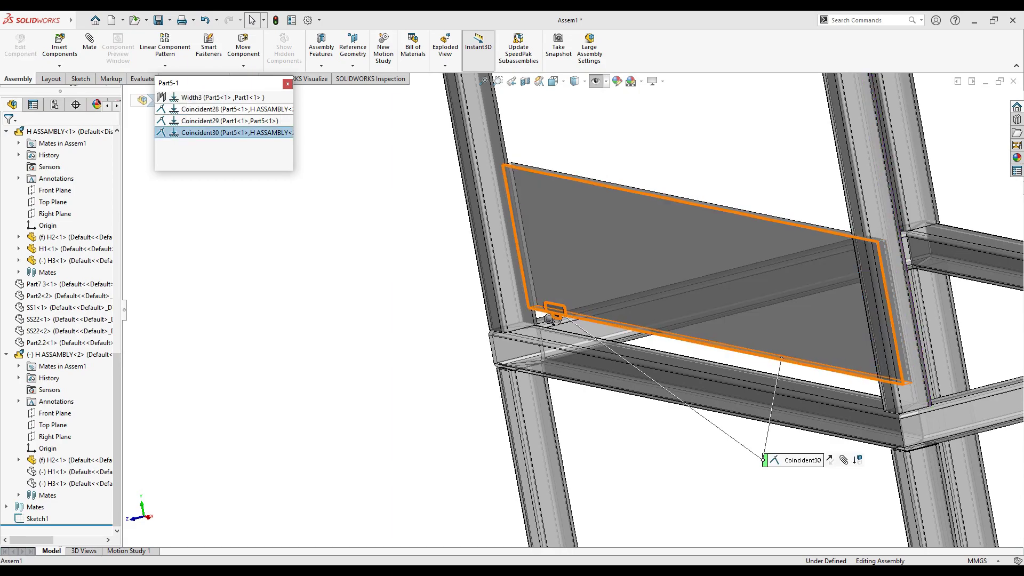
pyautogui.click(200, 120)
pyautogui.rightClick(216, 121)
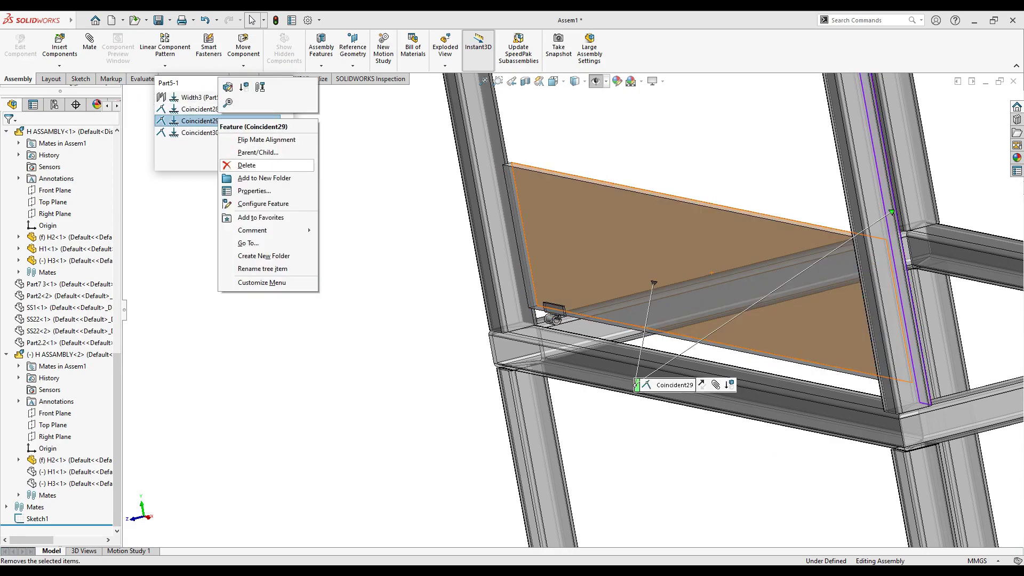
pyautogui.click(247, 165)
pyautogui.click(578, 240)
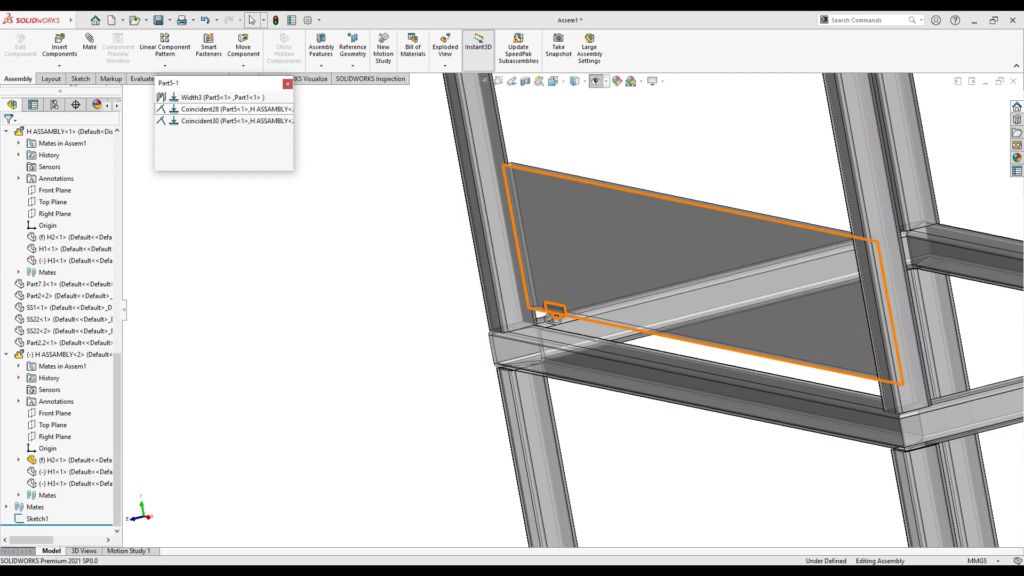
pyautogui.click(203, 97)
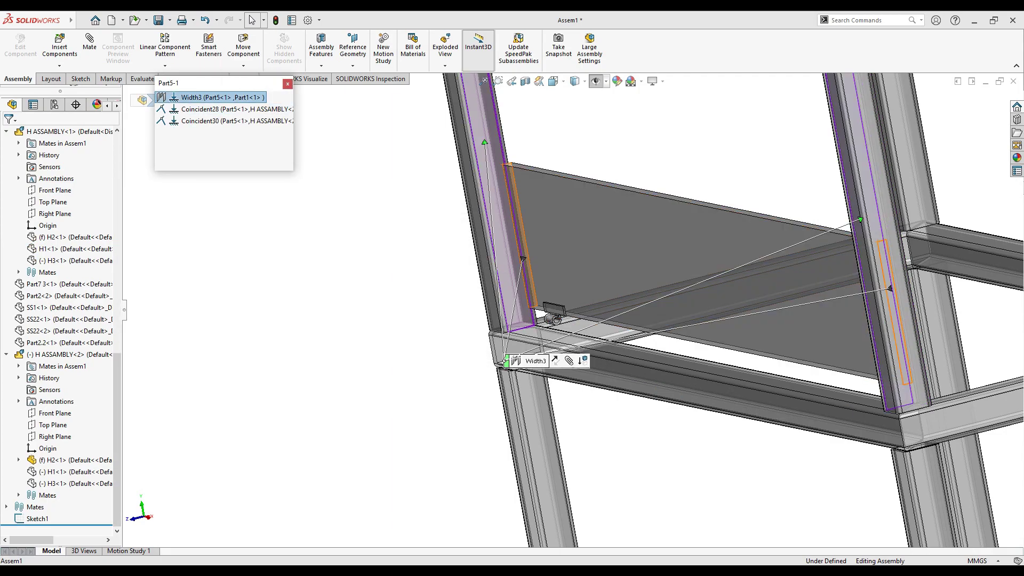
pyautogui.press('Escape')
# - Add a 15 mm distance mate between the hinge base leaf and the Part2.2 front face
pyautogui.moveTo(586, 298); pyautogui.dragTo(559, 320)
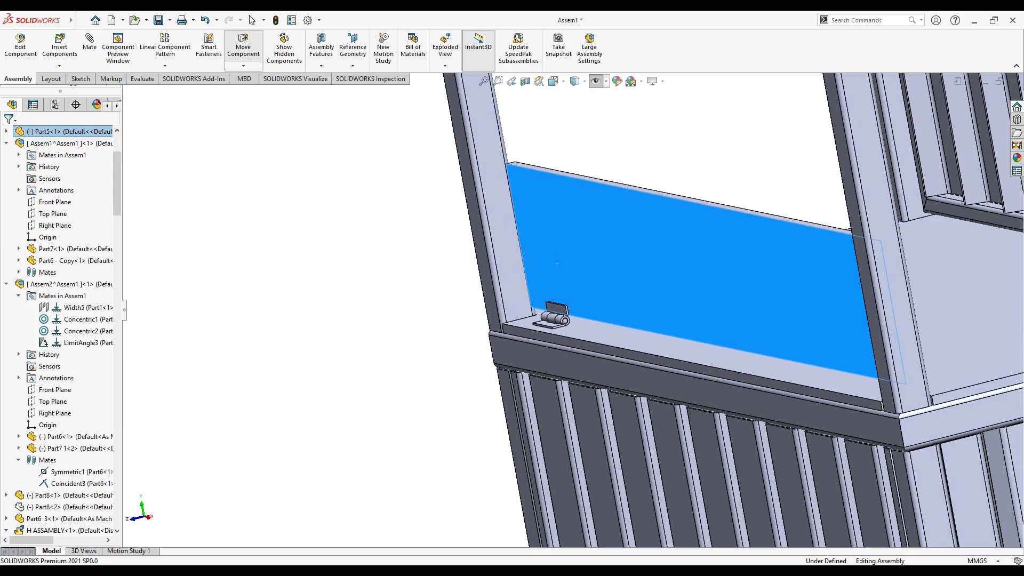
pyautogui.scroll(5, 555, 330)
pyautogui.click(586, 319)
pyautogui.scroll(3, 568, 300)
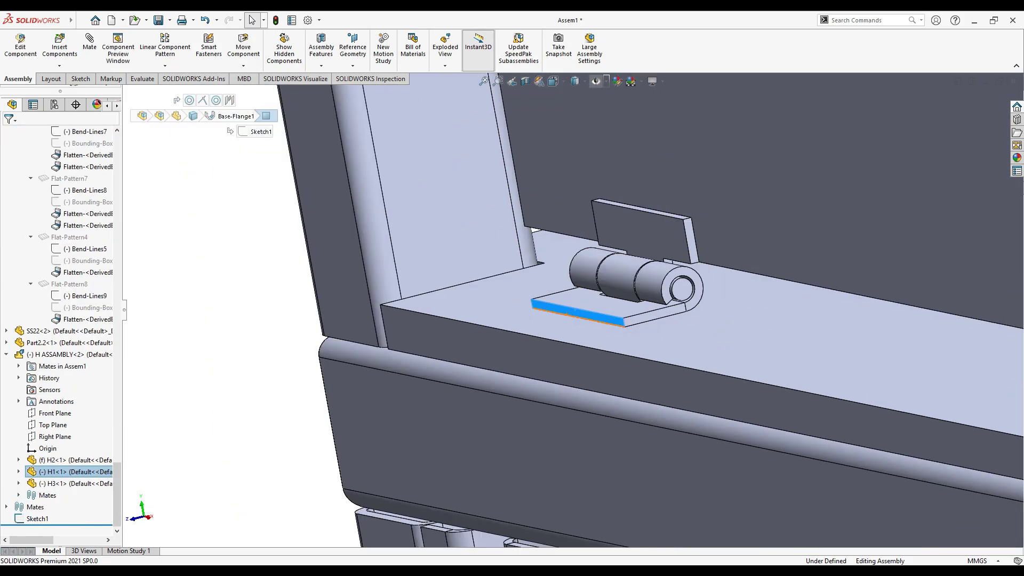
pyautogui.scroll(3, 568, 300)
pyautogui.click(529, 323)
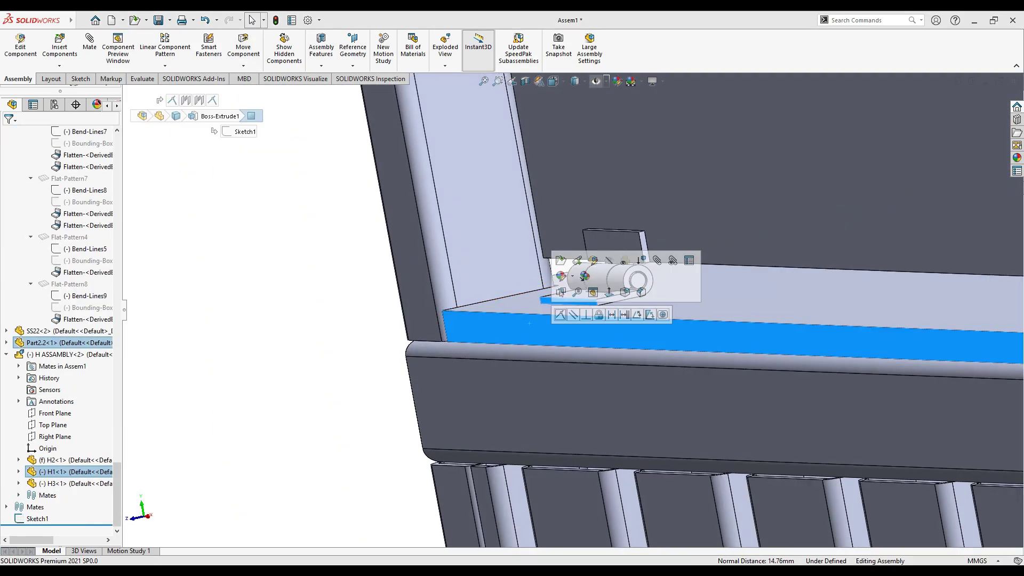
pyautogui.click(611, 315)
pyautogui.write('15')
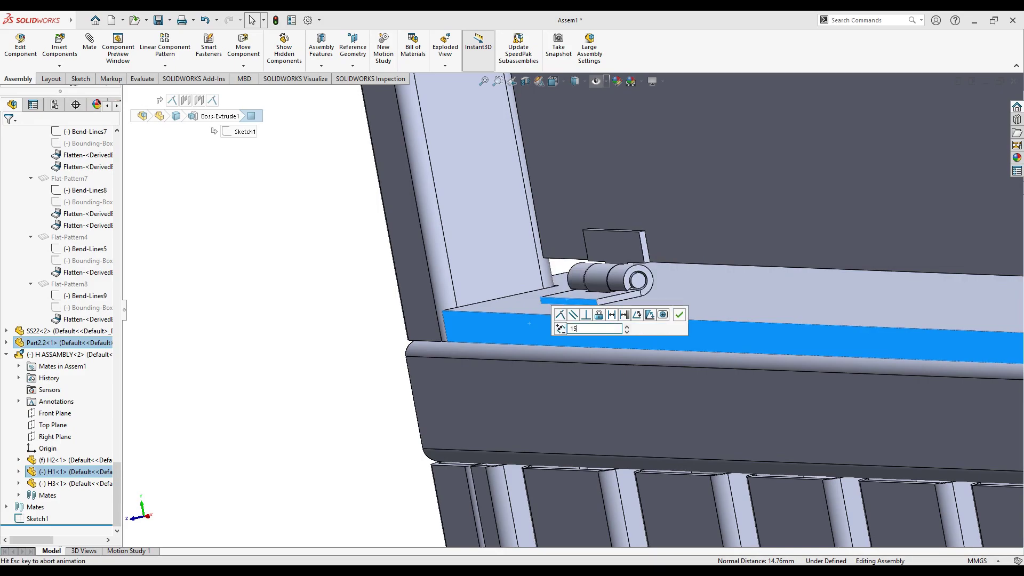
pyautogui.press('Return')
pyautogui.press('Return')
# - Swing the lid down to test the hinge, undo it, and select the upright hinge leaf
pyautogui.click(638, 176)
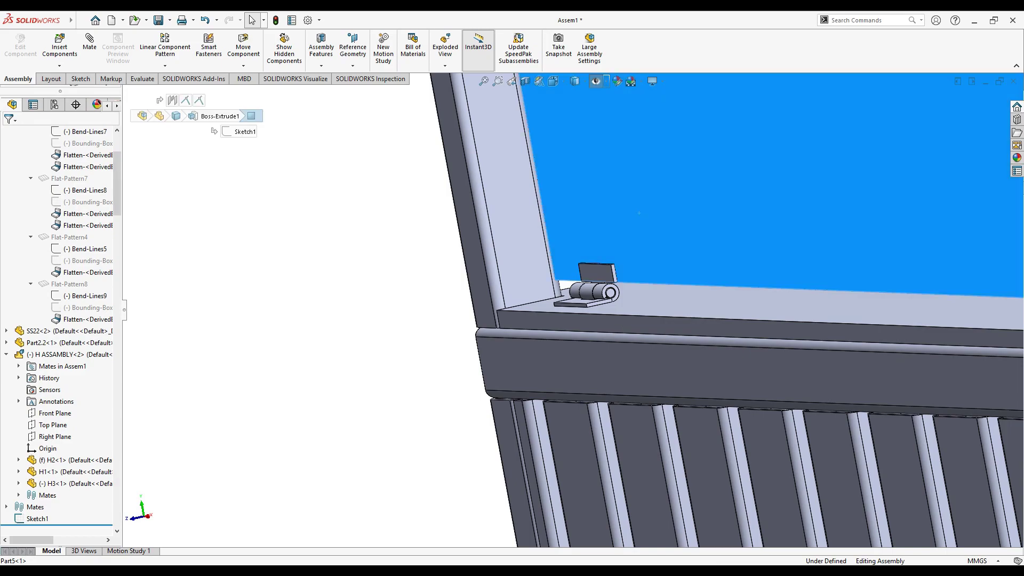
pyautogui.moveTo(638, 176); pyautogui.dragTo(639, 212)
pyautogui.hotkey('ctrl', 'z')
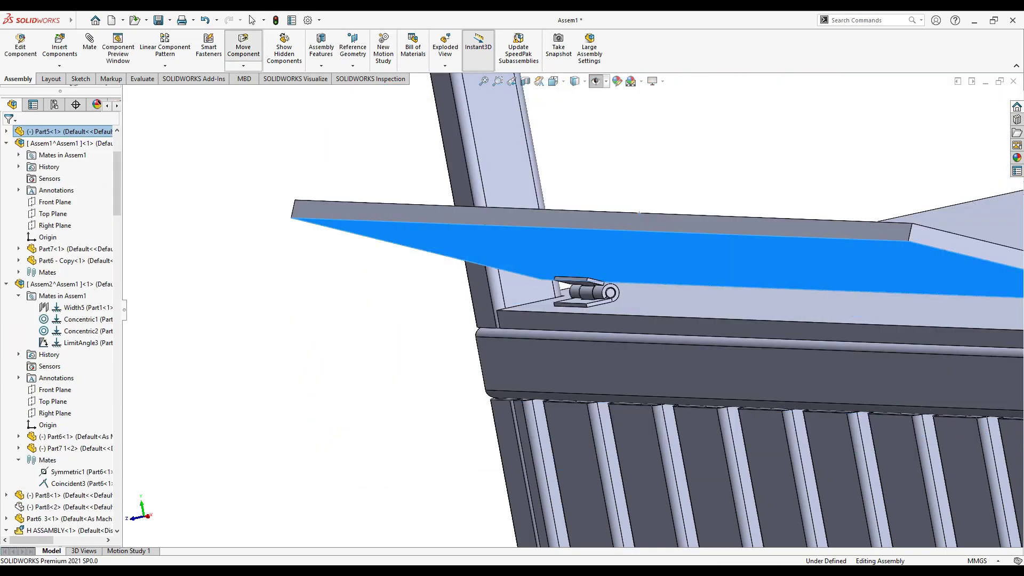
pyautogui.scroll(-5, 607, 256)
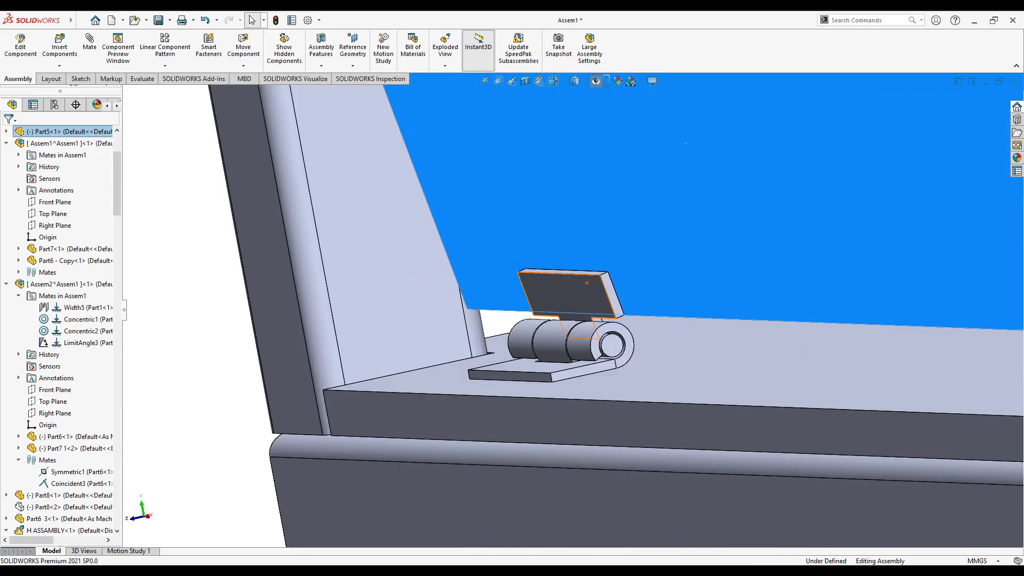
pyautogui.click(585, 296)
pyautogui.moveTo(585, 296); pyautogui.dragTo(591, 288, button='middle')
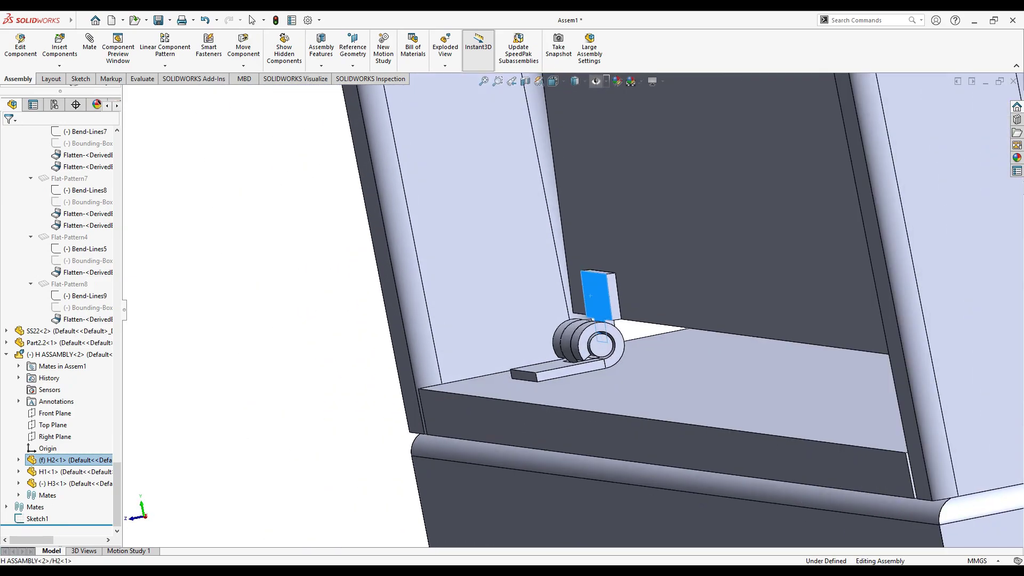
pyautogui.scroll(-3, 594, 279)
# - Add a 0° to 90° limit-angle mate between hinge leaf and frame front face, then test the lid swing
pyautogui.keyDown('ctrl'); pyautogui.click(546, 446); pyautogui.keyUp('ctrl')
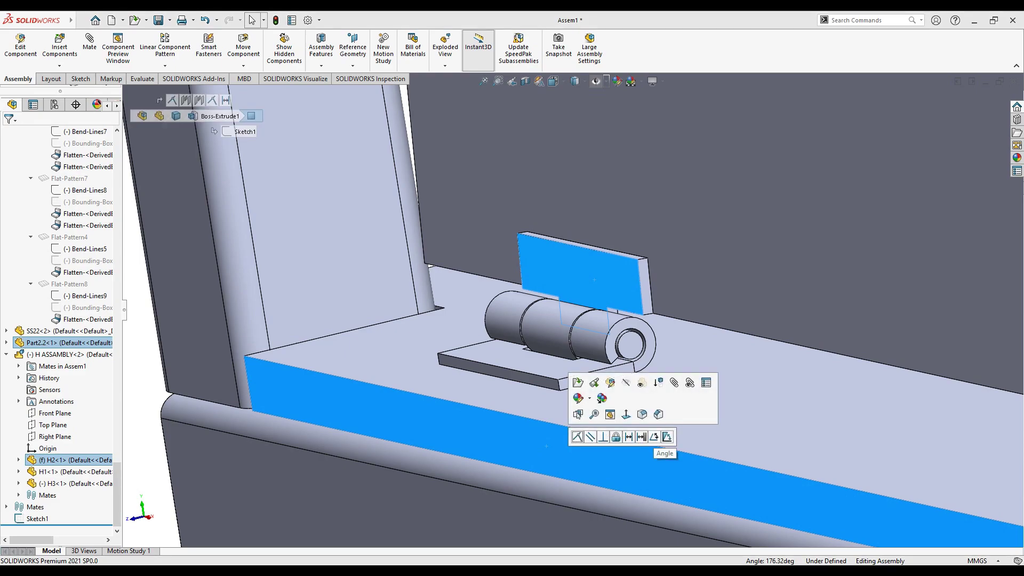
pyautogui.click(666, 436)
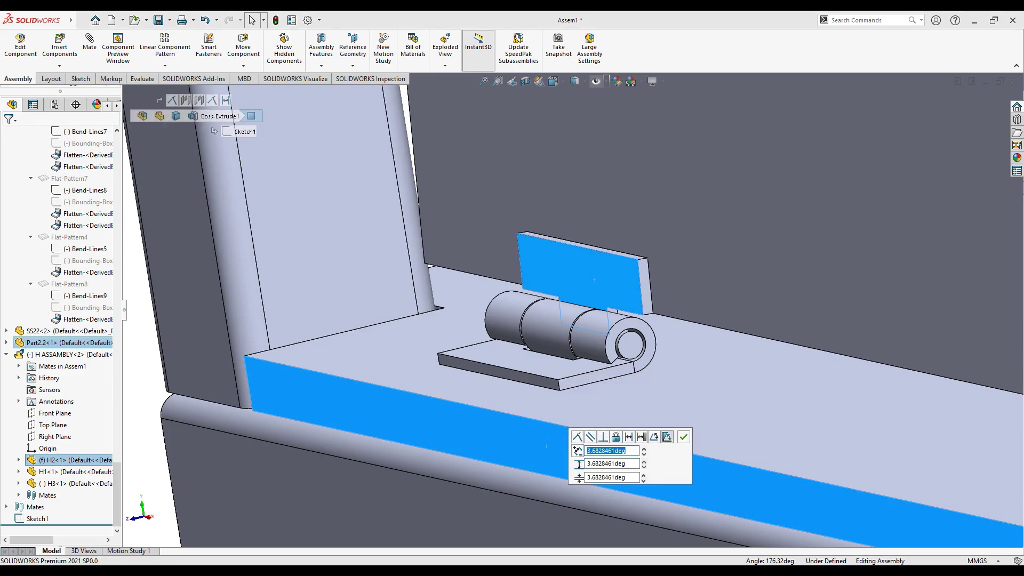
pyautogui.press('Return')
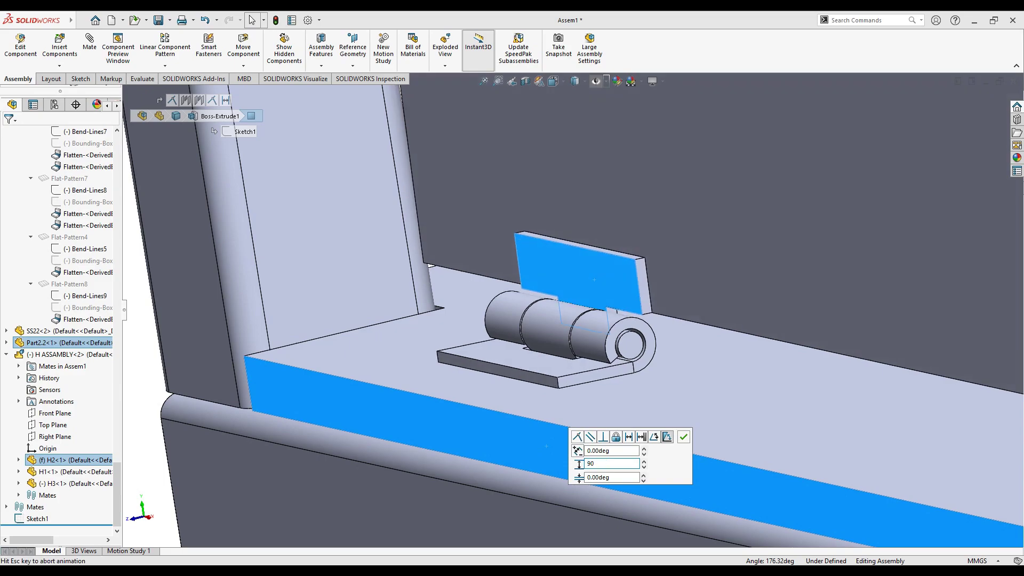
pyautogui.press('Return')
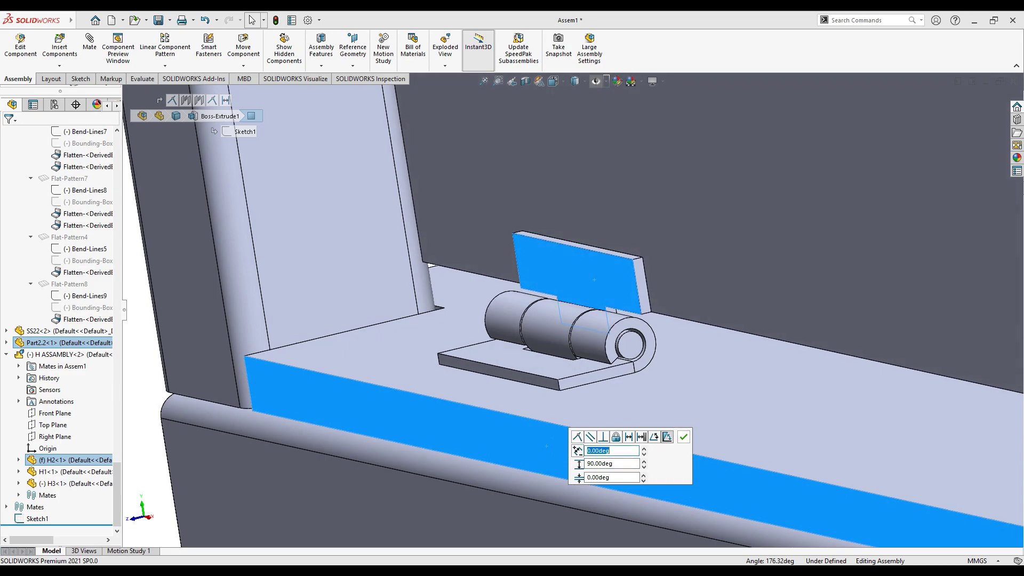
pyautogui.click(683, 437)
pyautogui.click(669, 255)
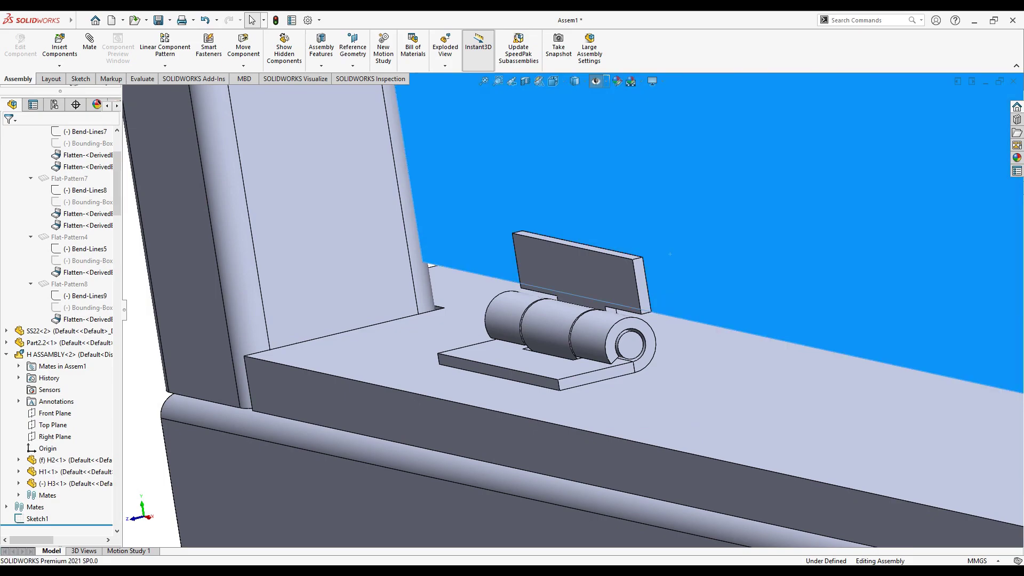
pyautogui.moveTo(670, 254); pyautogui.dragTo(626, 284)
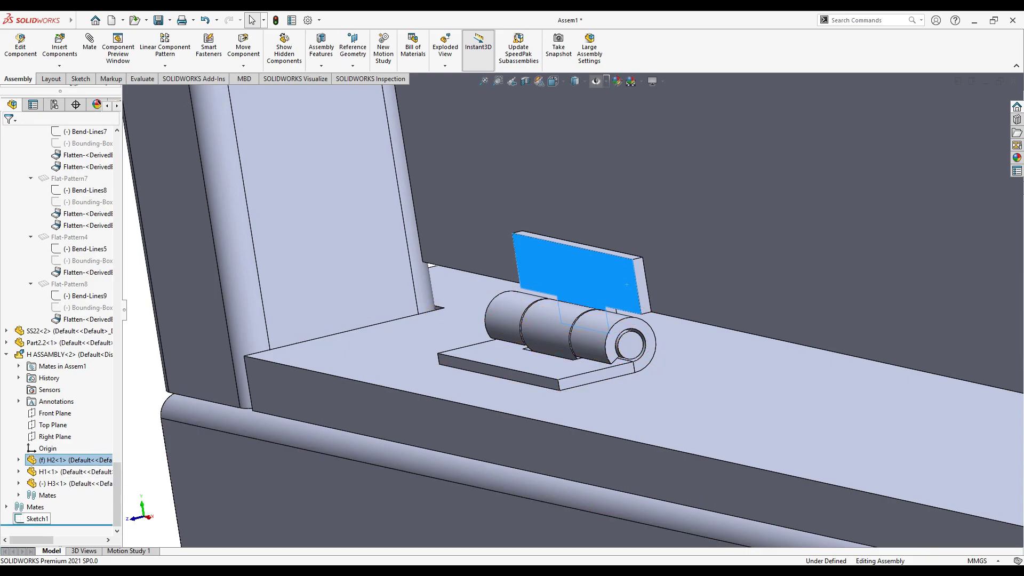
pyautogui.rightClick(58, 506)
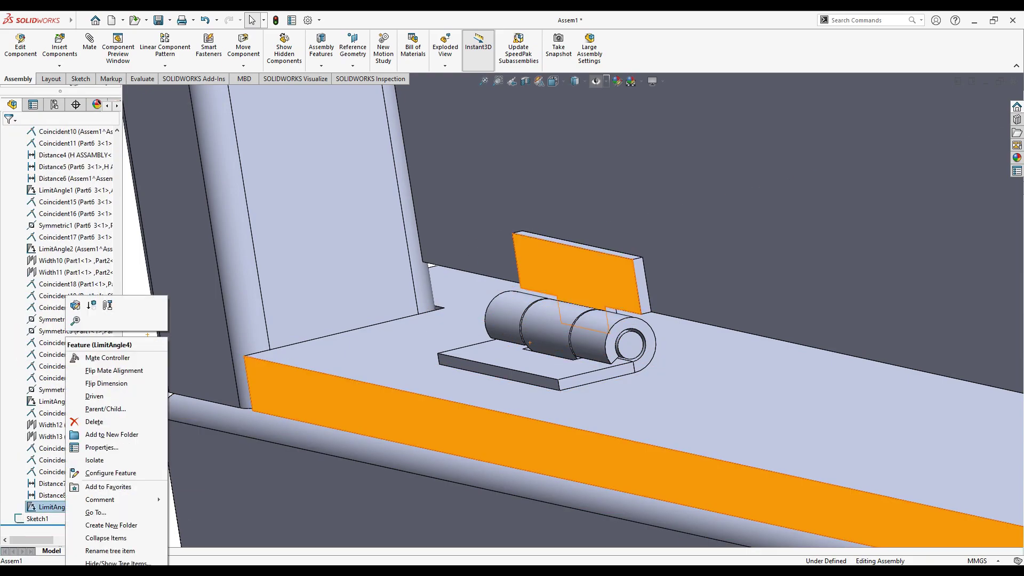
pyautogui.click(93, 396)
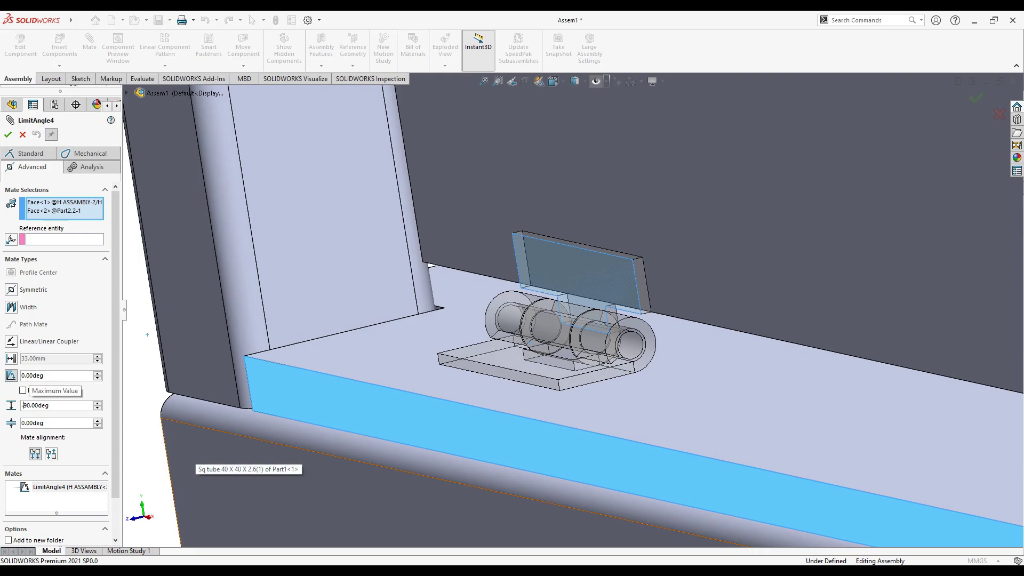
pyautogui.press('Return')
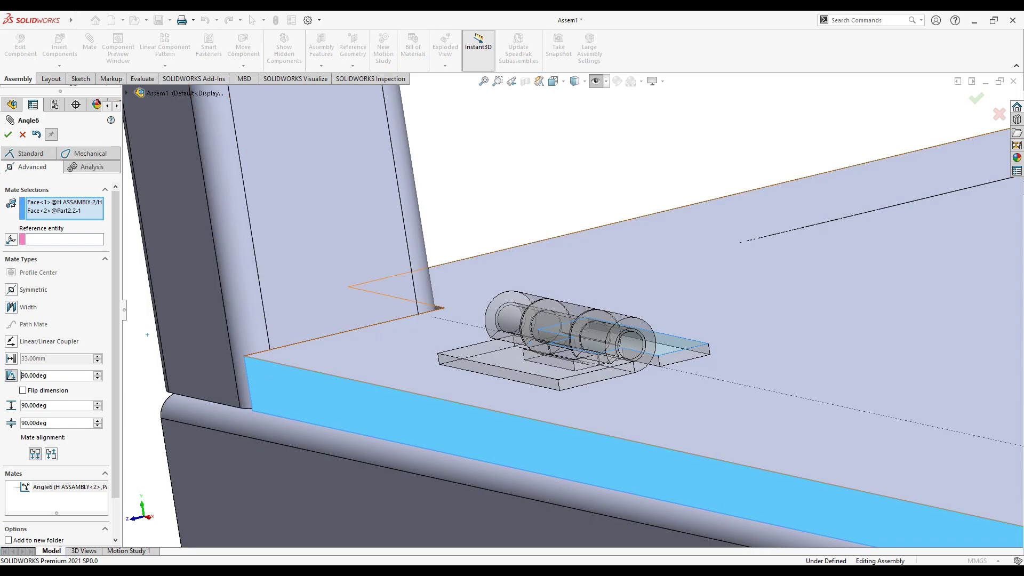
pyautogui.press('Return')
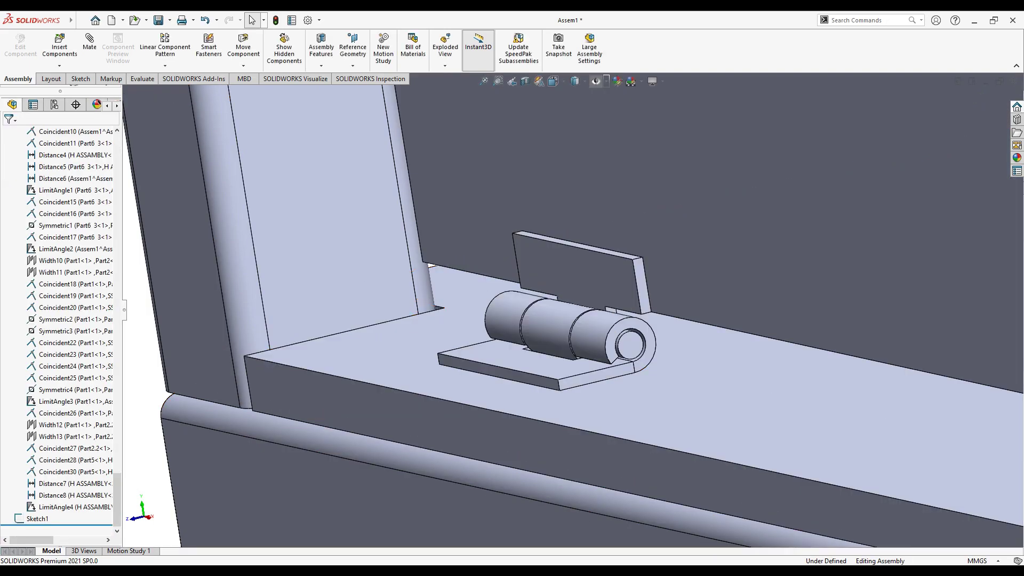
pyautogui.click(70, 506)
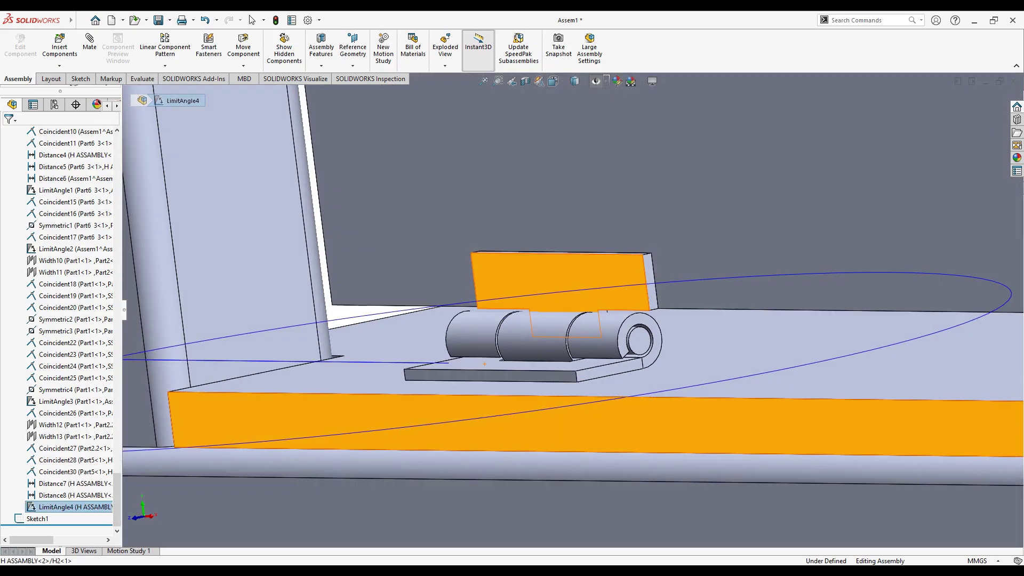
# - Swing the lid flat open to test the angle limit, then undo it
pyautogui.scroll(5, 571, 315)
pyautogui.scroll(-5, 590, 304)
pyautogui.moveTo(597, 308); pyautogui.dragTo(530, 281)
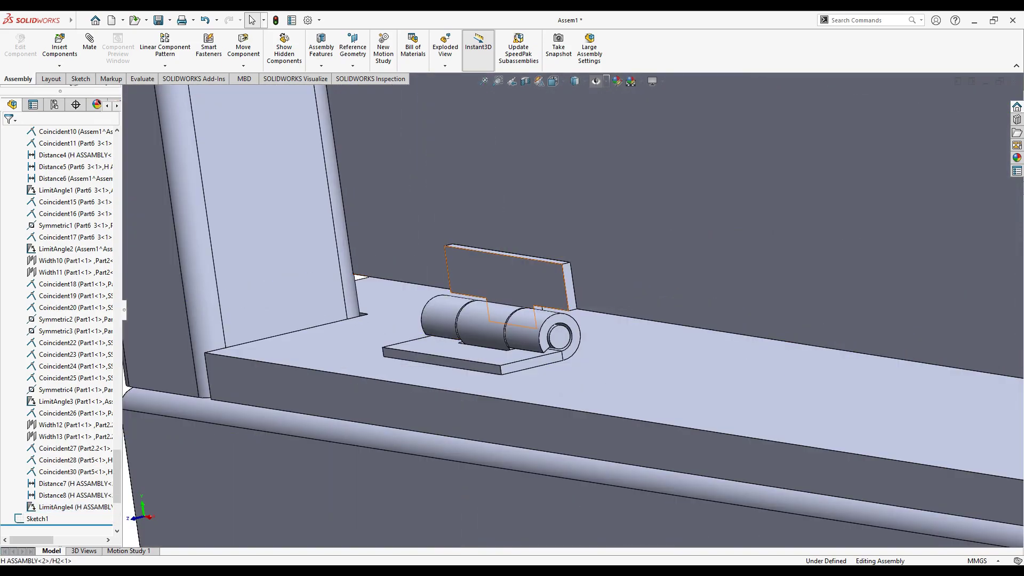
pyautogui.hotkey('ctrl', 'z')
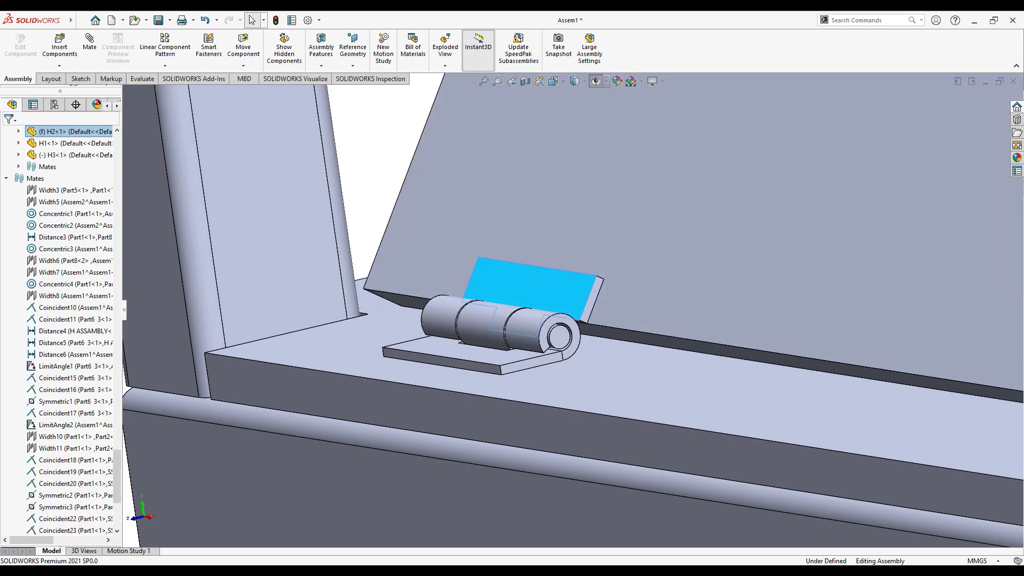
pyautogui.scroll(-5, 58, 480)
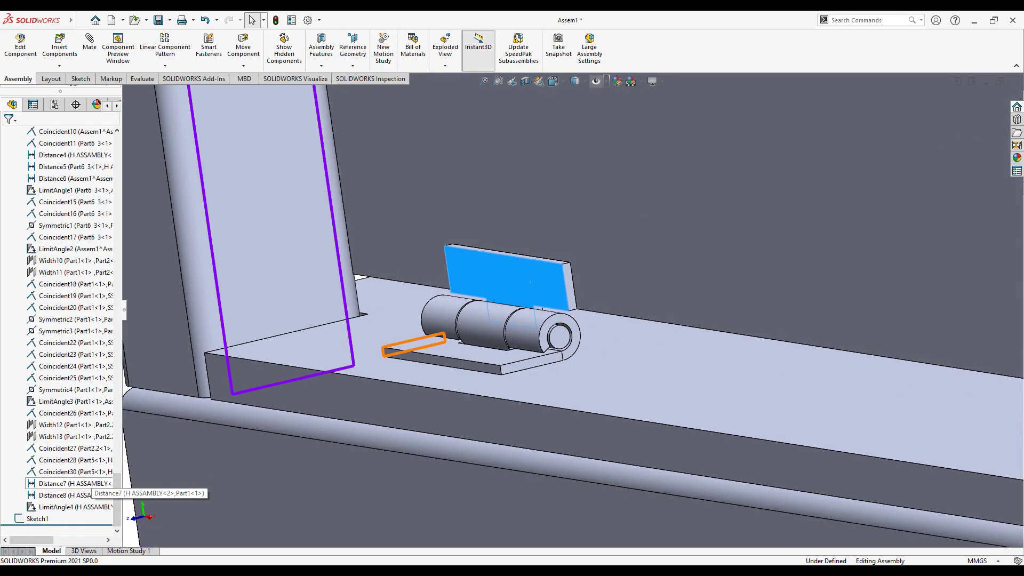
# - Edit LimitAngle4 to use the frame's top face instead of its front face
pyautogui.click(48, 506)
pyautogui.rightClick(48, 507)
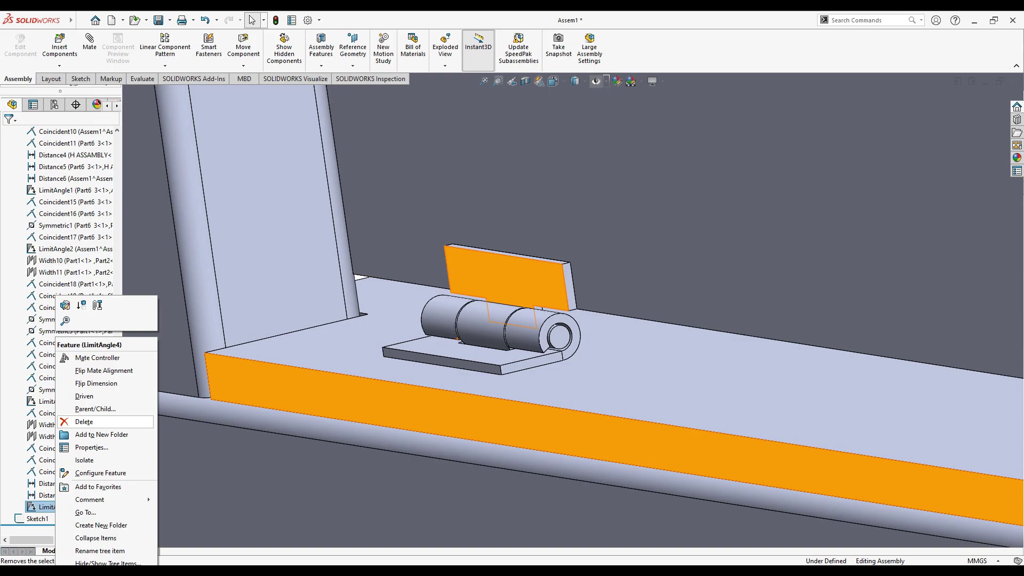
pyautogui.click(65, 309)
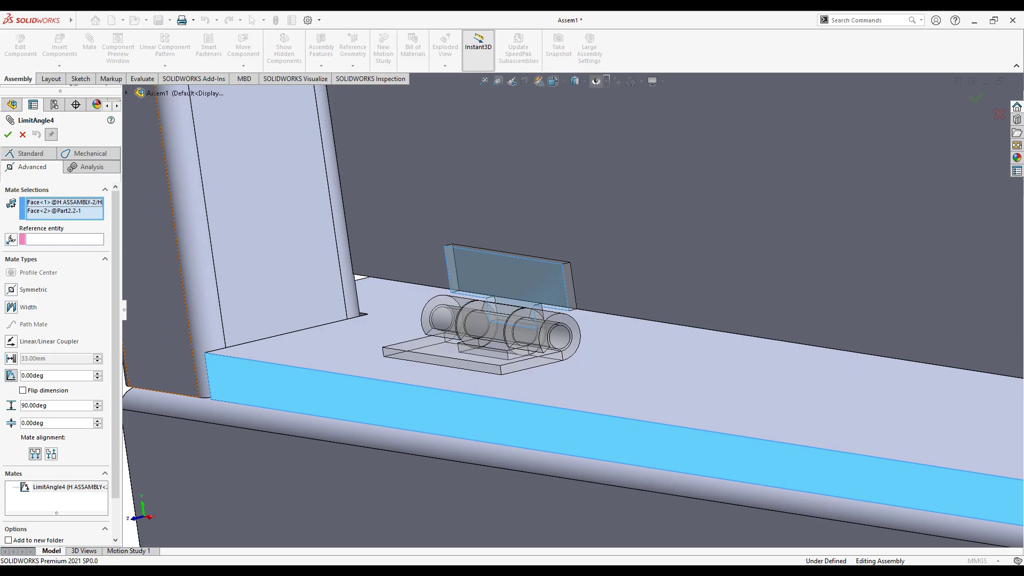
pyautogui.rightClick(42, 210)
pyautogui.click(70, 230)
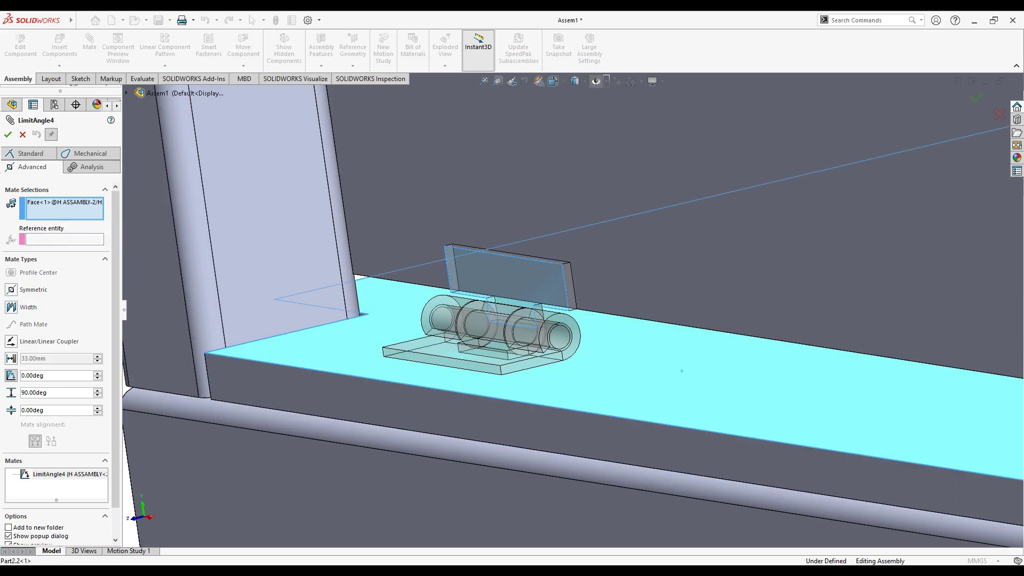
pyautogui.click(192, 235)
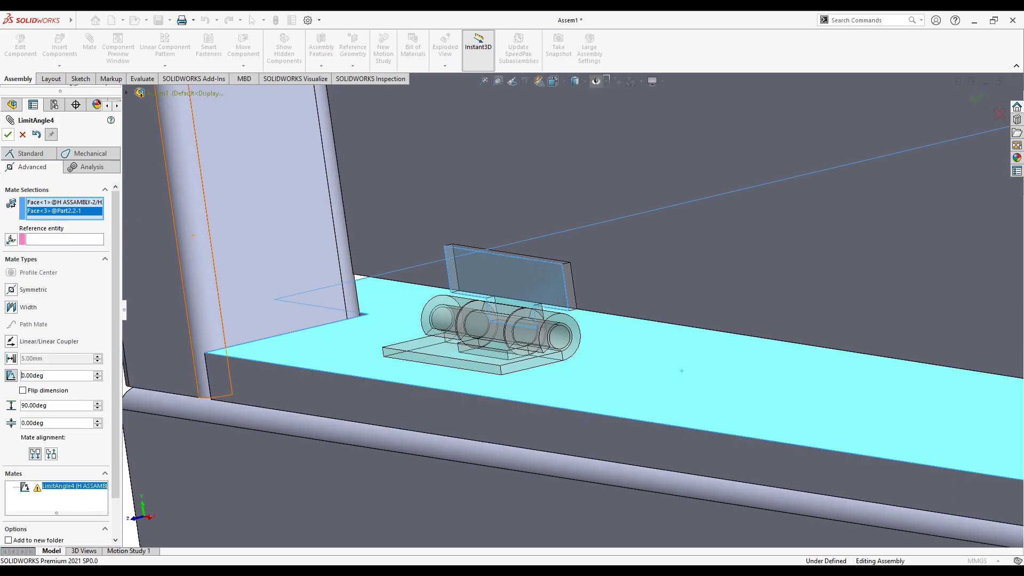
pyautogui.press('Return')
pyautogui.press('Return')
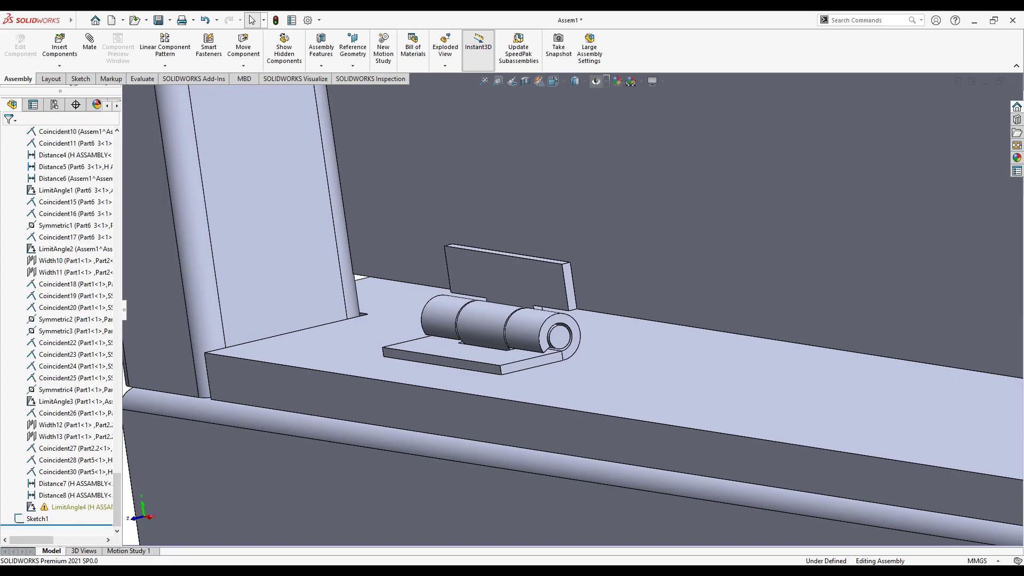
# - Check why LimitAngle4 over-defines the assembly and reopen the mate for editing
pyautogui.click(494, 265)
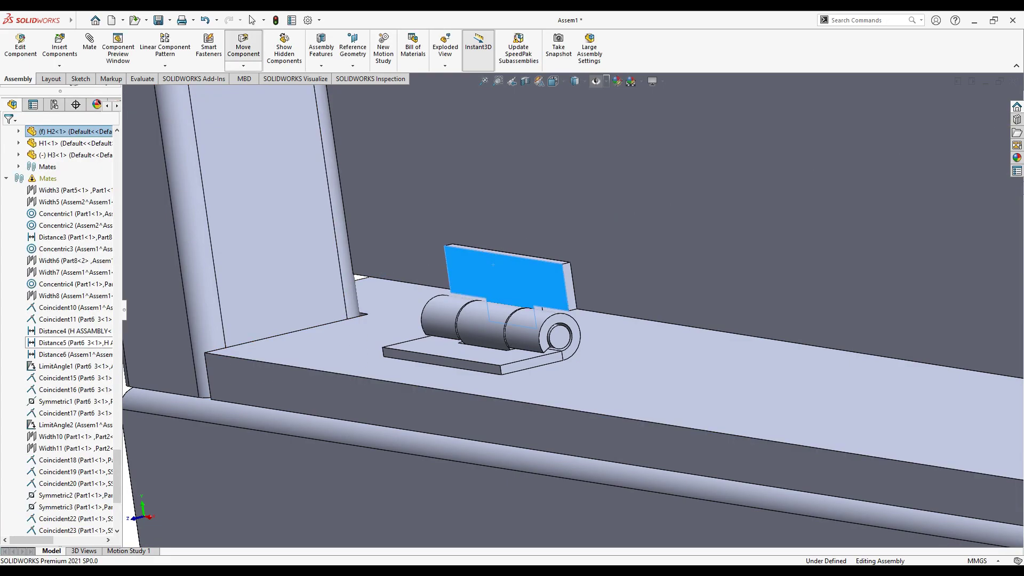
pyautogui.scroll(-5, 58, 373)
pyautogui.rightClick(54, 506)
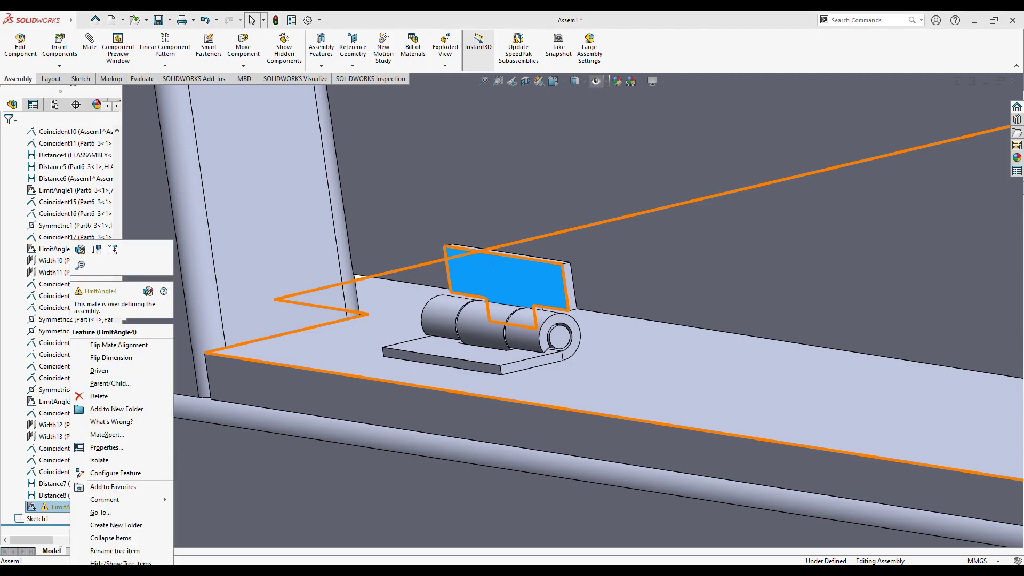
pyautogui.scroll(3, 554, 320)
pyautogui.moveTo(533, 320); pyautogui.dragTo(554, 320, button='middle')
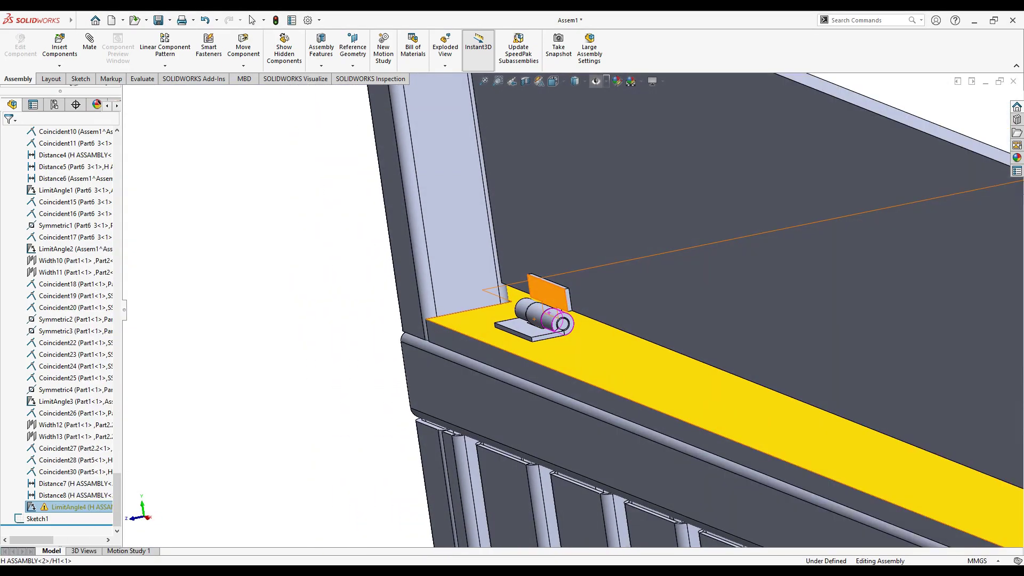
pyautogui.scroll(-2, 555, 320)
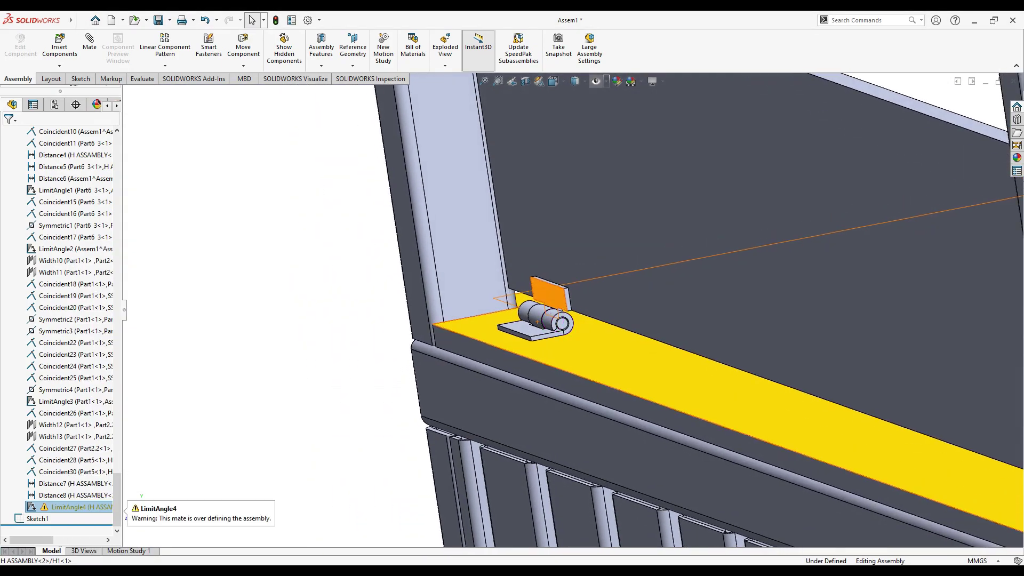
pyautogui.rightClick(96, 507)
pyautogui.press('Escape')
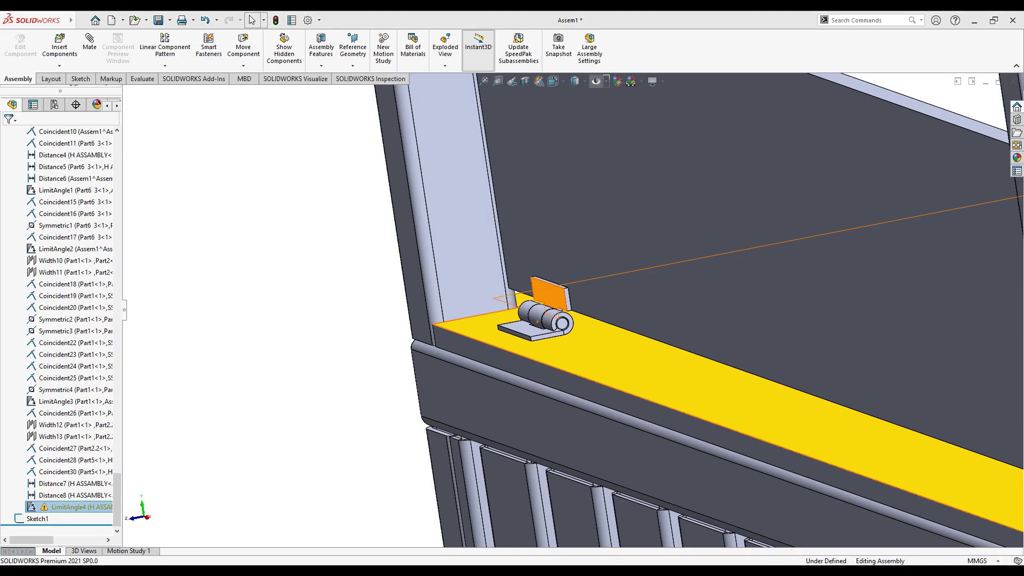
pyautogui.click(69, 506)
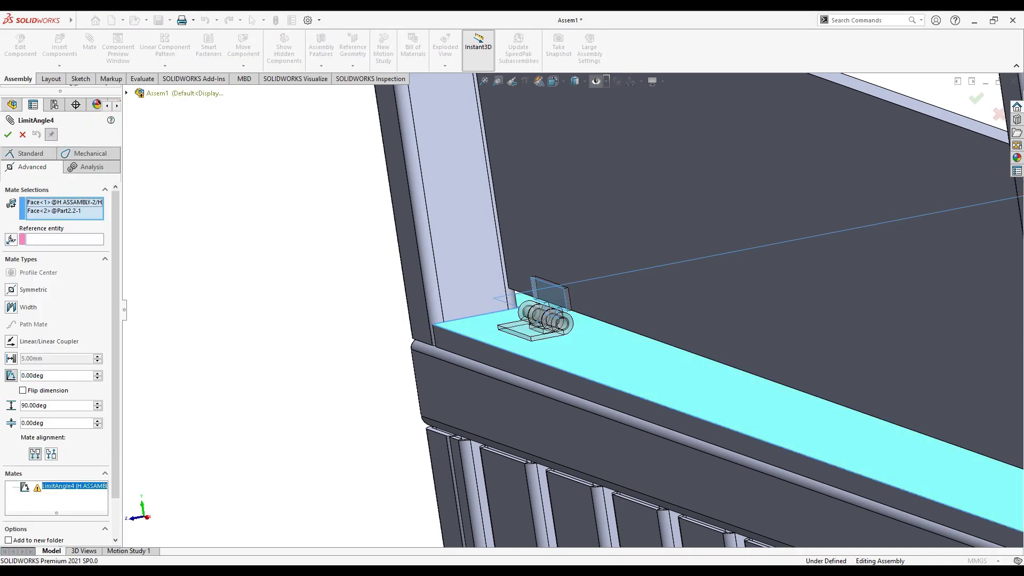
# - Replace LimitAngle4's faces with the counter flap face and the counter top face
pyautogui.rightClick(74, 209)
pyautogui.click(93, 219)
pyautogui.scroll(-2, 605, 291)
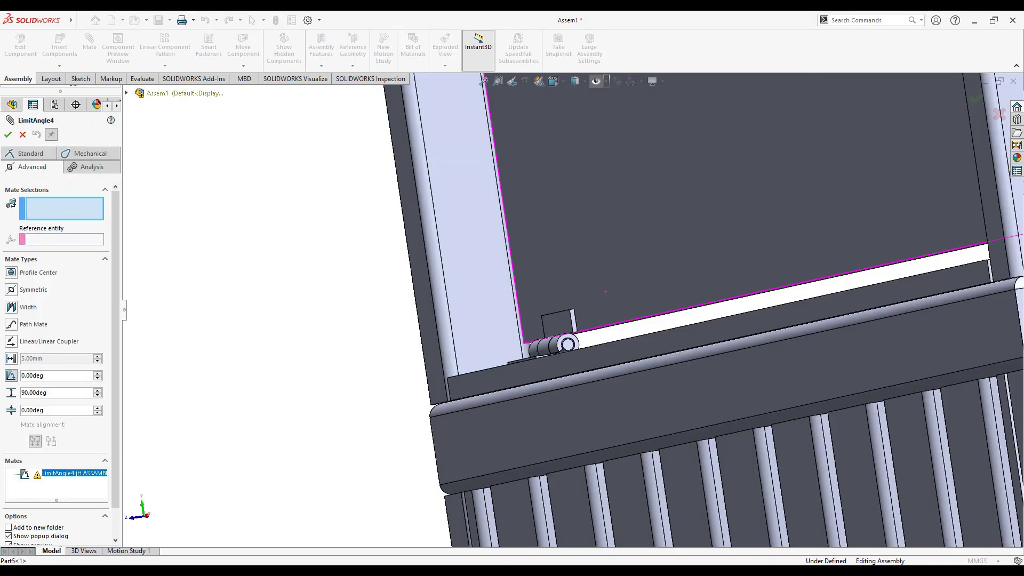
pyautogui.scroll(-3, 605, 291)
pyautogui.scroll(2, 605, 291)
pyautogui.click(605, 291)
pyautogui.scroll(3, 606, 291)
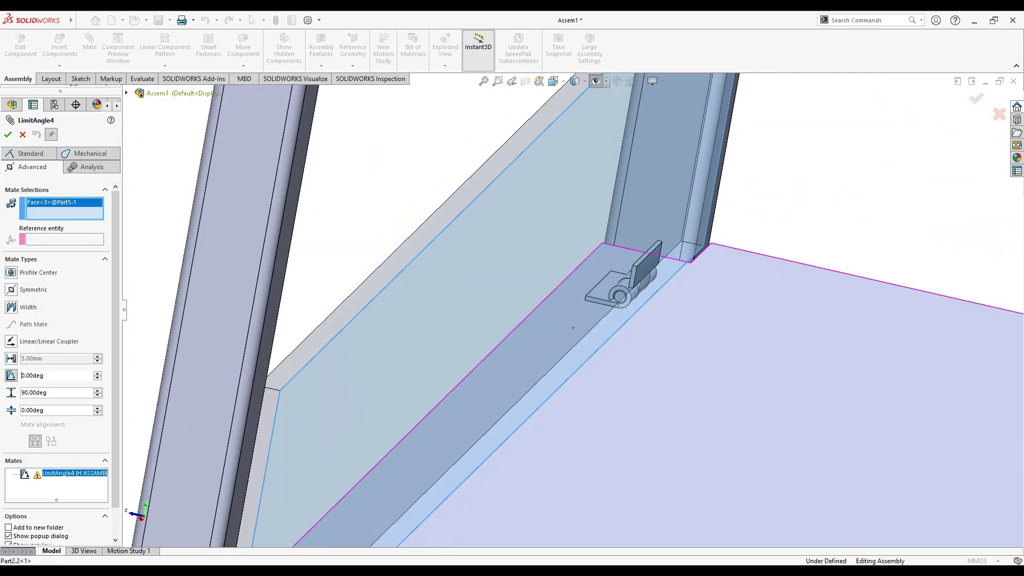
pyautogui.scroll(1, 606, 291)
pyautogui.click(596, 367)
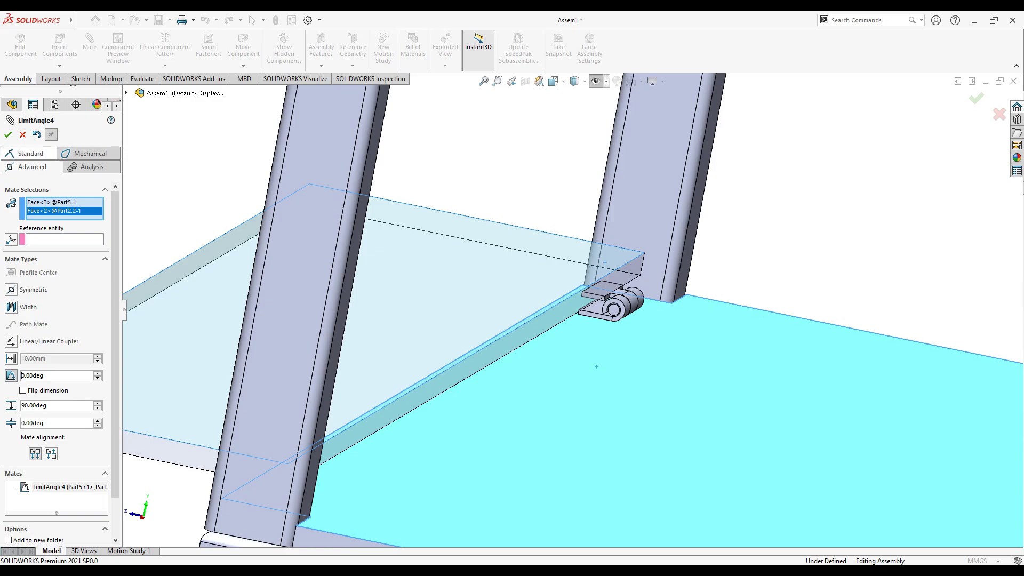
pyautogui.press('Return')
# - Swing the counter flap down flat and close the mate editing
pyautogui.scroll(2, 613, 304)
pyautogui.scroll(2, 613, 304)
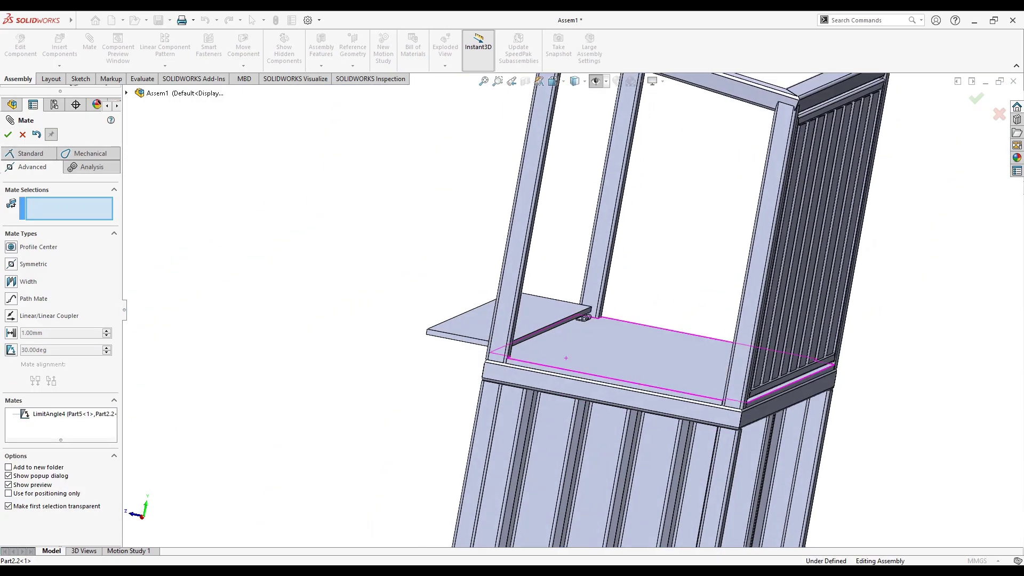
pyautogui.scroll(-4, 613, 304)
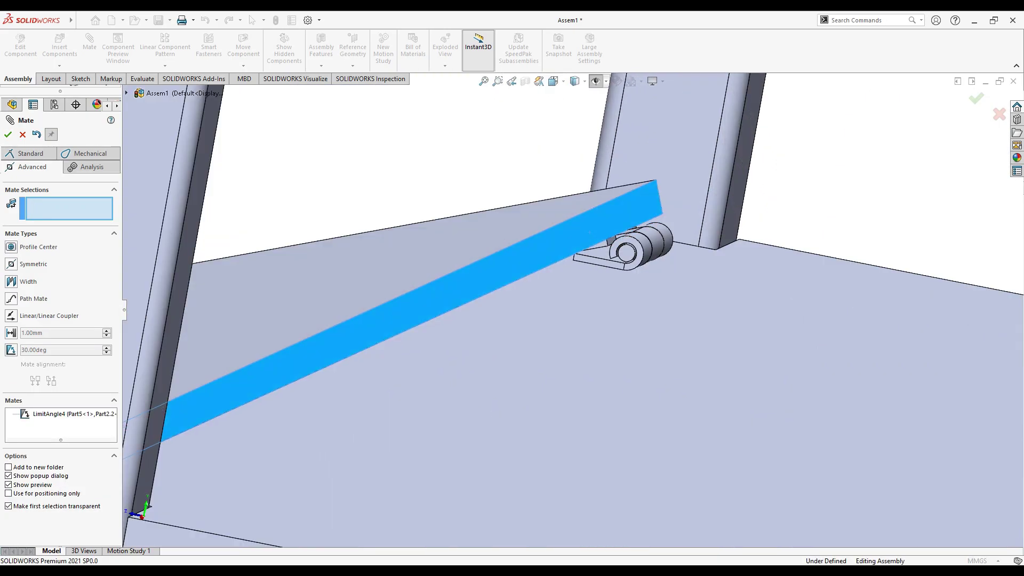
pyautogui.moveTo(589, 232); pyautogui.dragTo(590, 233)
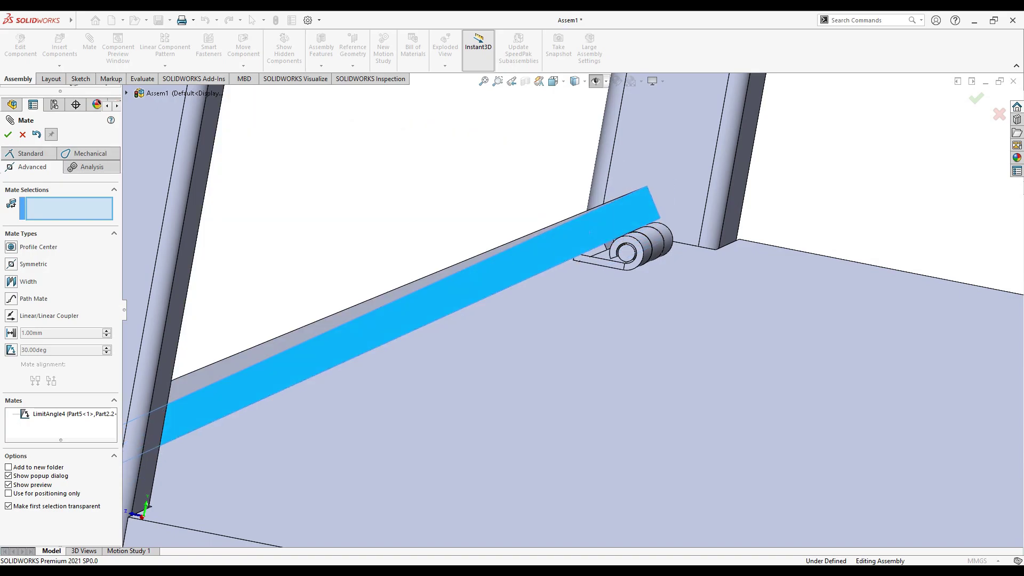
pyautogui.scroll(3, 589, 231)
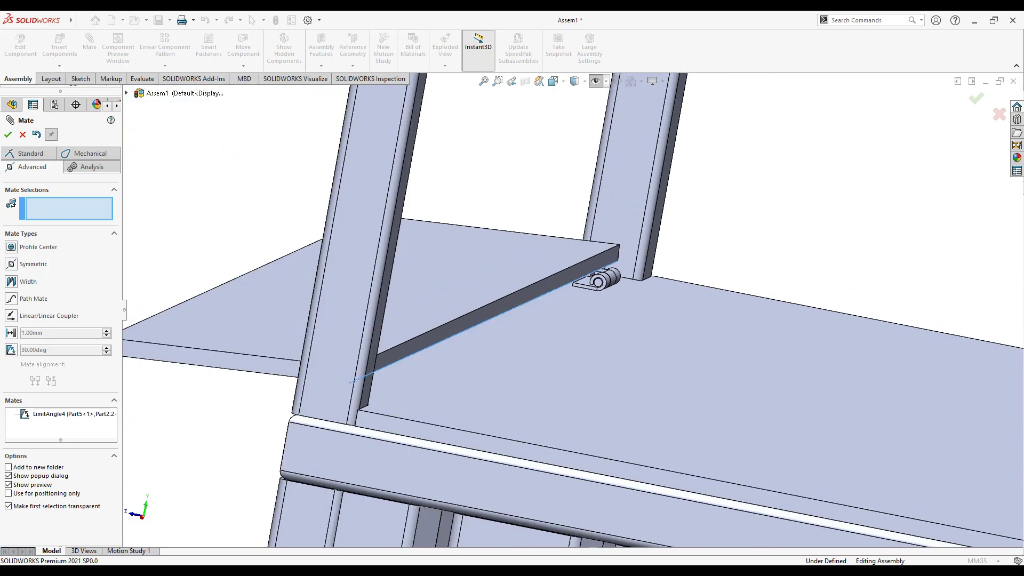
pyautogui.moveTo(593, 275)
pyautogui.mouseDown(button='middle')
pyautogui.moveTo(556, 325)
pyautogui.moveTo(550, 366)
pyautogui.mouseUp(button='middle')
pyautogui.press('Escape')
pyautogui.scroll(5, 556, 325)
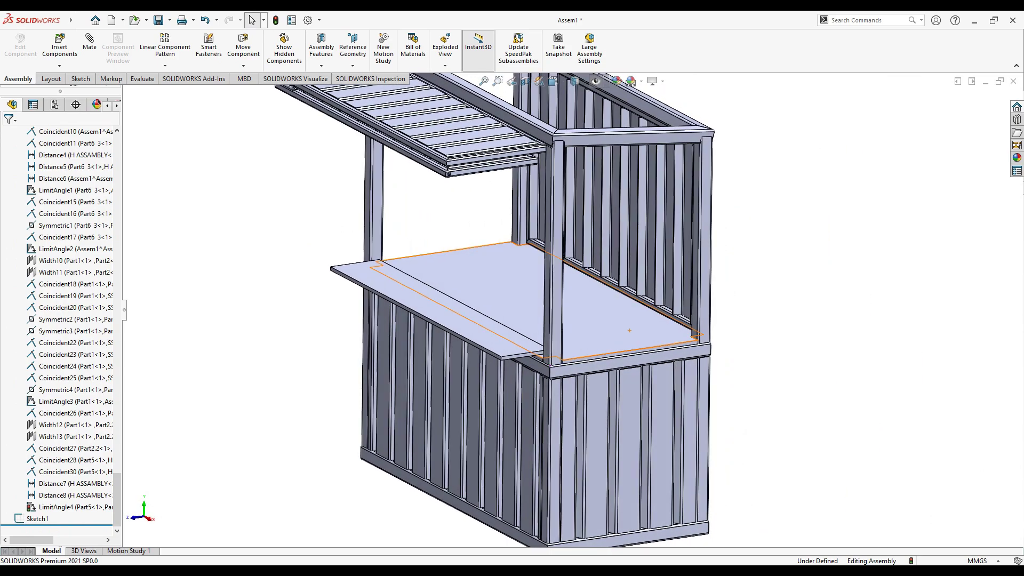
# - Reopen LimitAngle4 and delete the counter top face from its mate selections
pyautogui.scroll(-2, 565, 346)
pyautogui.scroll(-2, 441, 275)
pyautogui.moveTo(441, 275); pyautogui.dragTo(443, 246, button='middle')
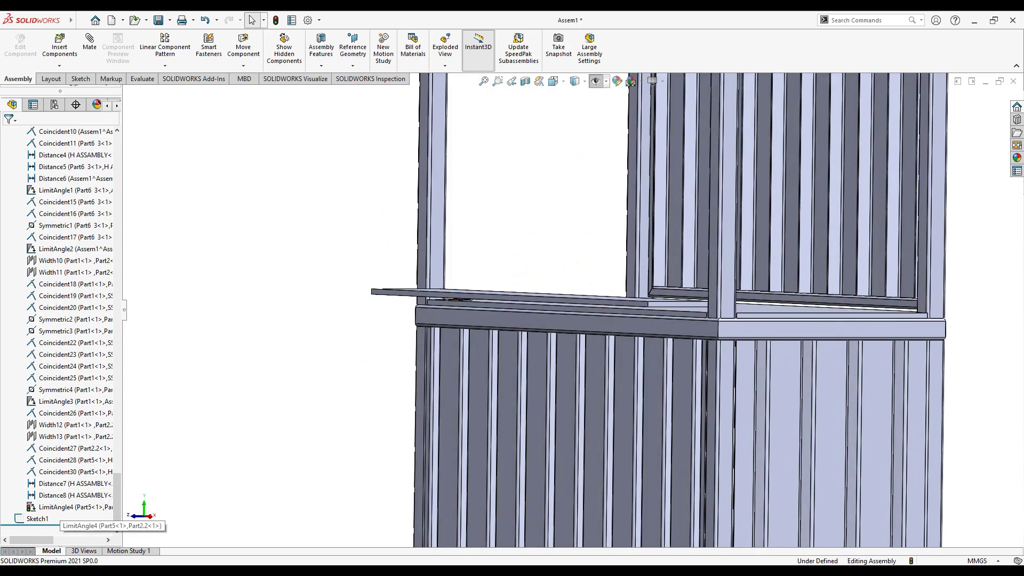
pyautogui.click(74, 506)
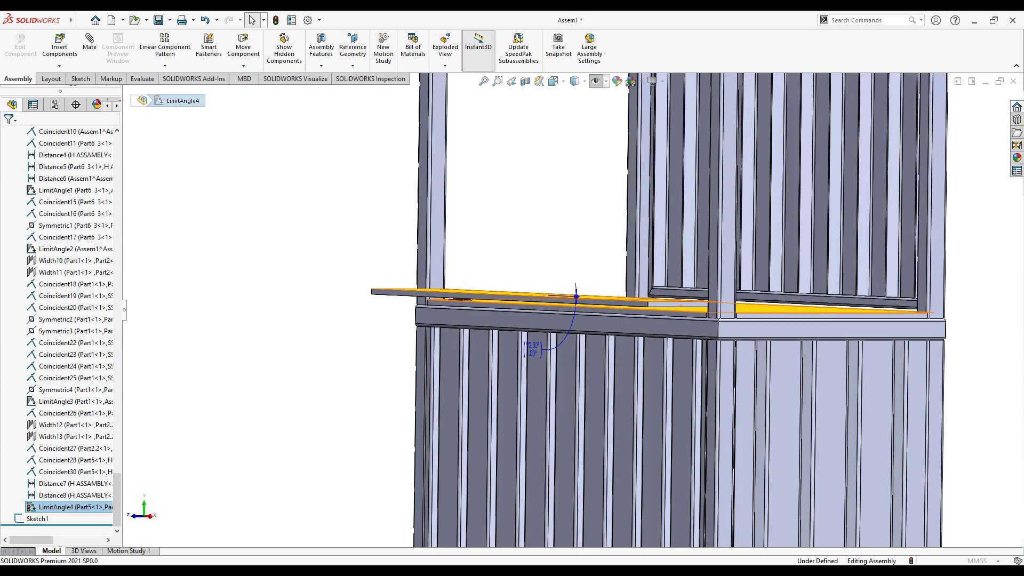
pyautogui.doubleClick(75, 507)
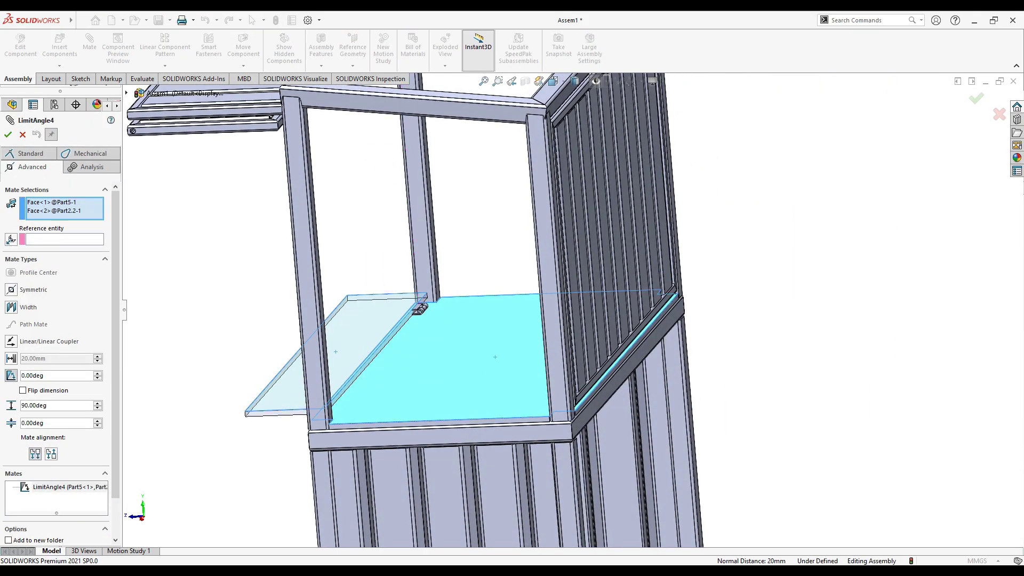
pyautogui.rightClick(72, 211)
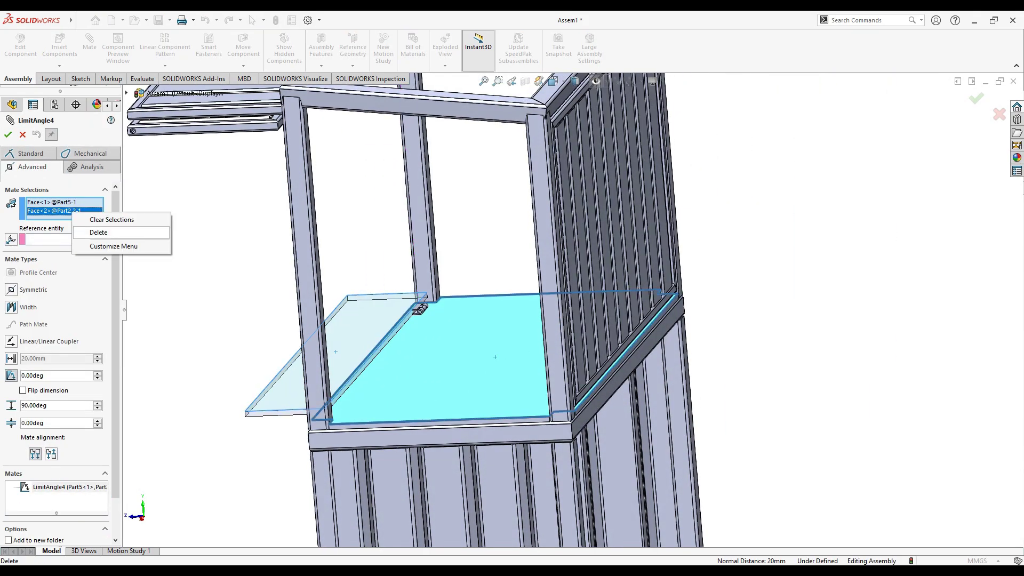
pyautogui.click(99, 232)
# - Use the square tube post face as LimitAngle4's reference, then swing the flap up
pyautogui.scroll(-5, 334, 297)
pyautogui.scroll(-3, 334, 297)
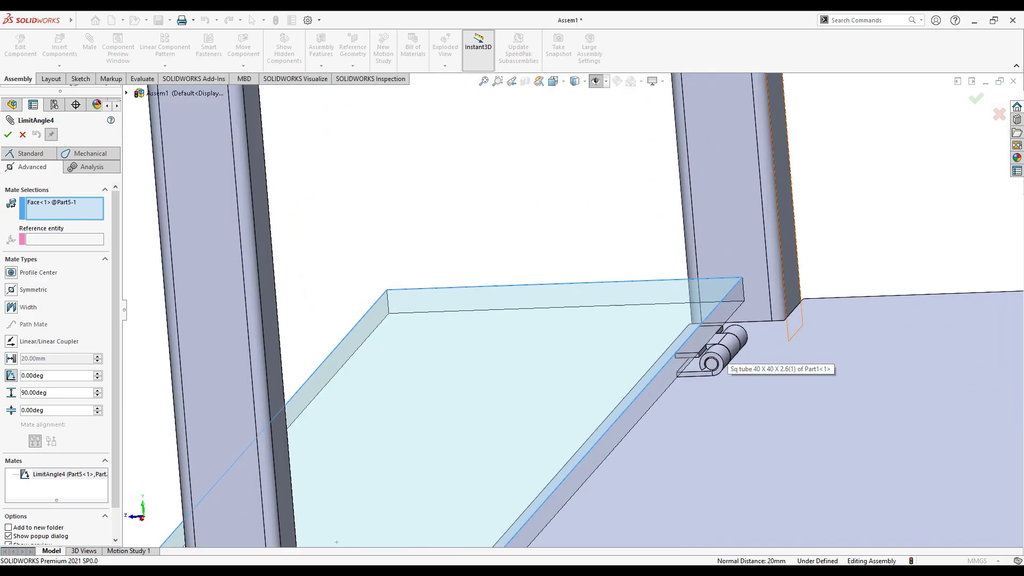
pyautogui.click(788, 265)
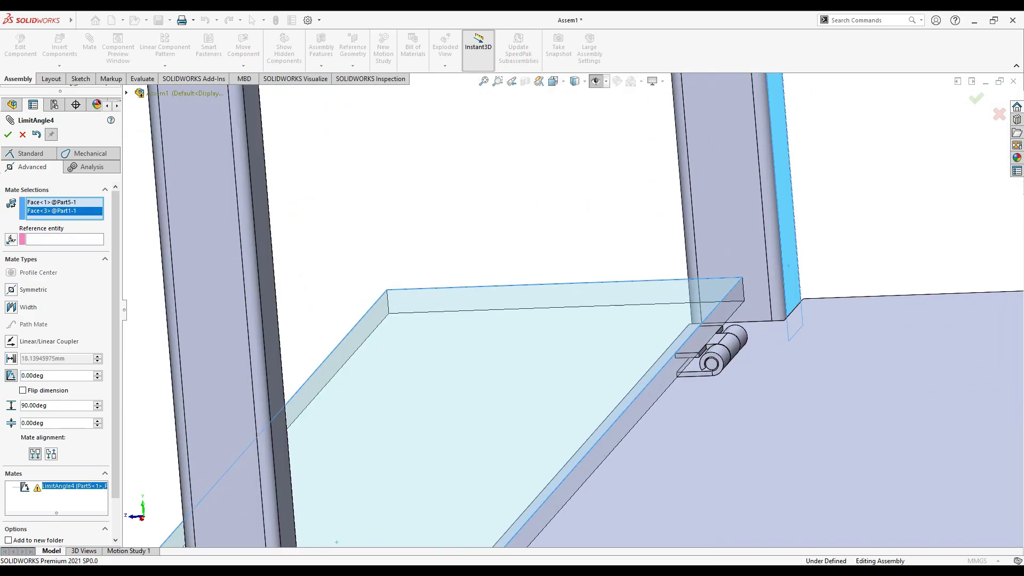
pyautogui.press('Return')
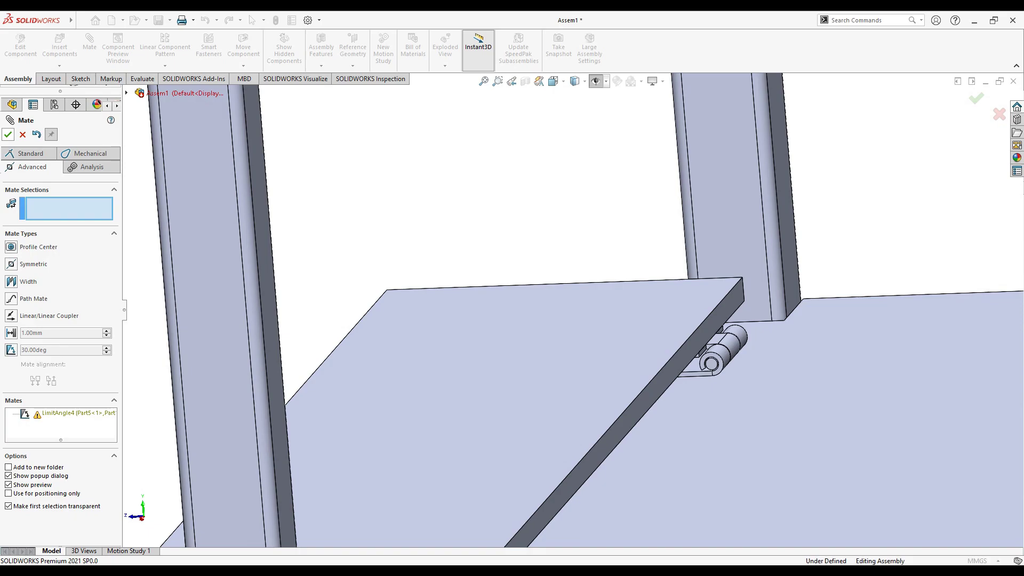
pyautogui.press('Escape')
pyautogui.moveTo(533, 400); pyautogui.dragTo(569, 316)
pyautogui.scroll(3, 563, 329)
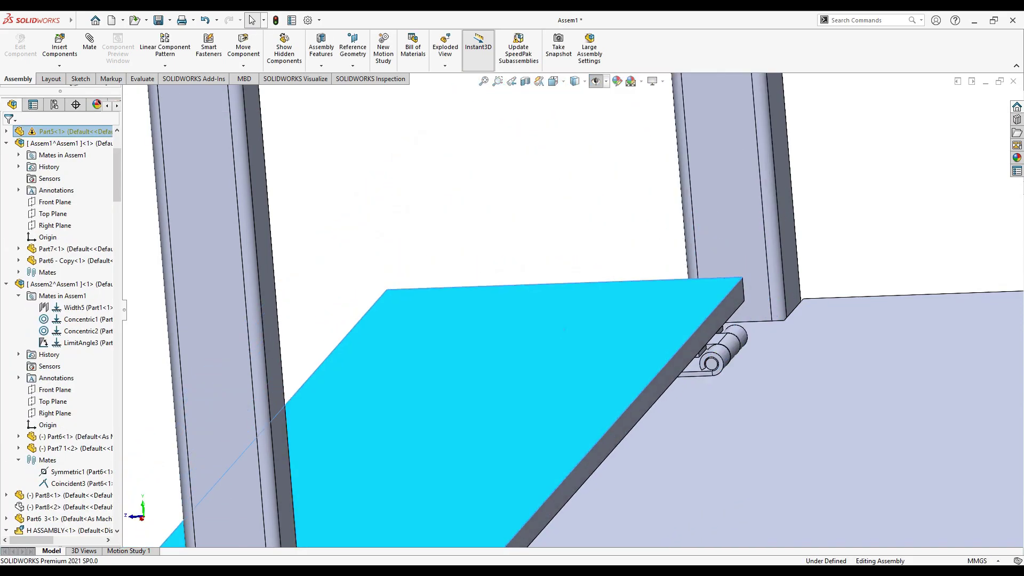
# - Change the counter flap's width dimension from 150 mm to 200 mm
pyautogui.scroll(-2, 568, 316)
pyautogui.scroll(5, 568, 317)
pyautogui.scroll(-5, 568, 317)
pyautogui.scroll(-3, 569, 316)
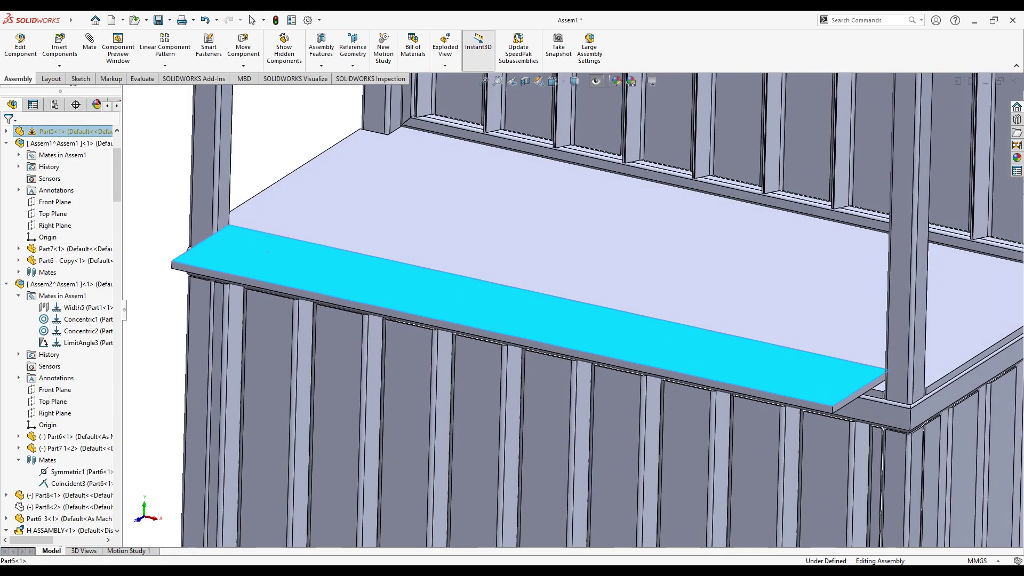
pyautogui.doubleClick(568, 316)
pyautogui.scroll(3, 568, 316)
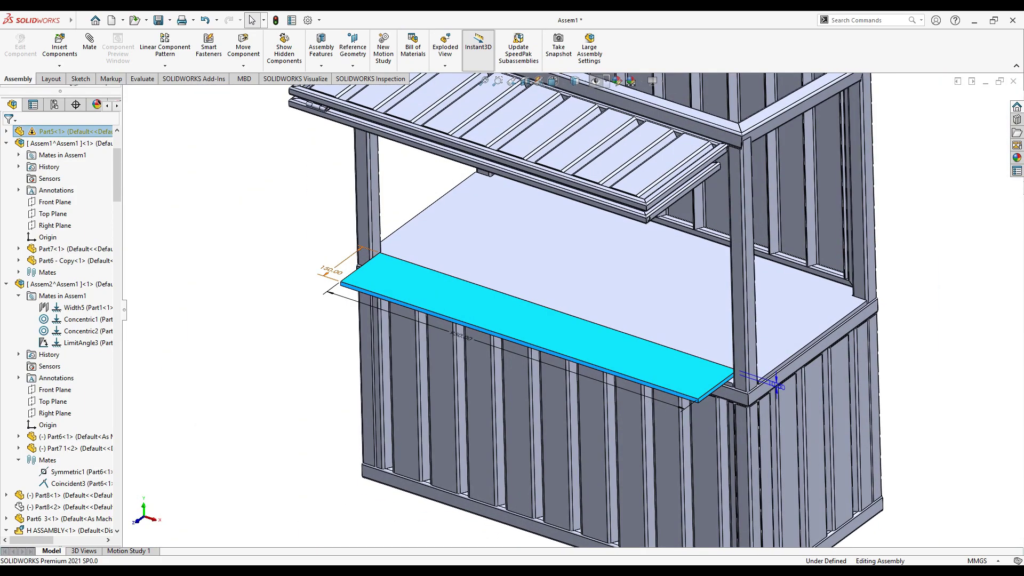
pyautogui.doubleClick(347, 258)
pyautogui.write('200')
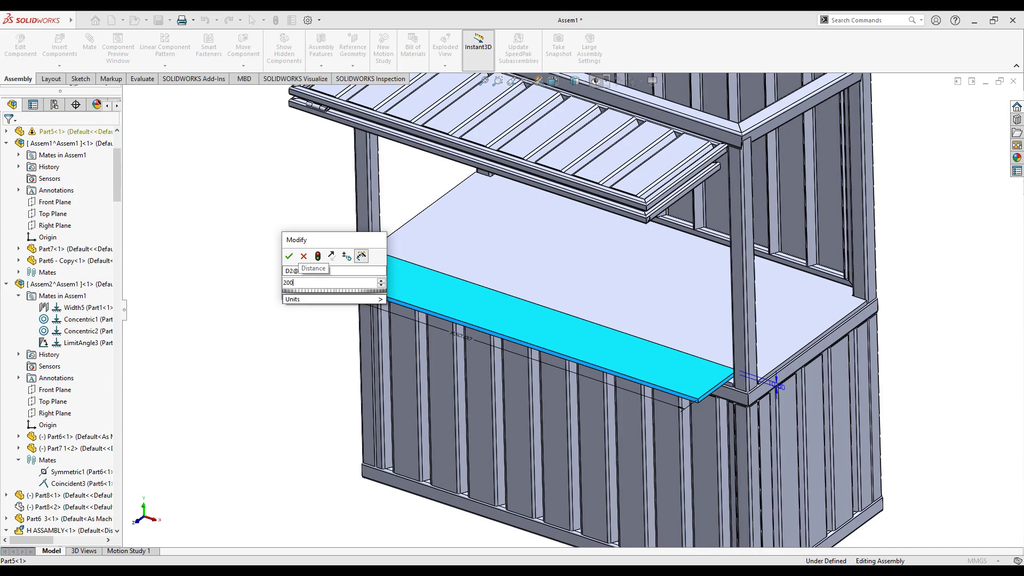
pyautogui.press('Return')
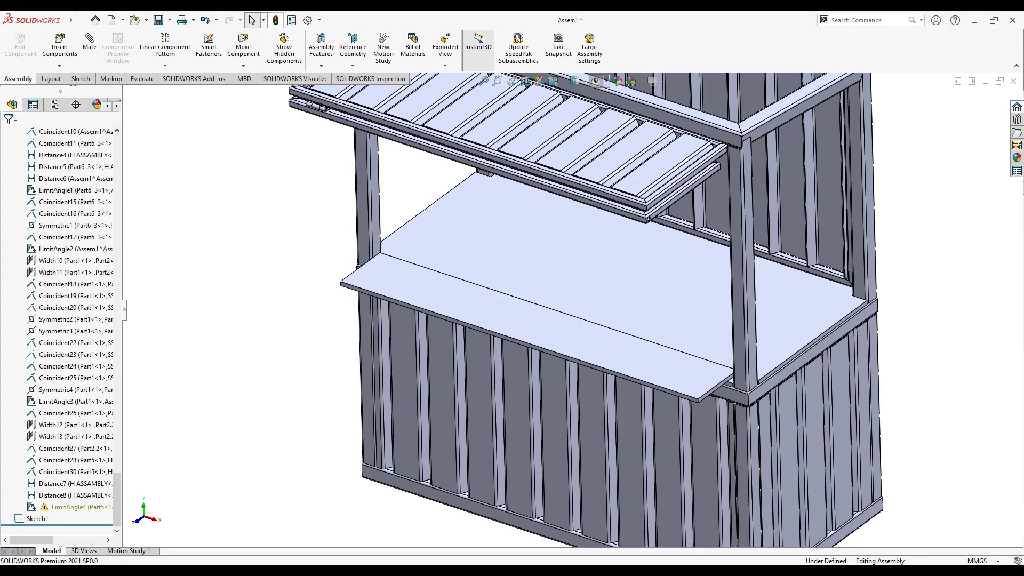
# - Fold the widened counter flap upright about its hinge at the counter edge
pyautogui.click(533, 330)
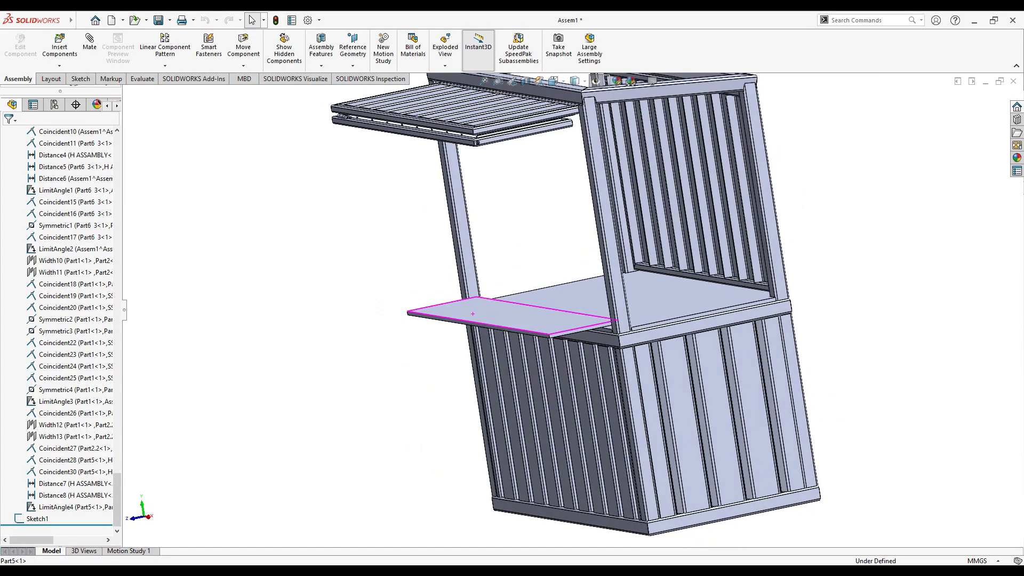
pyautogui.moveTo(533, 330); pyautogui.dragTo(533, 267, button='middle')
pyautogui.moveTo(480, 330); pyautogui.dragTo(469, 325)
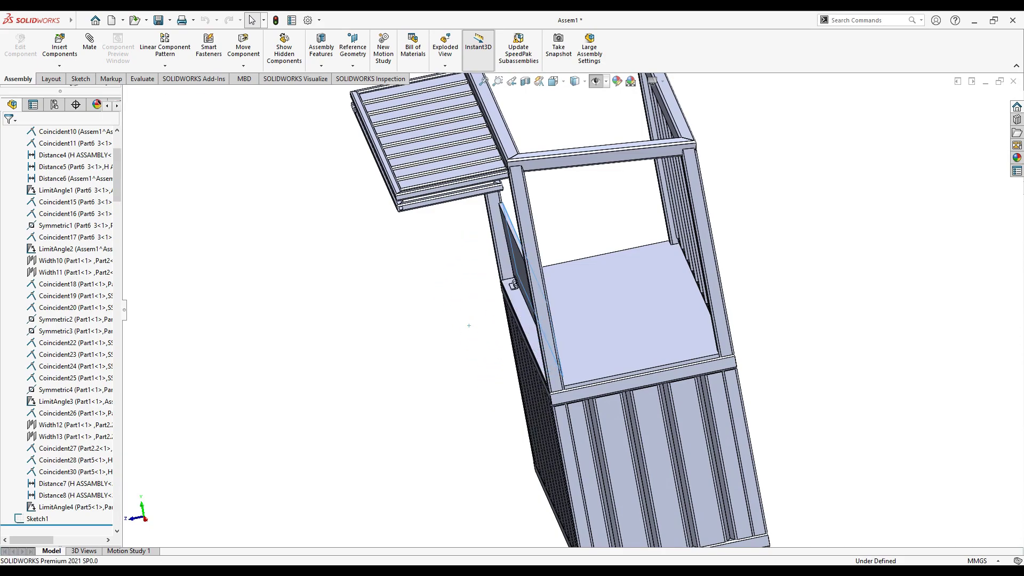
pyautogui.scroll(-3, 533, 234)
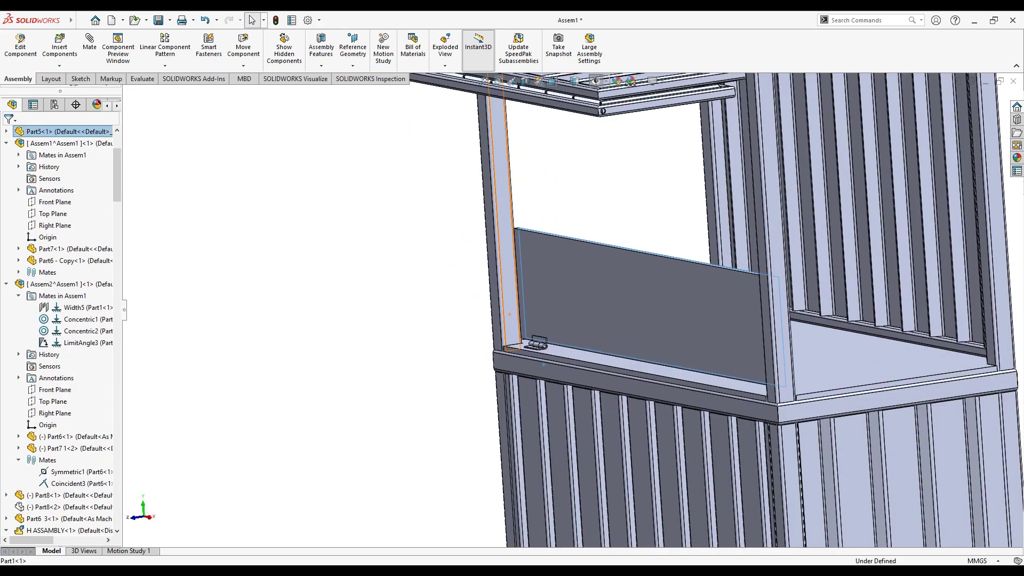
pyautogui.scroll(-3, 533, 235)
pyautogui.scroll(-3, 533, 235)
pyautogui.scroll(5, 426, 450)
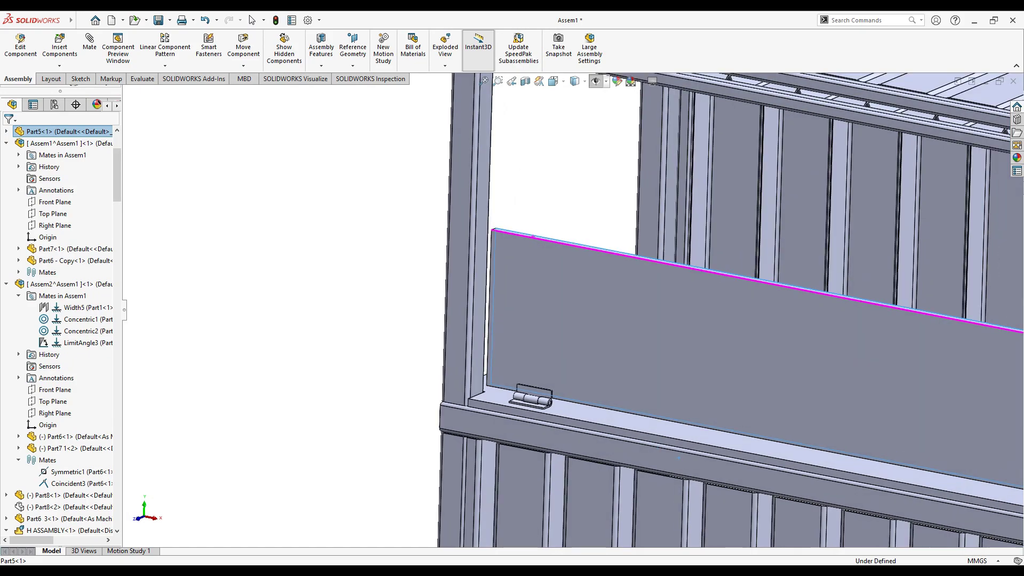
pyautogui.scroll(3, 480, 416)
pyautogui.scroll(3, 590, 362)
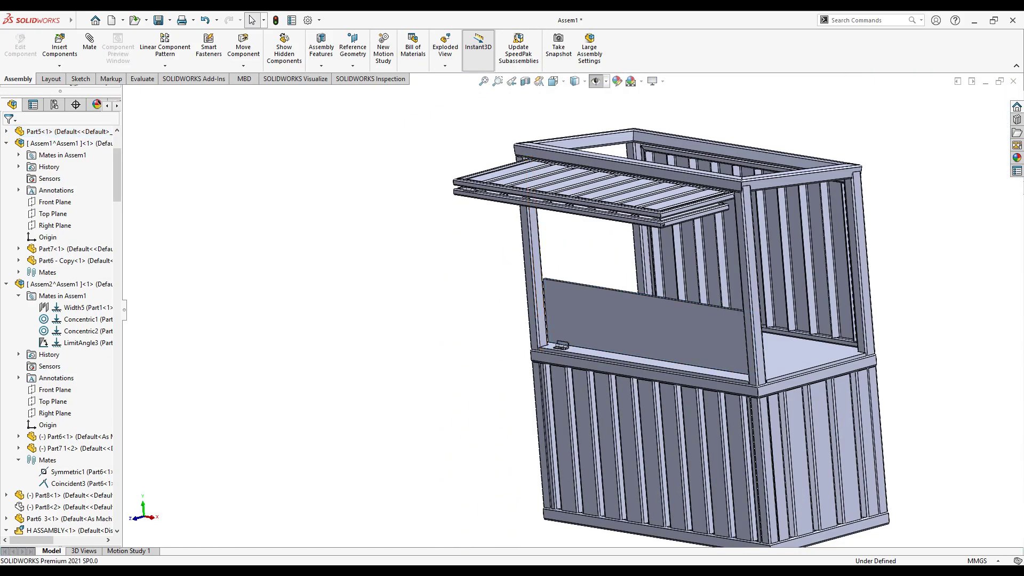
pyautogui.scroll(-5, 734, 193)
# - Swing the roof flap down to hang vertically and orbit toward the slatted side panels
pyautogui.moveTo(227, 130); pyautogui.dragTo(642, 246)
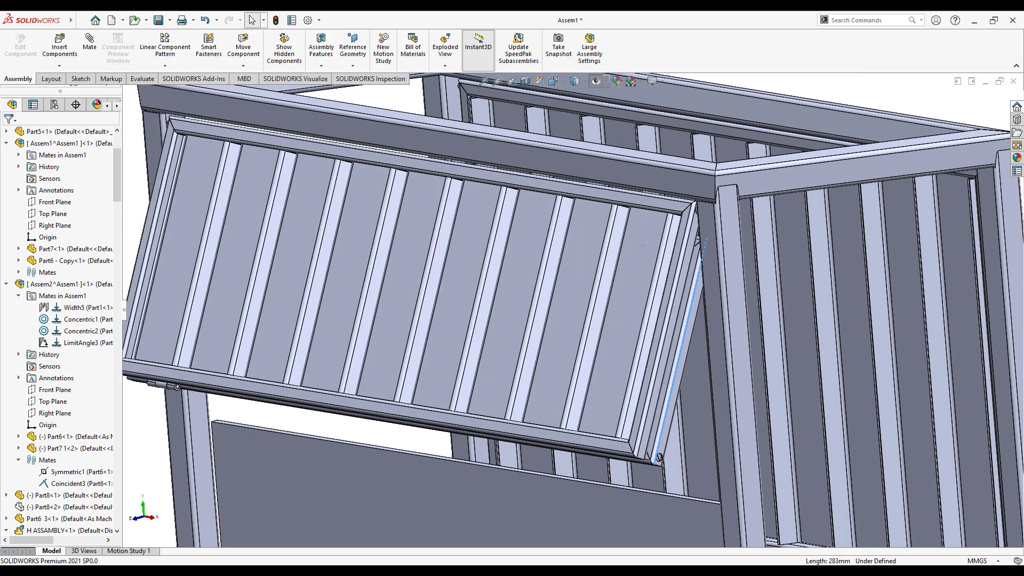
pyautogui.scroll(5, 642, 246)
pyautogui.scroll(2, 586, 246)
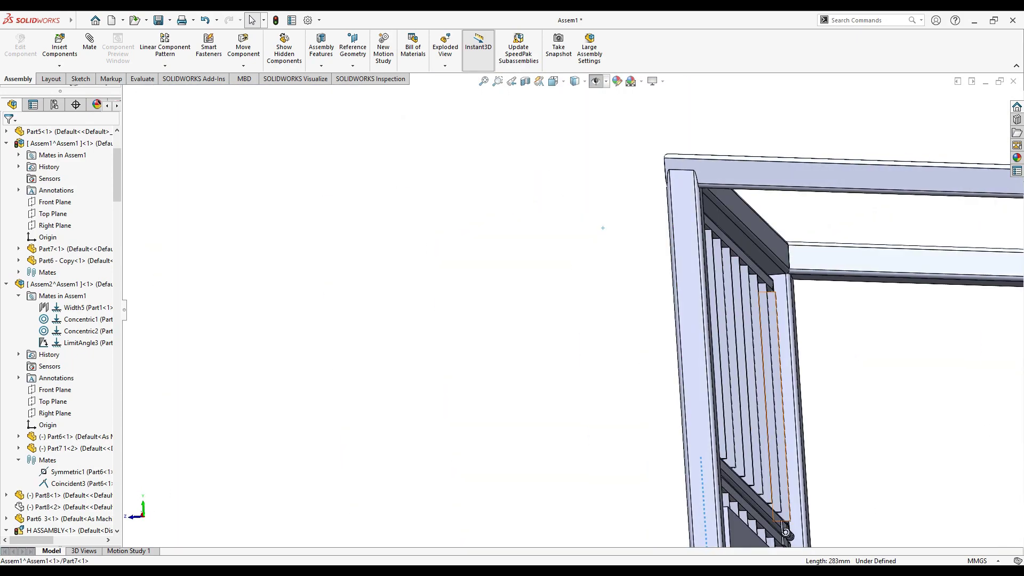
pyautogui.scroll(3, 507, 247)
pyautogui.scroll(3, 417, 249)
pyautogui.moveTo(417, 249); pyautogui.dragTo(693, 277, button='middle')
pyautogui.scroll(-3, 763, 292)
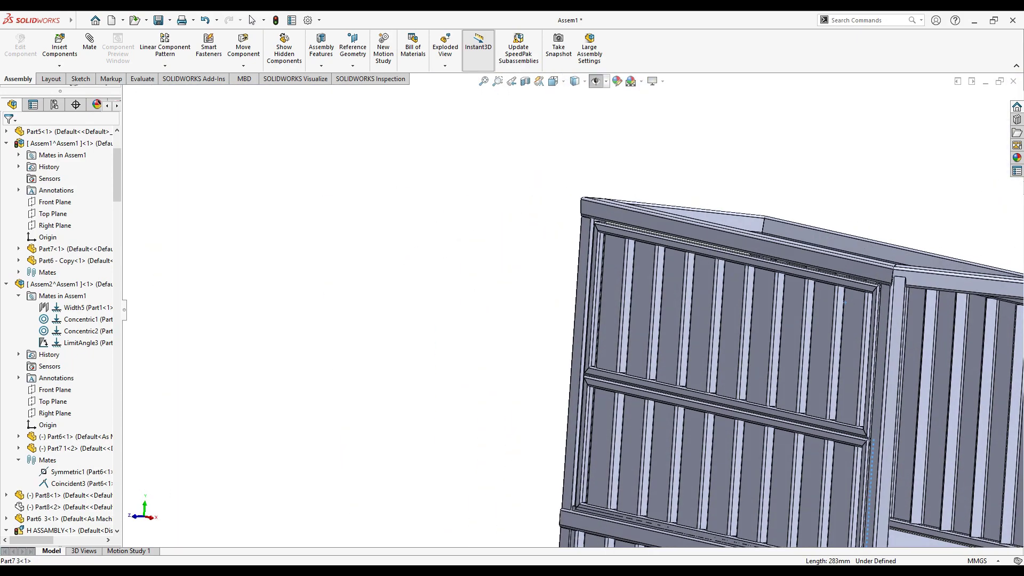
# - Raise the slatted panel to horizontal and zoom in on its hinge pin
pyautogui.moveTo(693, 397); pyautogui.dragTo(666, 389)
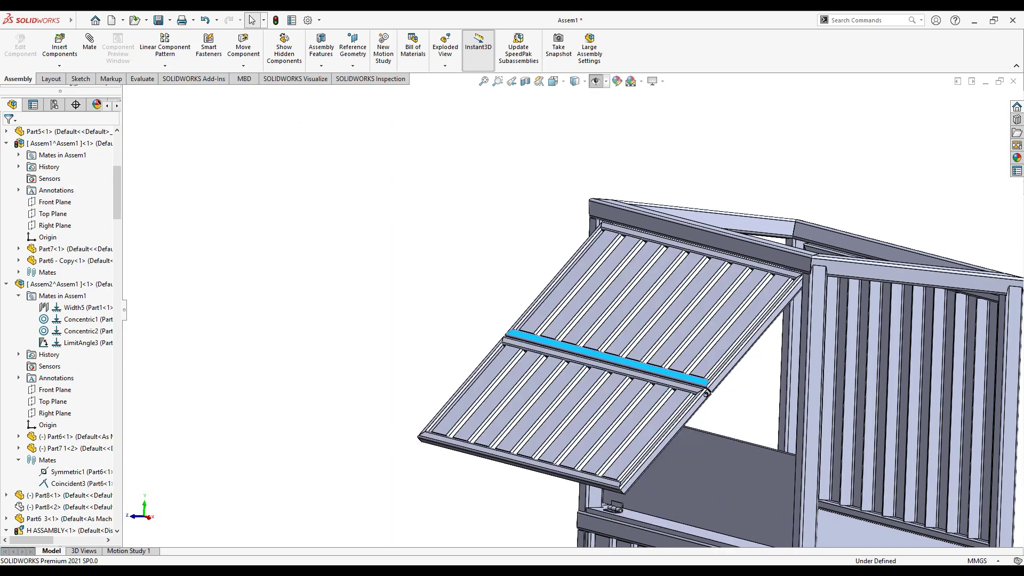
pyautogui.moveTo(667, 390)
pyautogui.mouseDown(button='middle')
pyautogui.moveTo(550, 356)
pyautogui.moveTo(655, 516)
pyautogui.mouseUp(button='middle')
pyautogui.scroll(-3, 550, 357)
pyautogui.scroll(-2, 549, 356)
pyautogui.scroll(-2, 550, 356)
pyautogui.scroll(5, 550, 356)
pyautogui.scroll(-5, 655, 516)
pyautogui.scroll(-2, 656, 516)
pyautogui.scroll(-3, 656, 516)
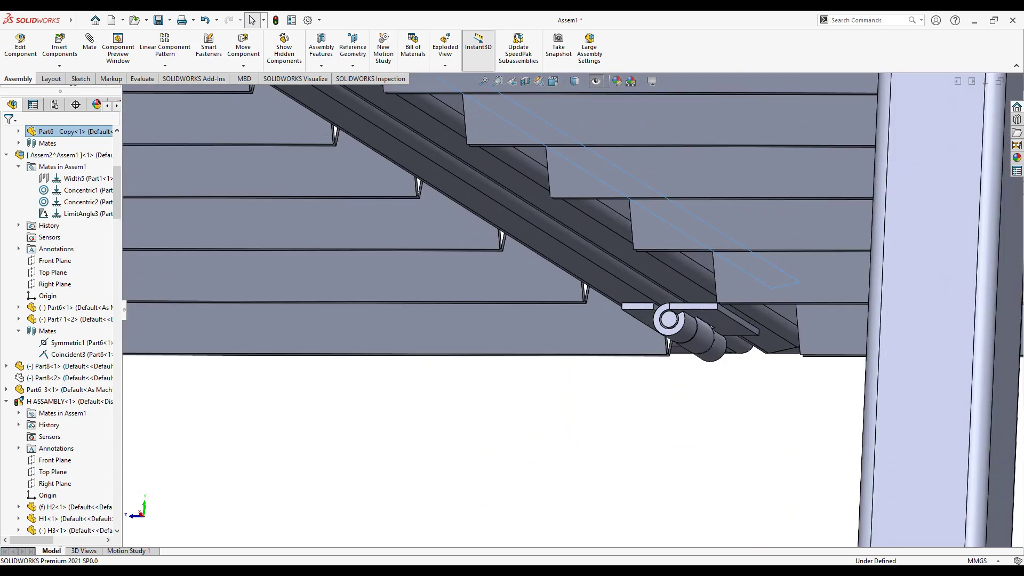
# - Select the flap panel beside the hinge pin and orbit to a side-on view
pyautogui.click(686, 334)
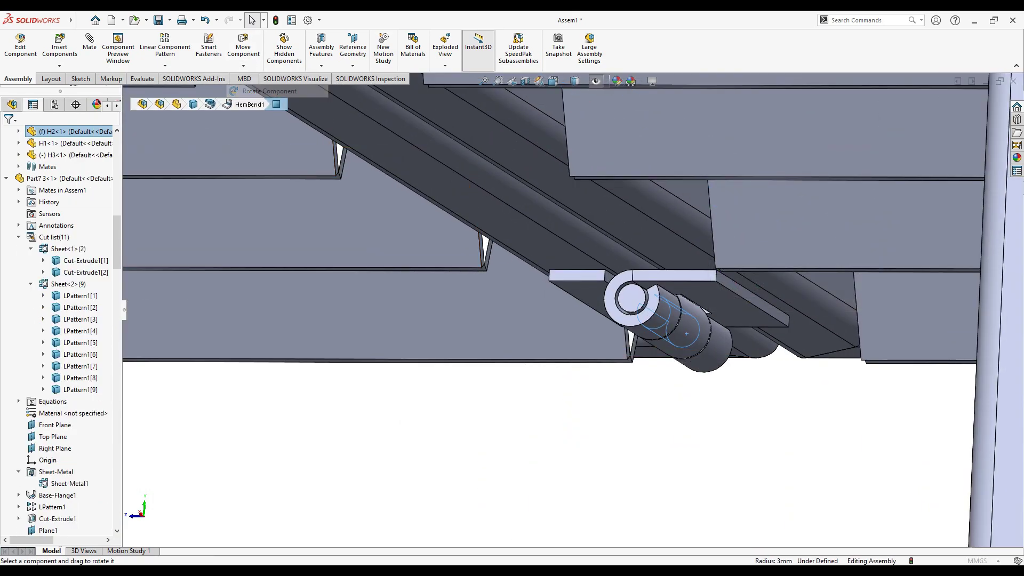
pyautogui.scroll(3, 686, 333)
pyautogui.scroll(2, 686, 333)
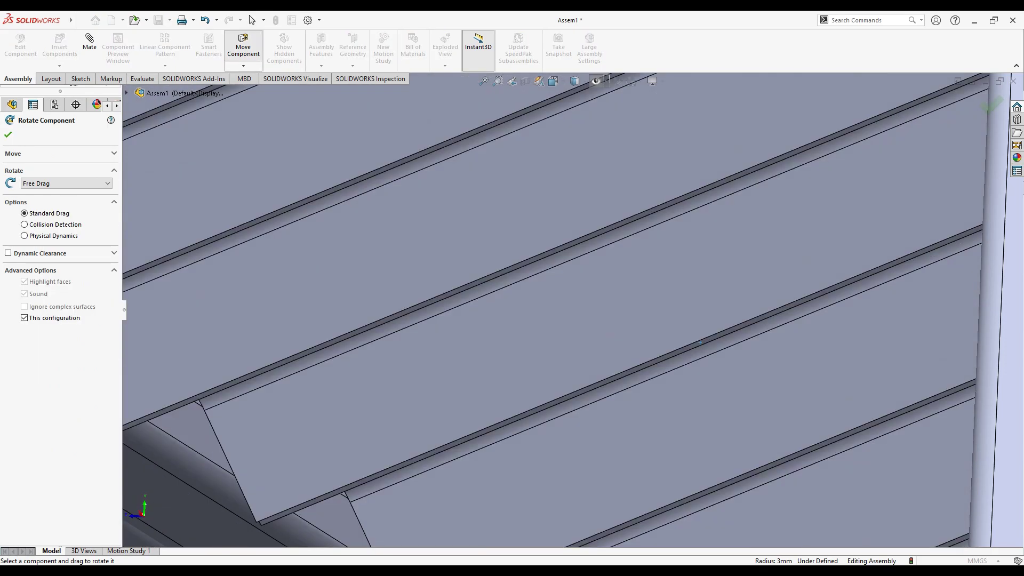
pyautogui.scroll(5, 686, 334)
pyautogui.moveTo(588, 355); pyautogui.dragTo(480, 341, button='middle')
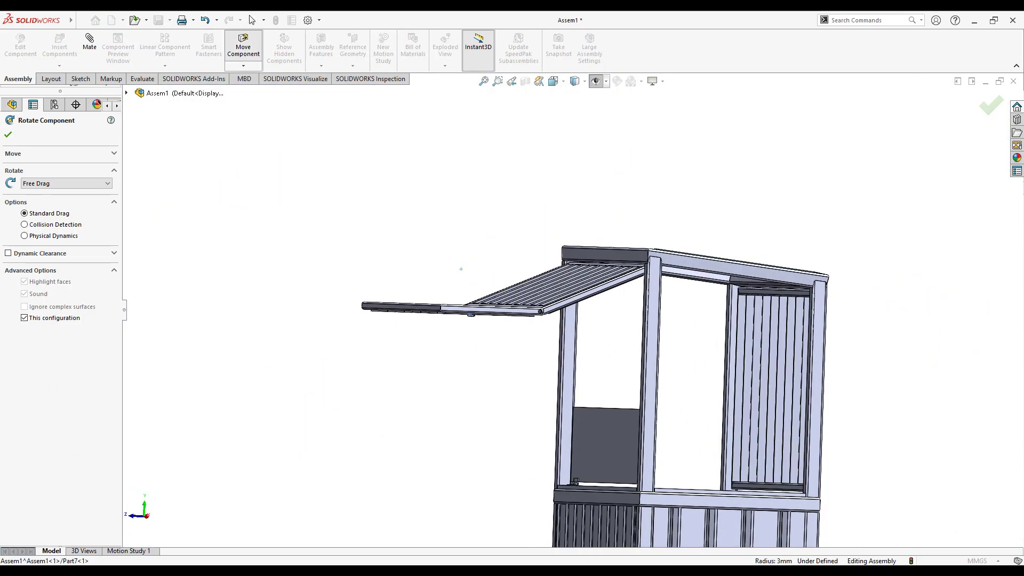
pyautogui.scroll(-5, 479, 341)
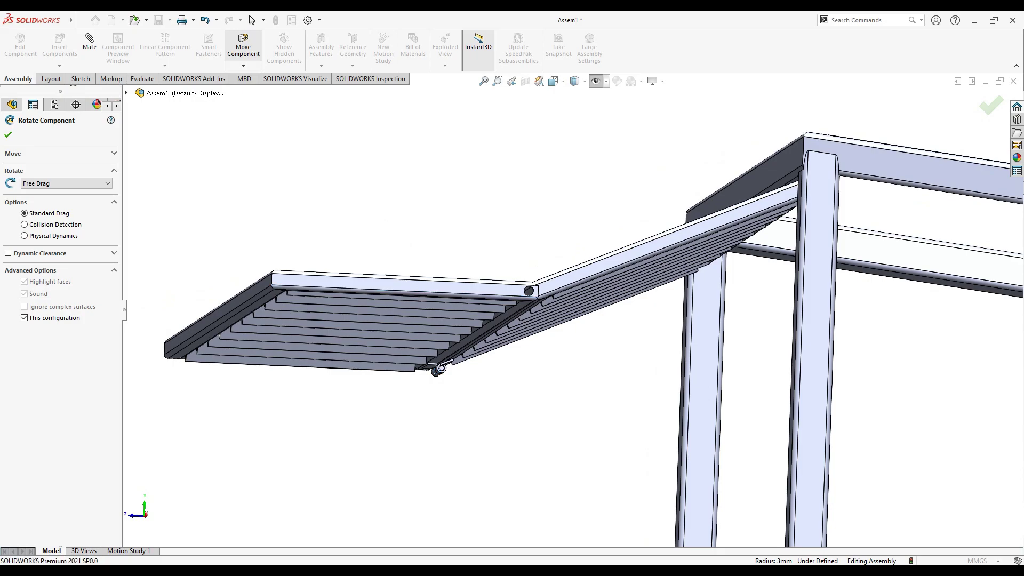
pyautogui.press('Escape')
# - Swing the folding flap out about its hinge with Rotate Component free drag
pyautogui.moveTo(528, 299); pyautogui.dragTo(485, 331)
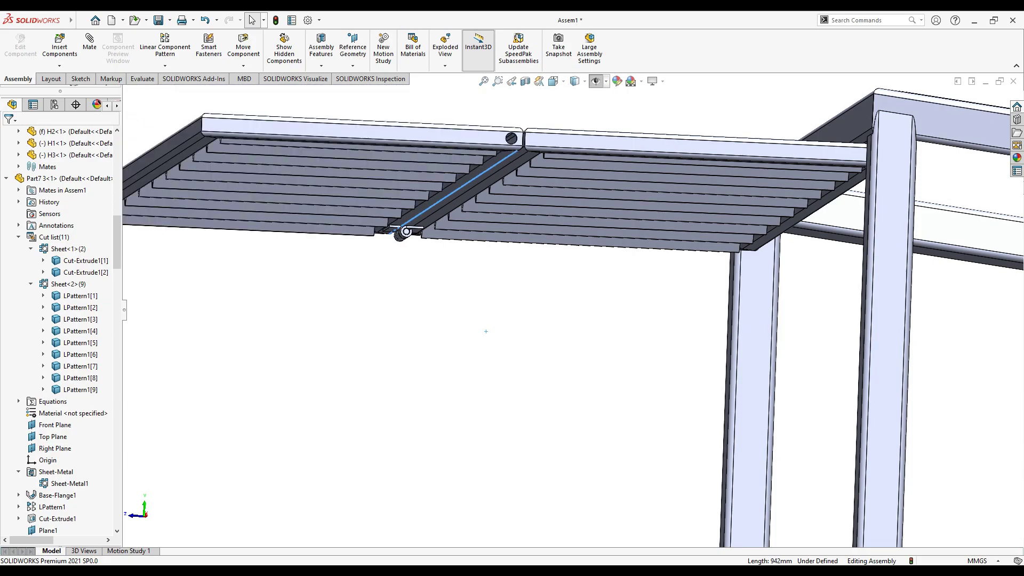
pyautogui.moveTo(486, 331)
pyautogui.mouseDown(button='middle')
pyautogui.moveTo(587, 113)
pyautogui.moveTo(549, 298)
pyautogui.mouseUp(button='middle')
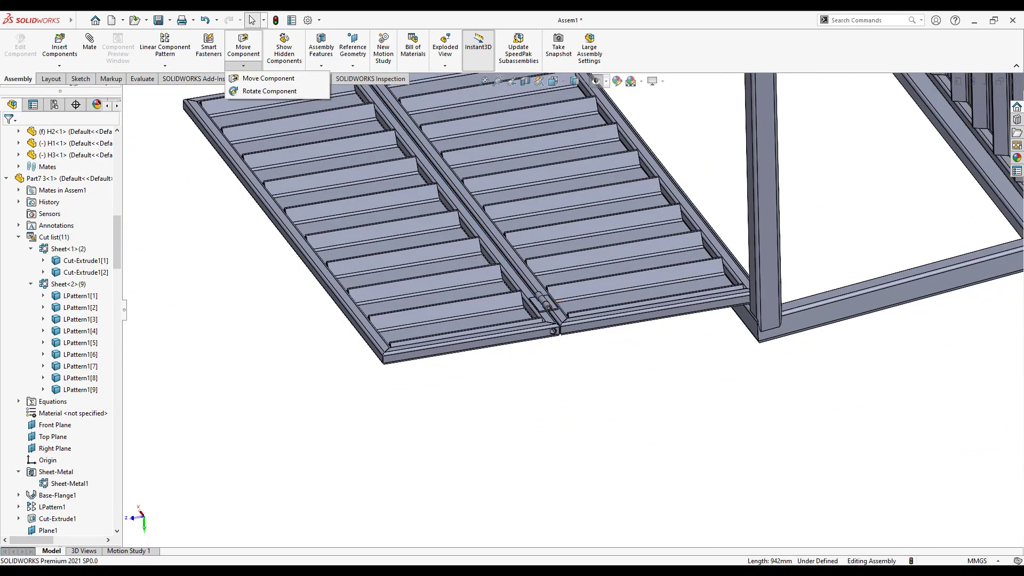
pyautogui.click(270, 91)
pyautogui.scroll(-10, 539, 302)
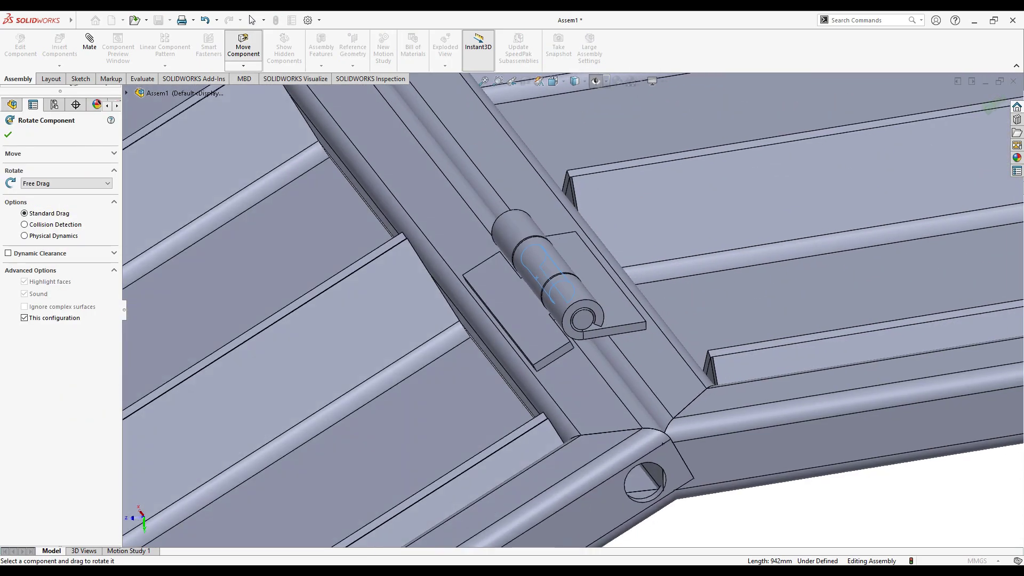
pyautogui.moveTo(547, 291); pyautogui.dragTo(536, 277)
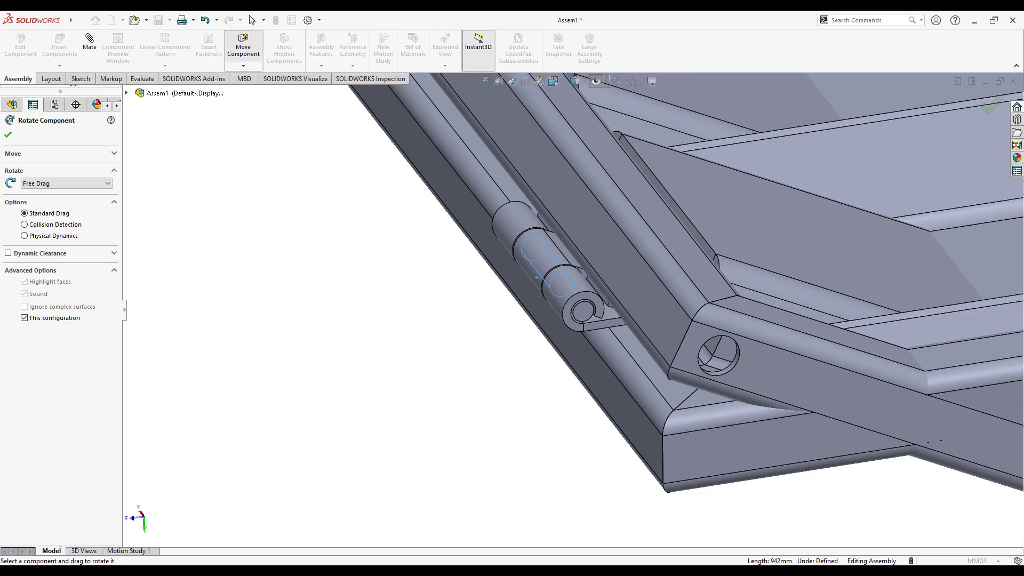
pyautogui.scroll(5, 535, 277)
pyautogui.scroll(5, 536, 278)
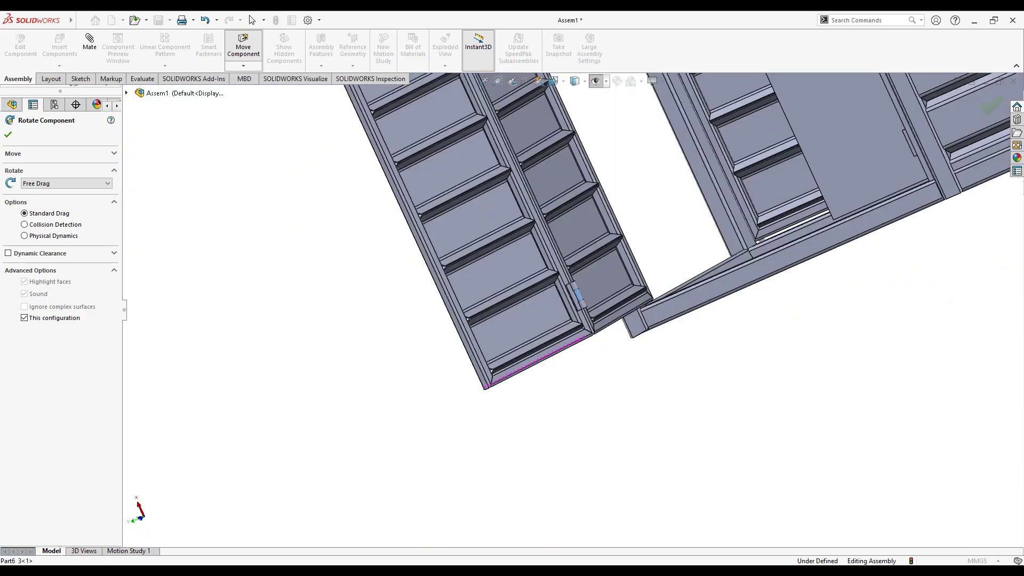
pyautogui.moveTo(535, 277); pyautogui.dragTo(624, 343, button='middle')
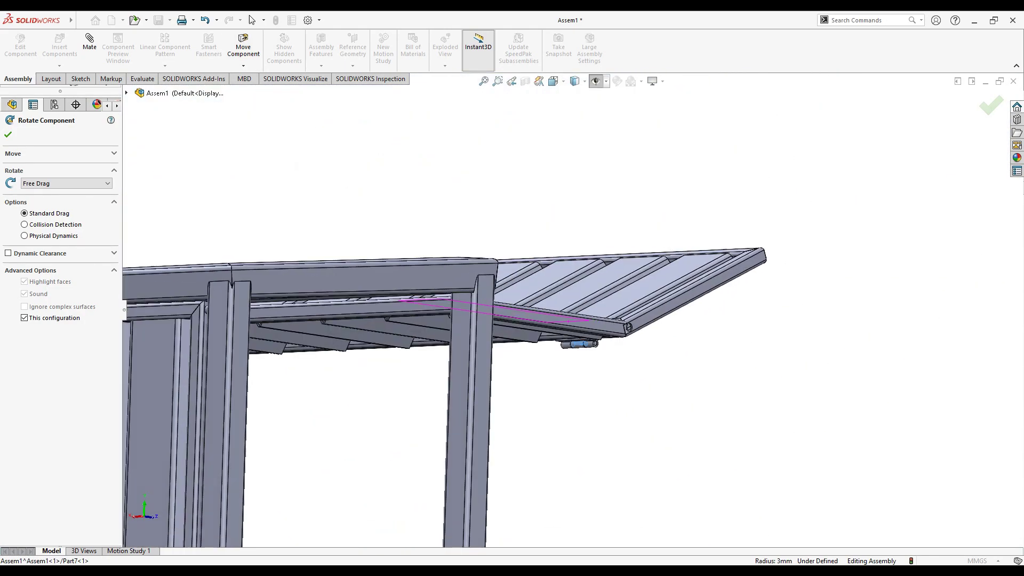
pyautogui.press('Escape')
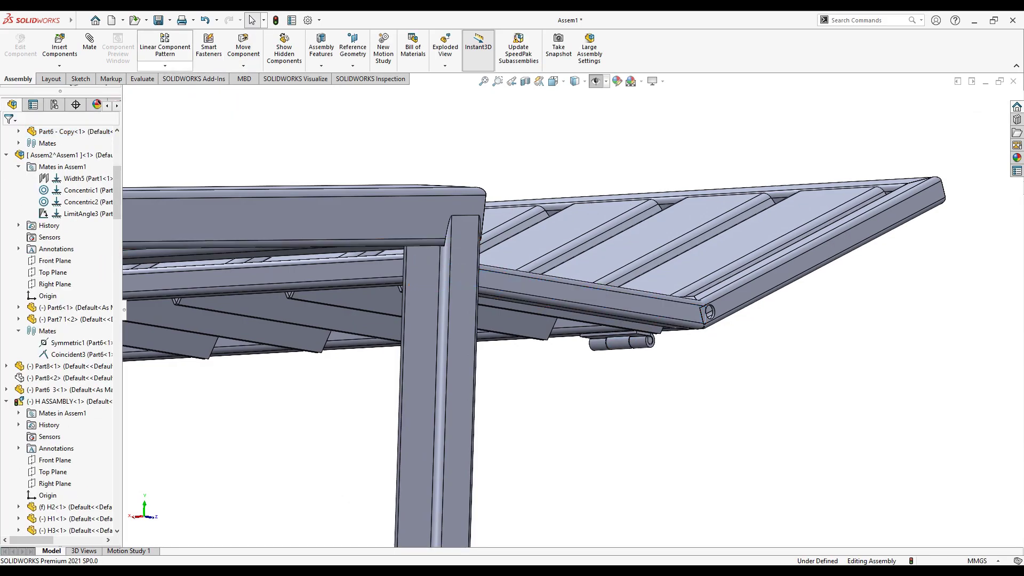
# - Run Rotate Component again and exit, leaving the flap angled slightly upward
pyautogui.click(269, 91)
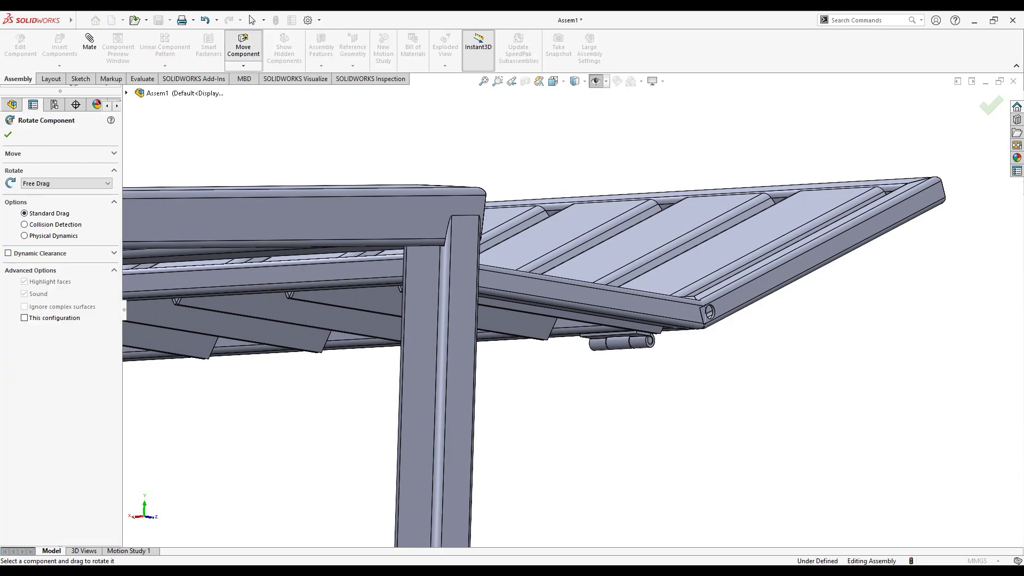
pyautogui.scroll(-5, 629, 347)
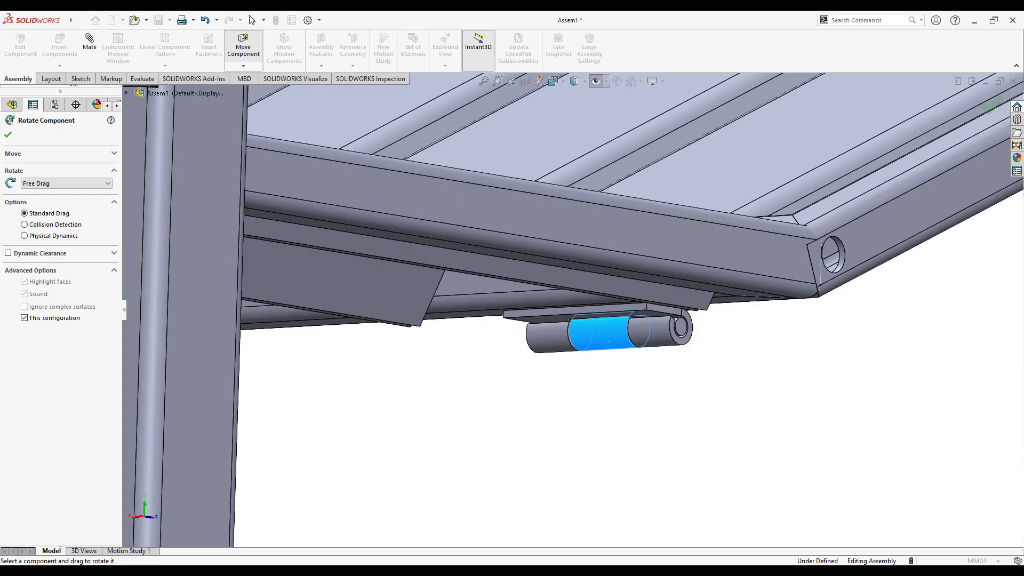
pyautogui.press('Escape')
pyautogui.scroll(5, 615, 317)
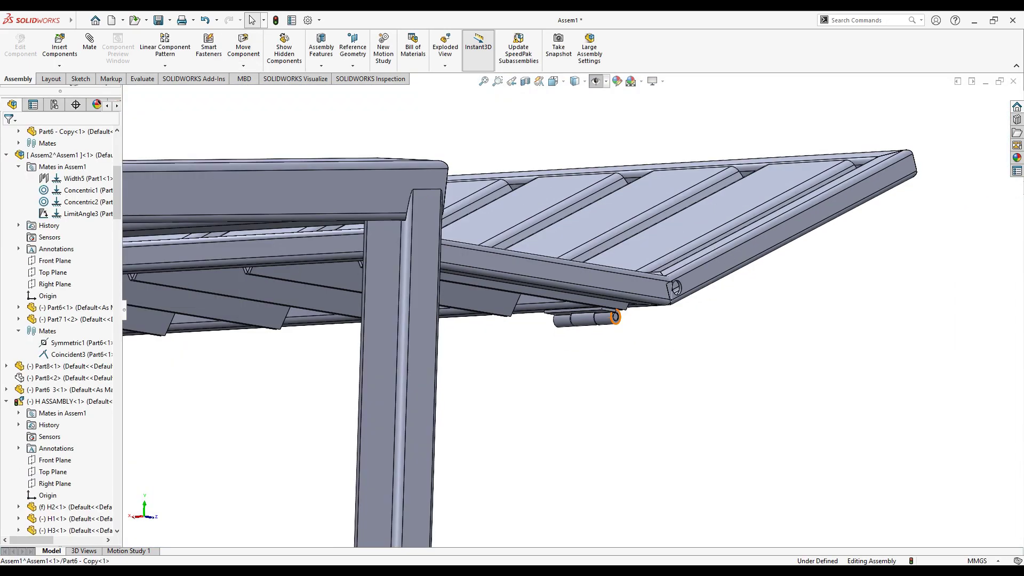
# - Select Part6 - Copy and swing the angled slatted panel down about its hinge
pyautogui.click(616, 316)
pyautogui.moveTo(615, 316); pyautogui.dragTo(562, 296, button='middle')
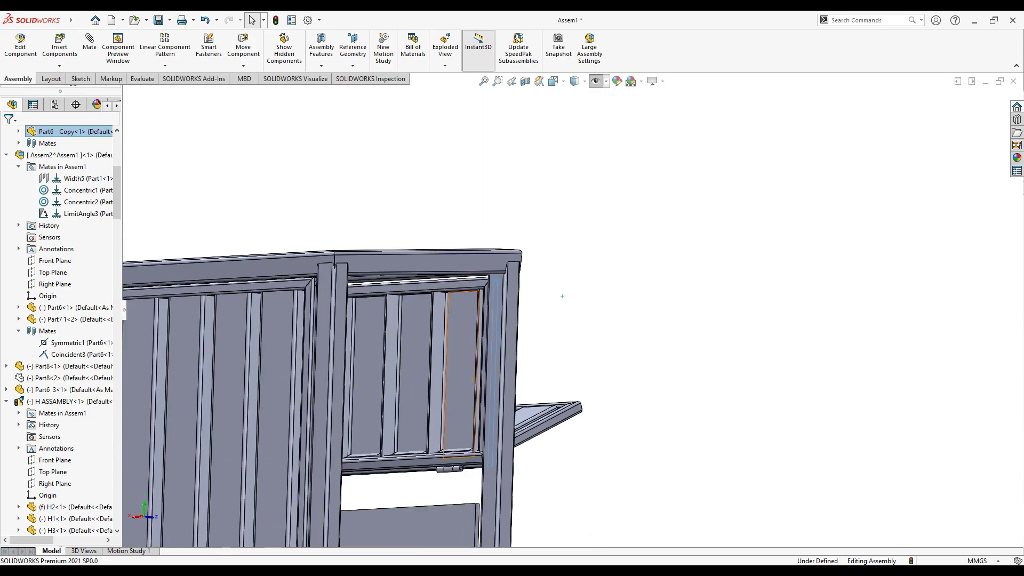
pyautogui.scroll(-4, 507, 477)
pyautogui.moveTo(608, 325); pyautogui.dragTo(578, 351)
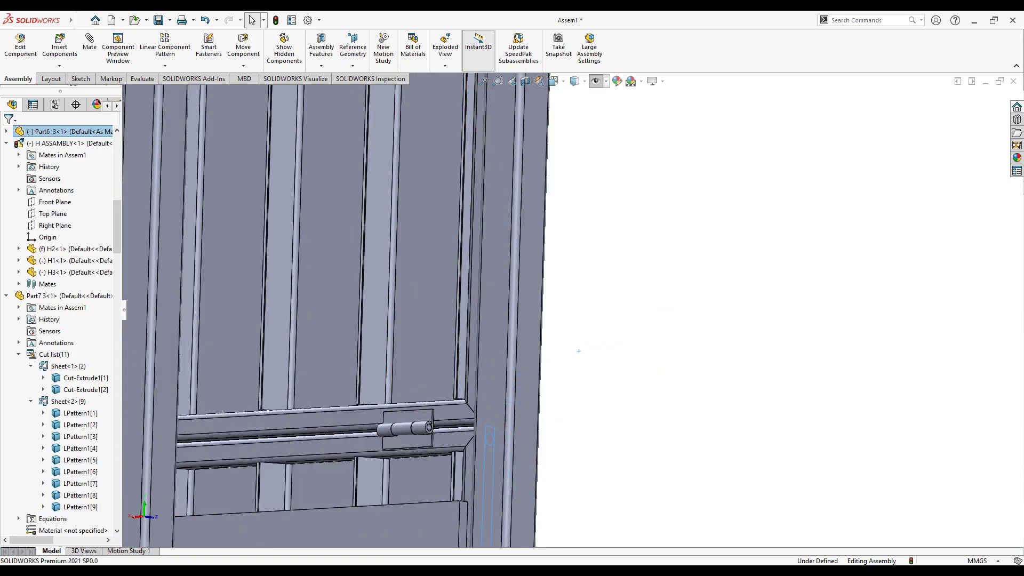
pyautogui.scroll(5, 579, 350)
# - Orbit to a tilted corner view and zoom to check the lowered panel
pyautogui.moveTo(579, 350)
pyautogui.mouseDown(button='middle')
pyautogui.moveTo(429, 292)
pyautogui.moveTo(610, 324)
pyautogui.mouseUp(button='middle')
pyautogui.scroll(-3, 610, 324)
pyautogui.scroll(-3, 609, 324)
pyautogui.scroll(-3, 610, 324)
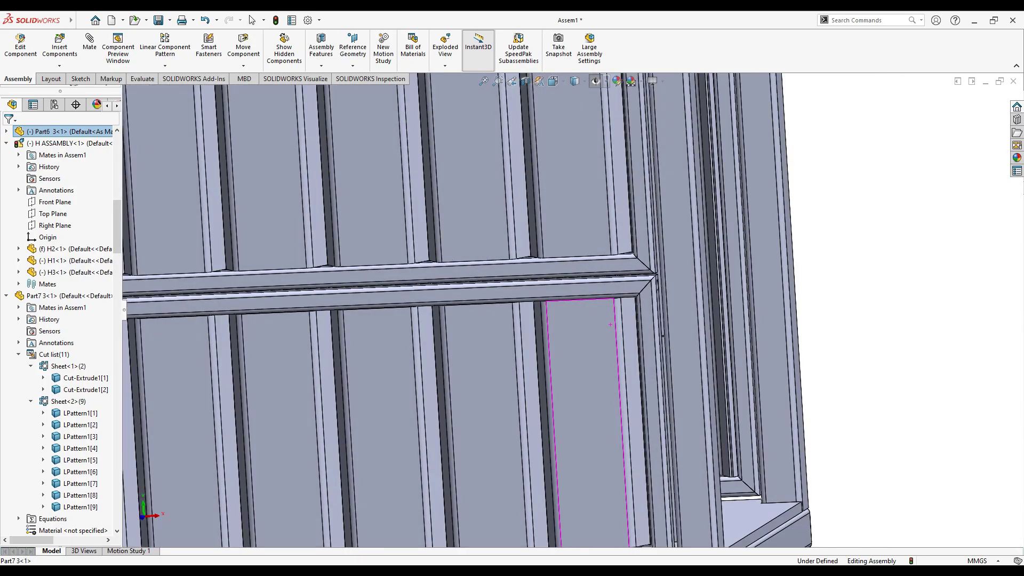
pyautogui.scroll(2, 610, 324)
pyautogui.scroll(2, 610, 324)
pyautogui.scroll(2, 597, 320)
pyautogui.scroll(3, 579, 314)
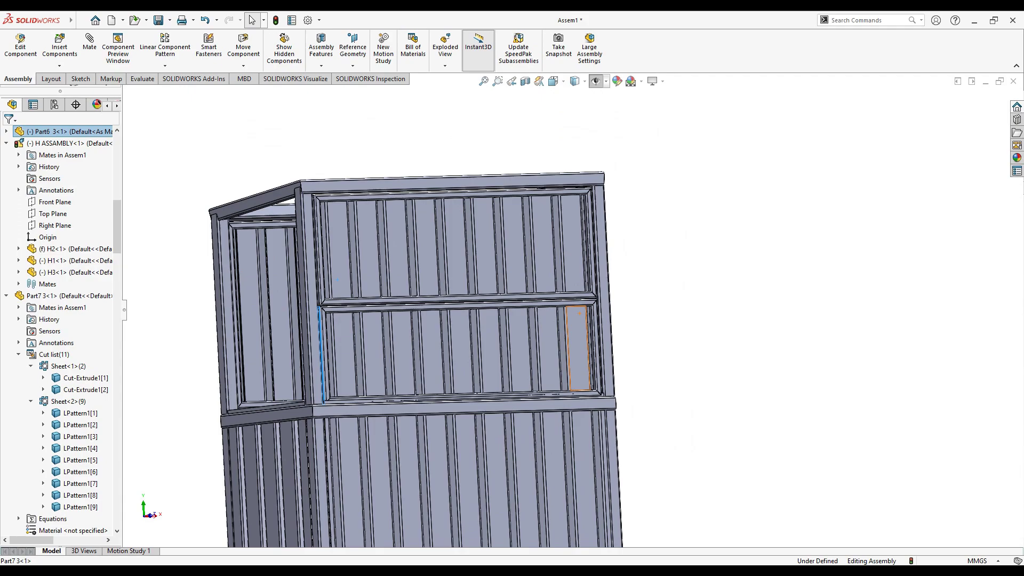
# - Orbit around the frame to inspect the open top, slatted side and front
pyautogui.moveTo(579, 313); pyautogui.dragTo(553, 327, button='middle')
pyautogui.moveTo(618, 305); pyautogui.dragTo(493, 273, button='middle')
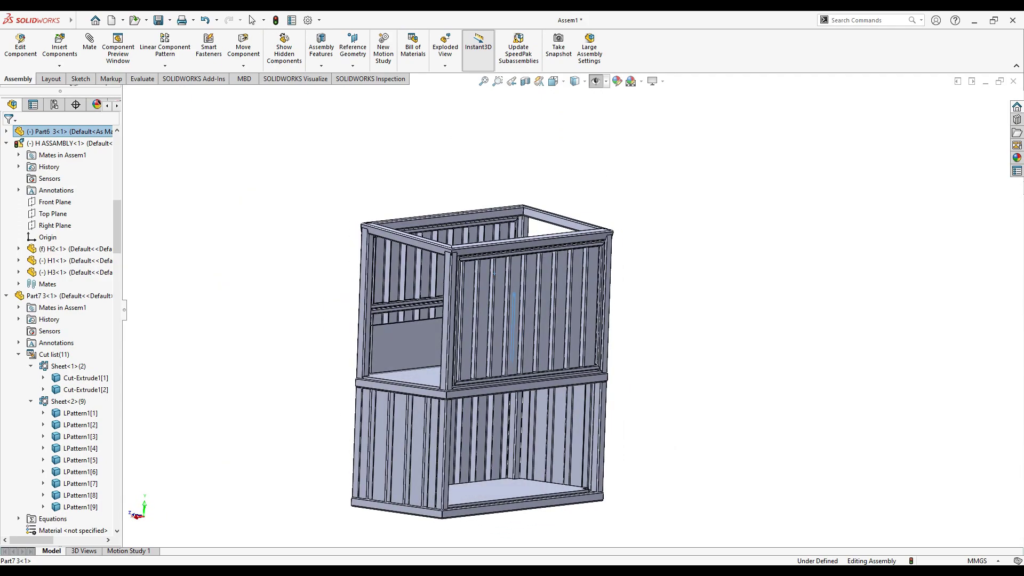
pyautogui.scroll(-2, 492, 296)
pyautogui.scroll(-2, 488, 314)
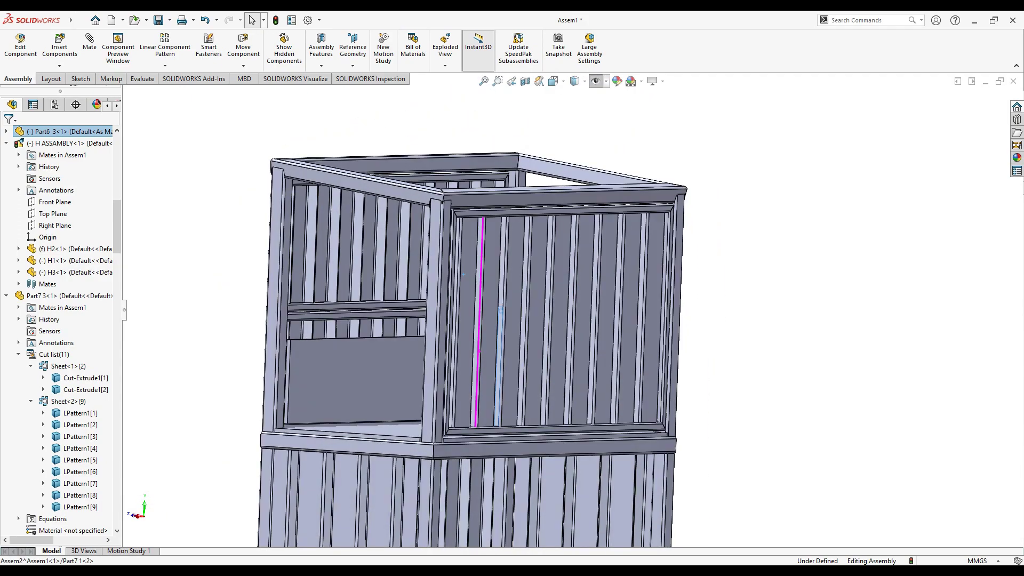
pyautogui.scroll(-2, 478, 351)
pyautogui.moveTo(478, 351); pyautogui.dragTo(632, 330, button='middle')
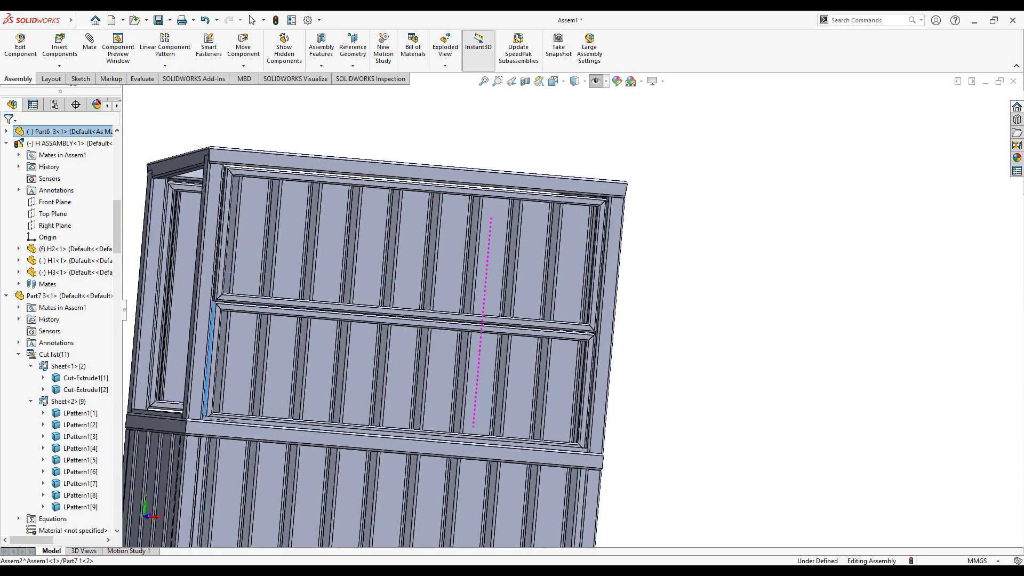
pyautogui.moveTo(336, 245); pyautogui.dragTo(640, 277, button='middle')
pyautogui.moveTo(639, 374)
pyautogui.mouseDown(button='middle')
pyautogui.moveTo(476, 386)
pyautogui.moveTo(533, 373)
pyautogui.mouseUp(button='middle')
pyautogui.scroll(5, 533, 373)
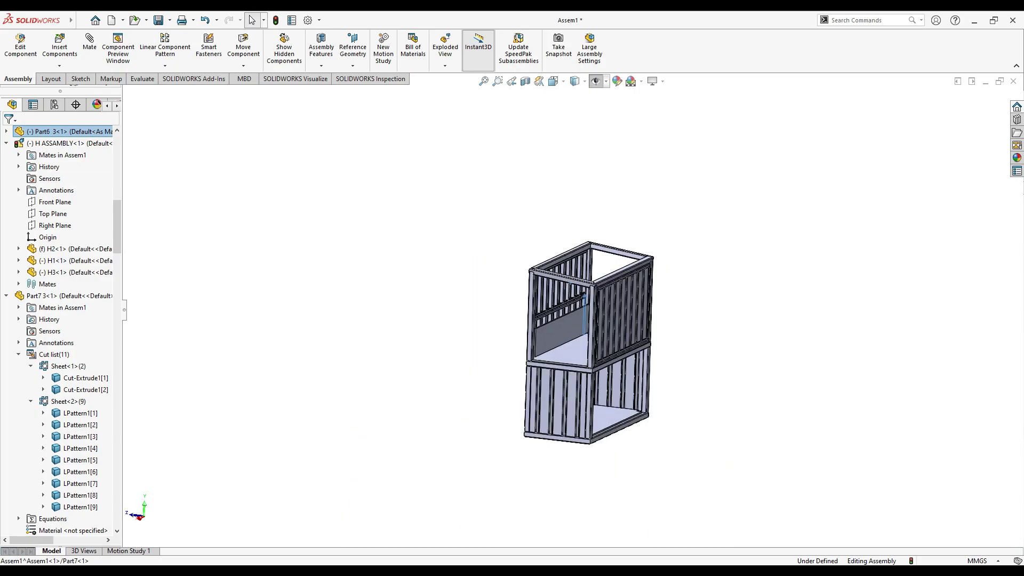
pyautogui.scroll(-5, 586, 342)
pyautogui.moveTo(586, 341); pyautogui.dragTo(354, 226, button='middle')
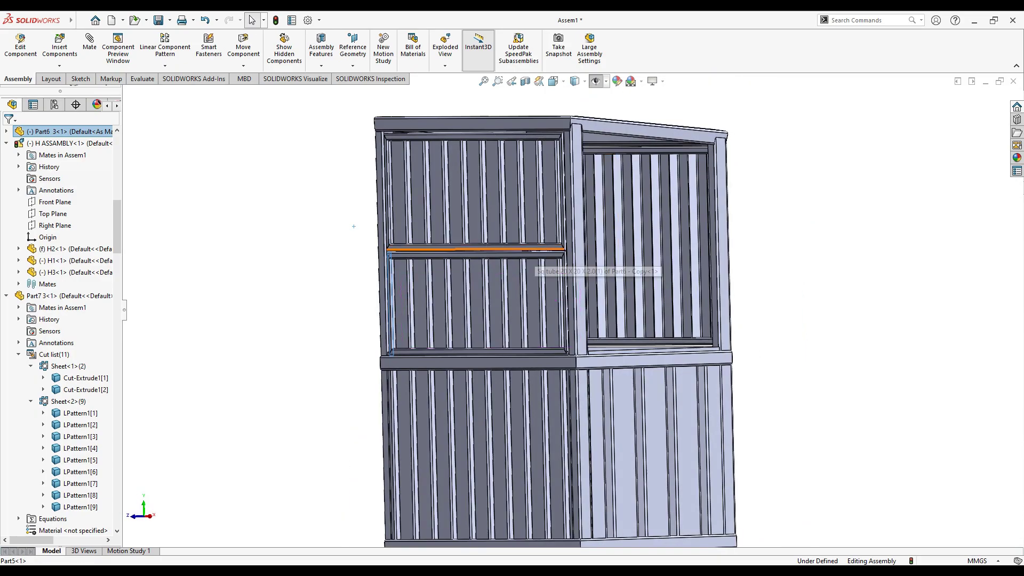
# - Select the roof flap's square tube and drag the roof beam to swing the panel upward
pyautogui.scroll(-3, 533, 255)
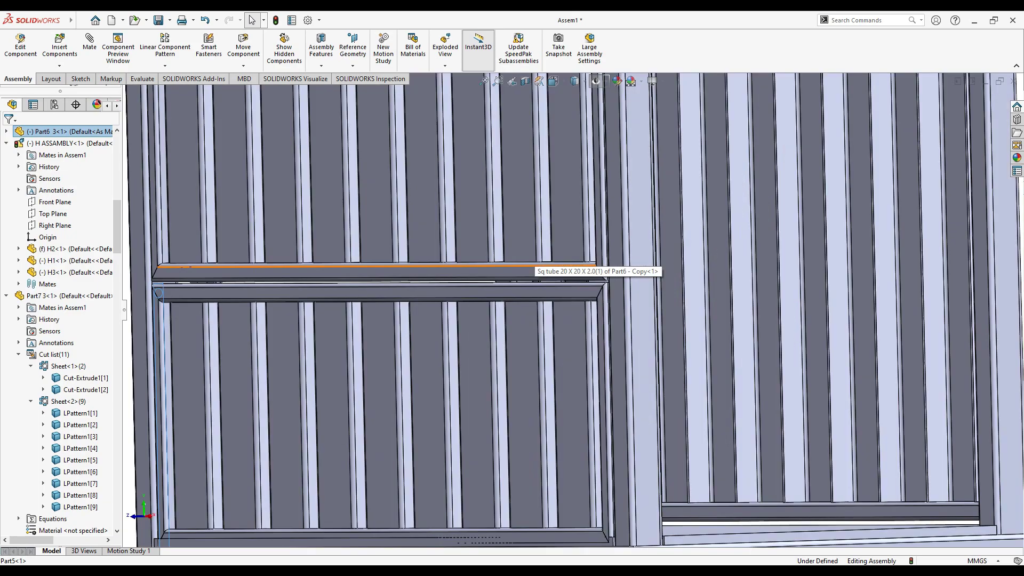
pyautogui.scroll(-2, 533, 267)
pyautogui.click(533, 283)
pyautogui.moveTo(533, 283); pyautogui.dragTo(552, 279, button='middle')
pyautogui.scroll(3, 552, 279)
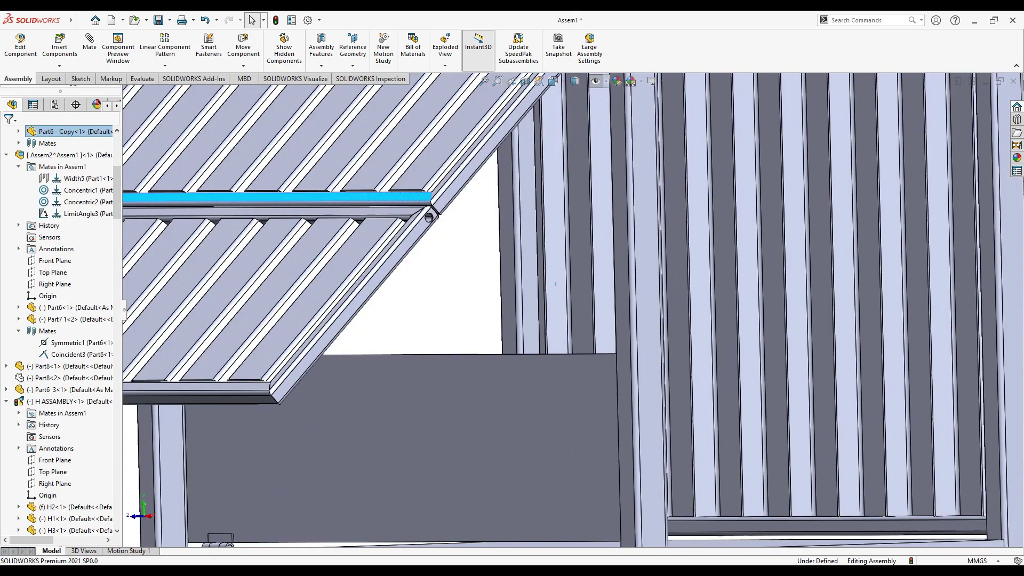
pyautogui.scroll(3, 558, 288)
pyautogui.scroll(2, 564, 299)
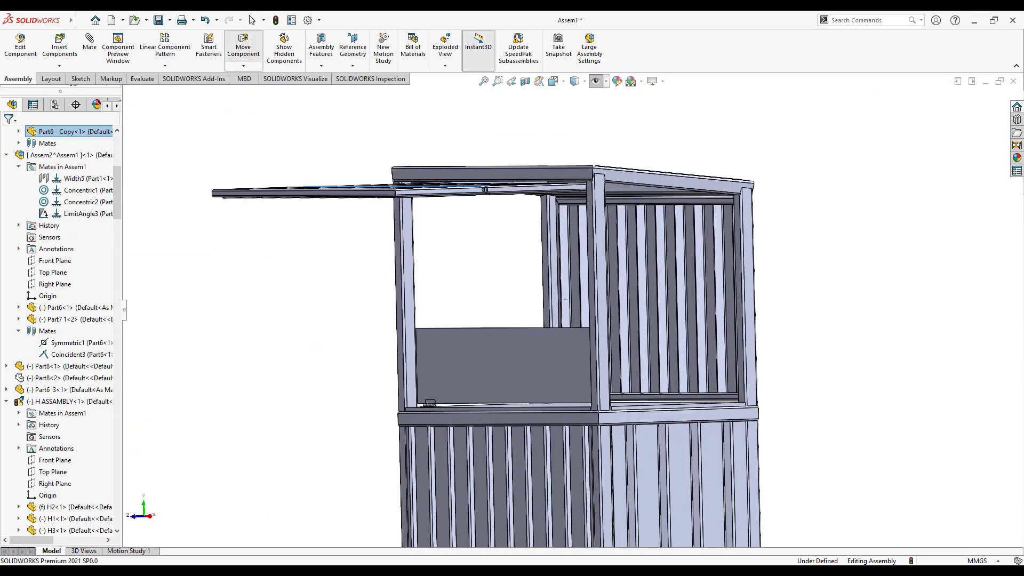
pyautogui.scroll(-4, 409, 224)
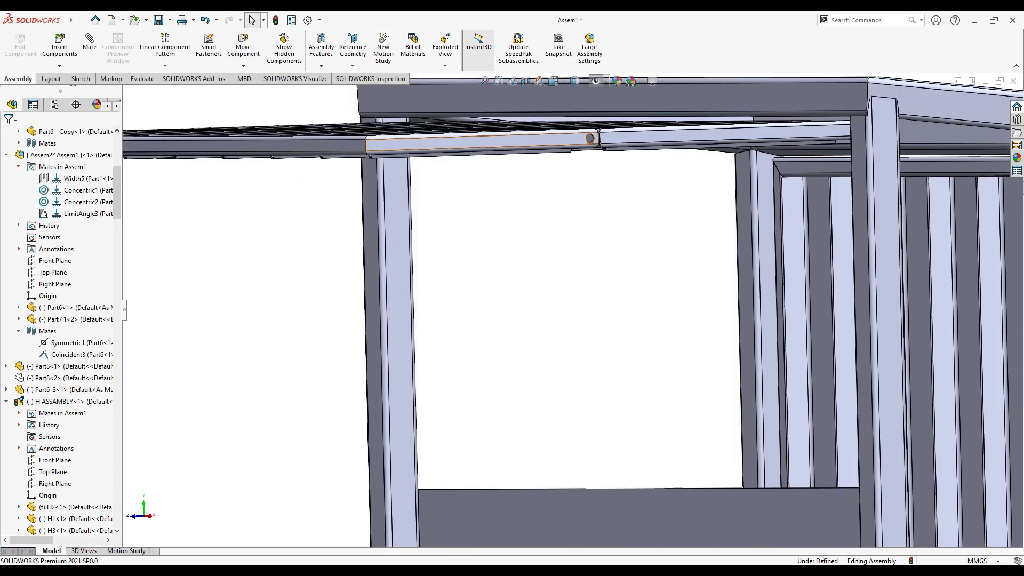
pyautogui.click(480, 142)
pyautogui.moveTo(480, 141); pyautogui.dragTo(387, 140)
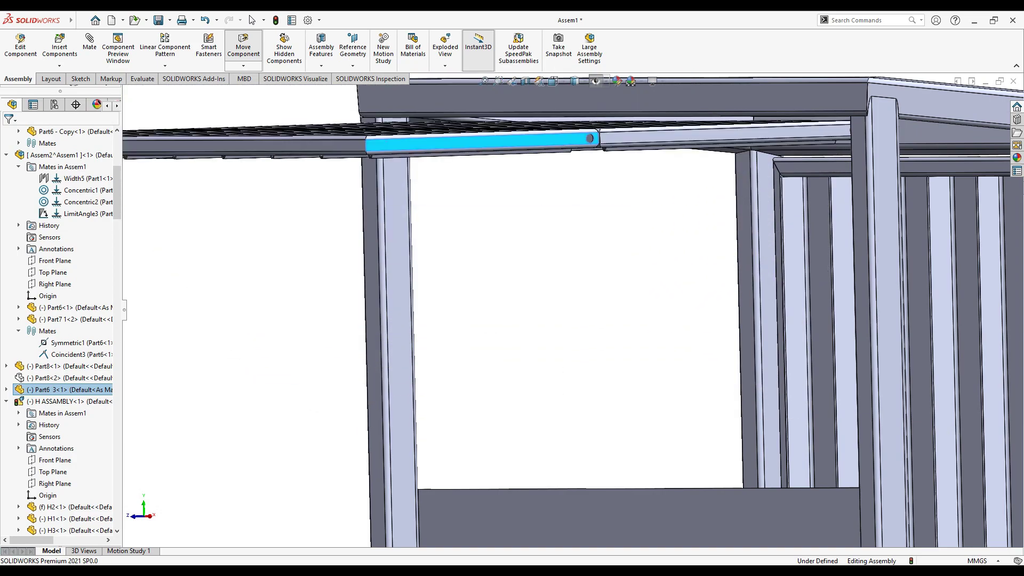
pyautogui.press('Escape')
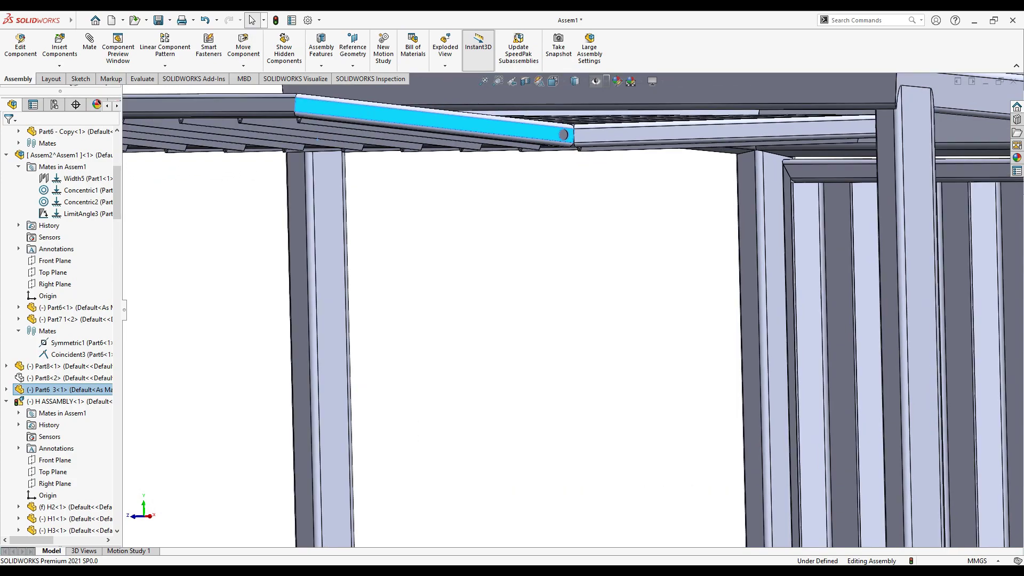
# - Raise the left roof panel further about its hinge and view it from above
pyautogui.click(884, 232)
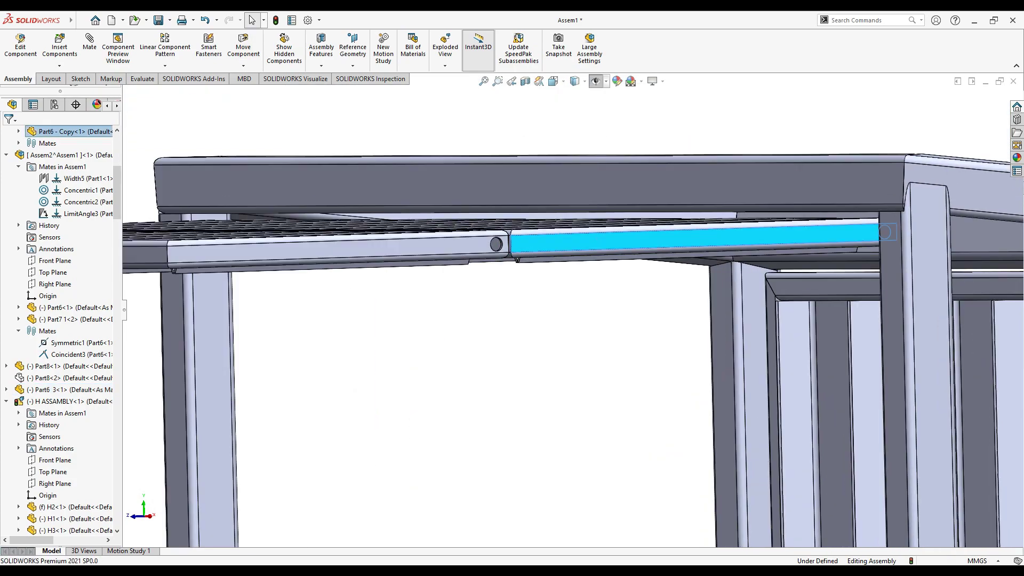
pyautogui.scroll(3, 572, 313)
pyautogui.moveTo(470, 279)
pyautogui.mouseDown()
pyautogui.moveTo(494, 285)
pyautogui.moveTo(239, 289)
pyautogui.mouseUp()
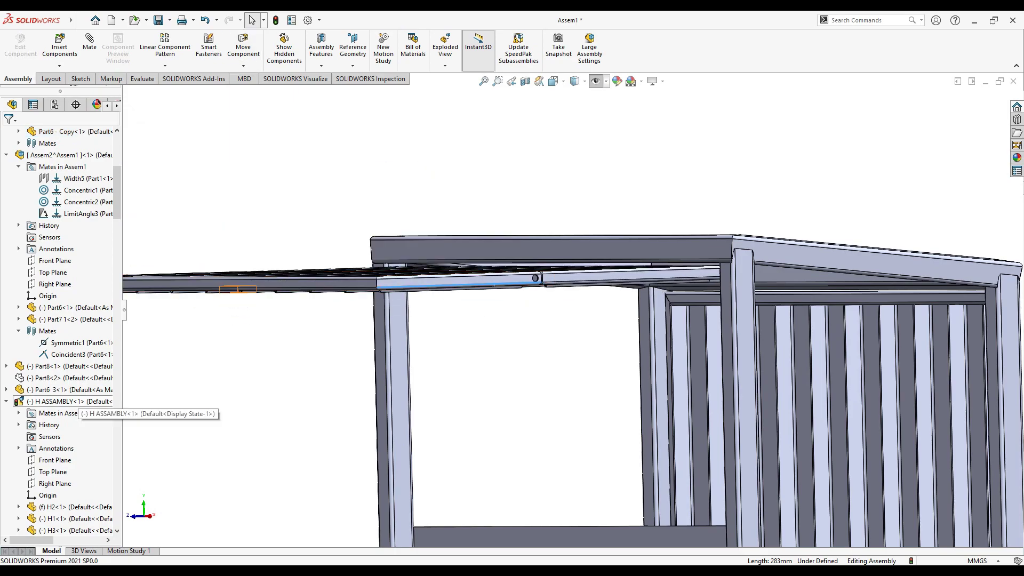
pyautogui.moveTo(422, 240); pyautogui.dragTo(422, 331, button='middle')
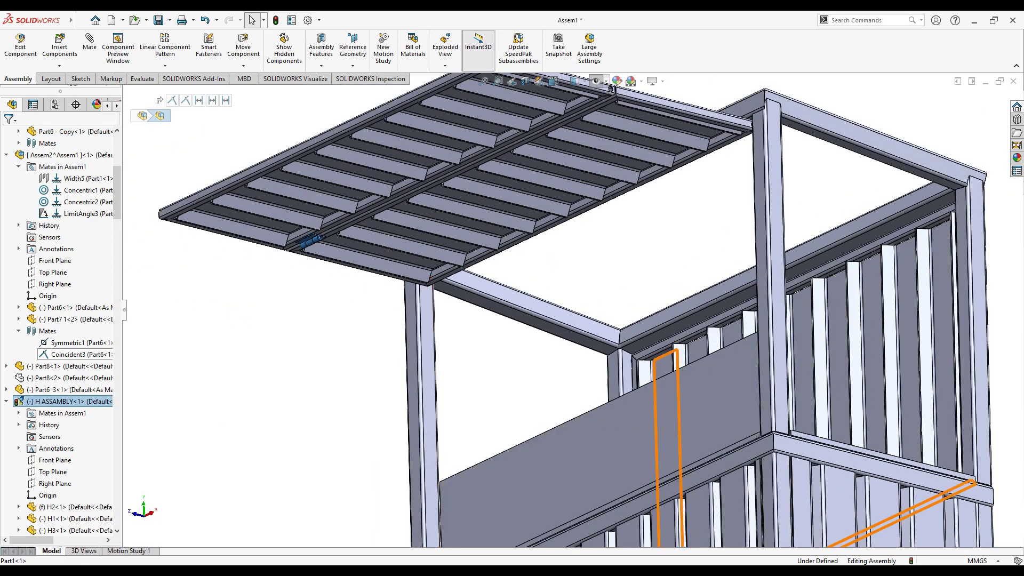
# - Inspect the H ASSEMBLY hinge options and locate the hinge on the counter ledge
pyautogui.rightClick(53, 401)
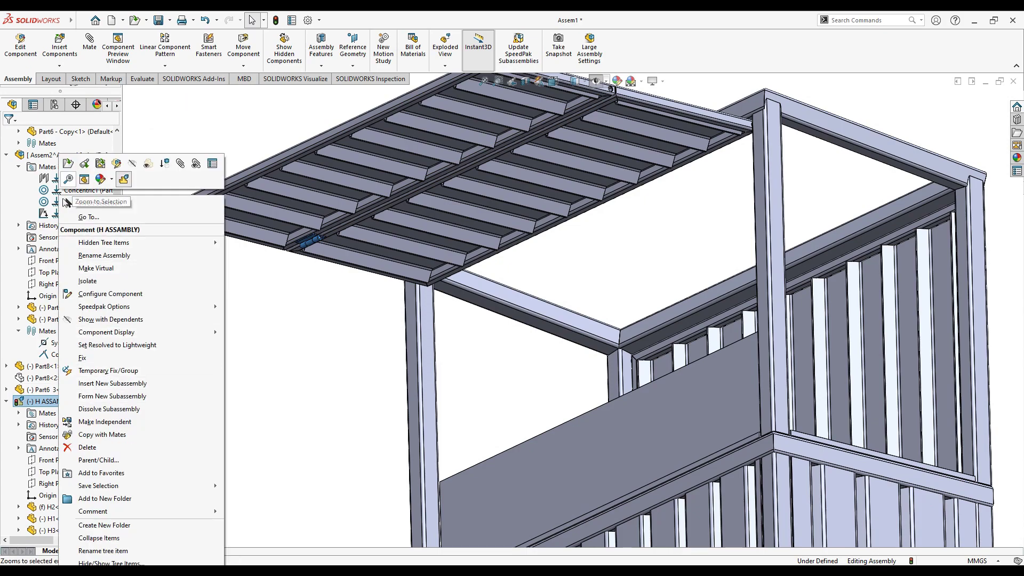
pyautogui.press('Escape')
pyautogui.press('Escape')
pyautogui.scroll(5, 579, 343)
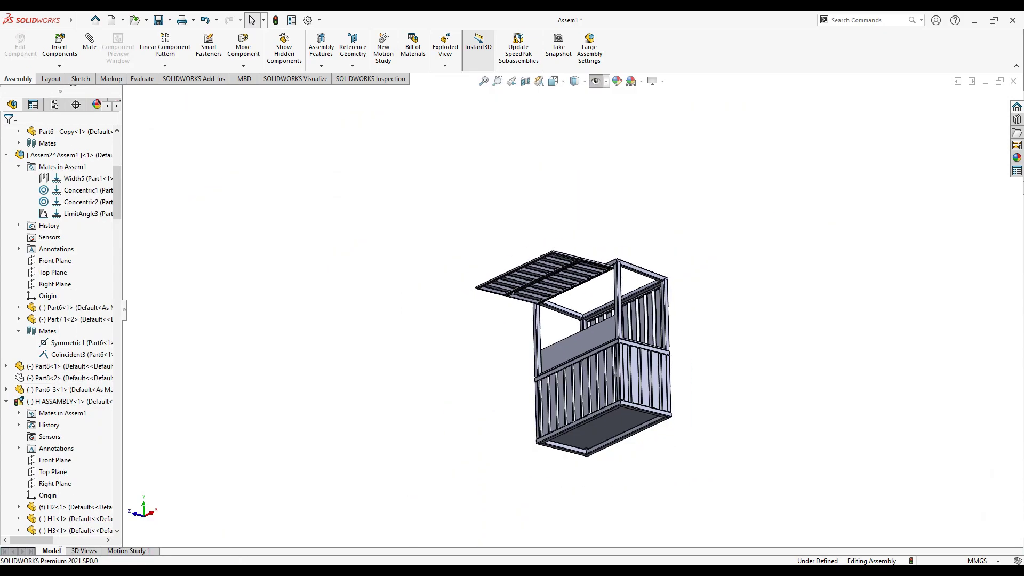
pyautogui.moveTo(579, 343); pyautogui.dragTo(587, 333, button='middle')
pyautogui.scroll(-3, 579, 344)
pyautogui.scroll(-3, 579, 343)
pyautogui.scroll(-2, 588, 332)
pyautogui.scroll(3, 587, 332)
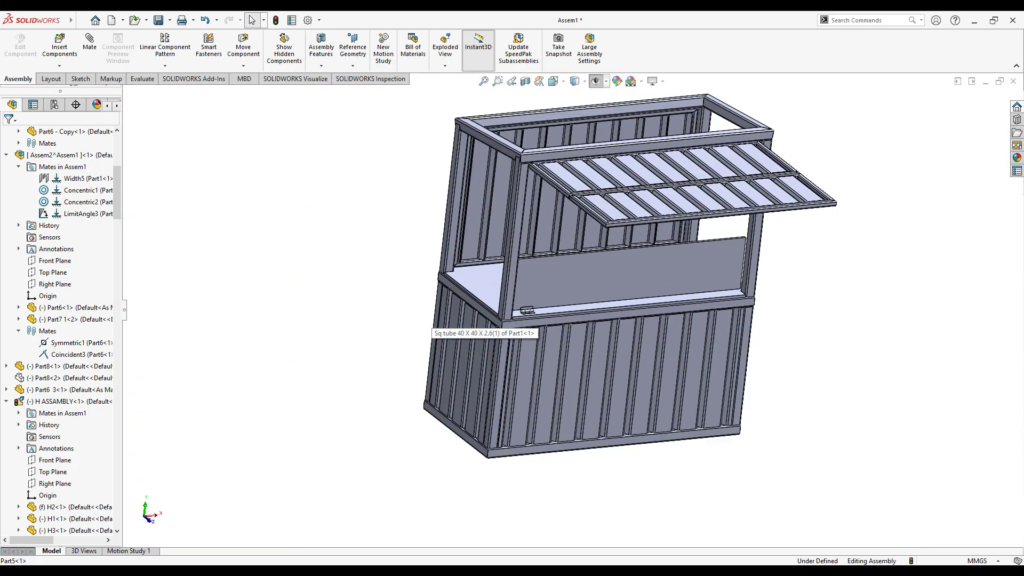
pyautogui.moveTo(443, 322); pyautogui.dragTo(480, 320, button='middle')
pyautogui.scroll(-4, 555, 304)
pyautogui.scroll(-3, 554, 305)
pyautogui.click(588, 303)
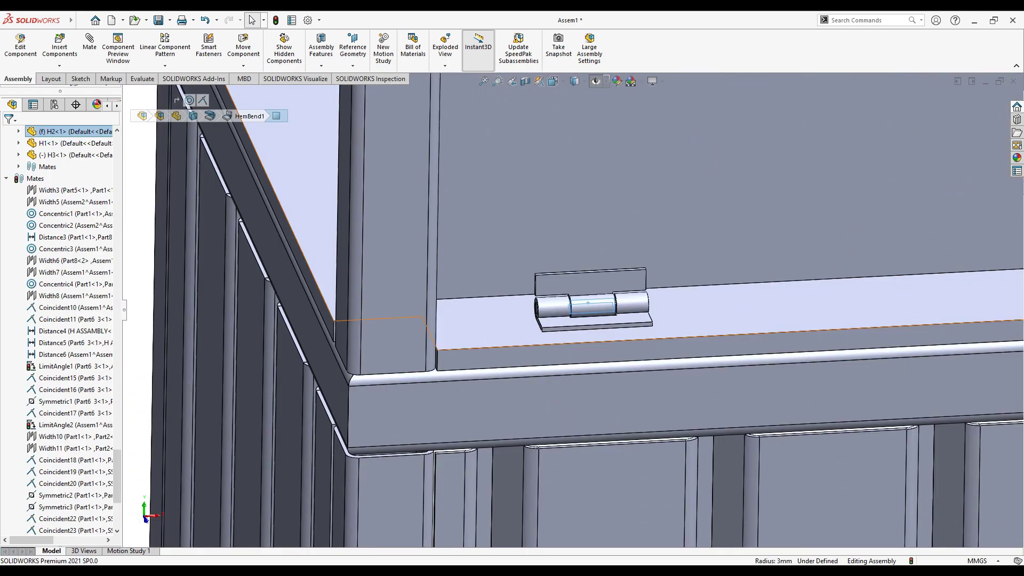
pyautogui.scroll(3, 96, 330)
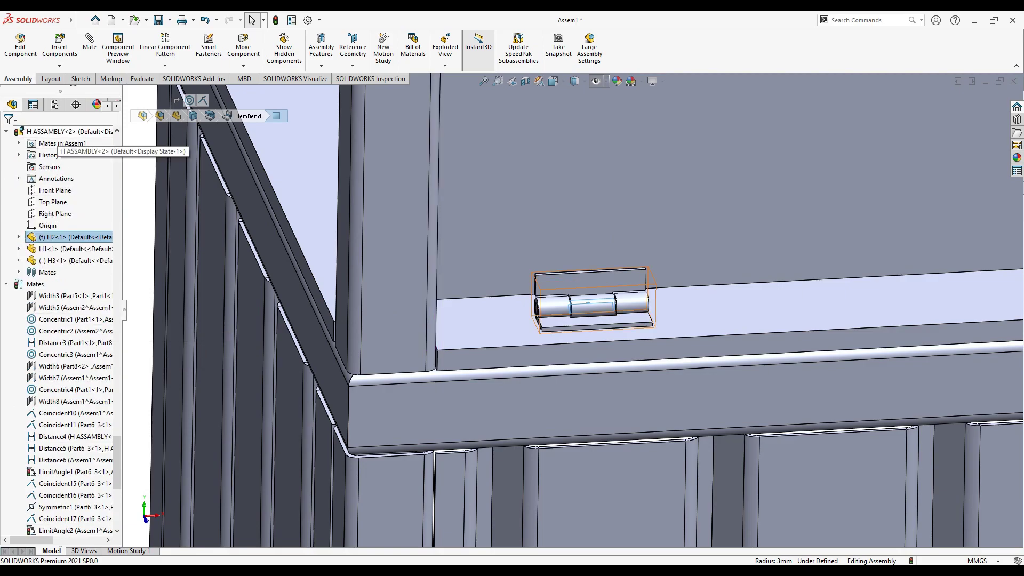
# - Copy H ASSEMBLY<2> and paste a second hinge copy into the assembly
pyautogui.click(59, 133)
pyautogui.press('f')
pyautogui.scroll(-3, 740, 310)
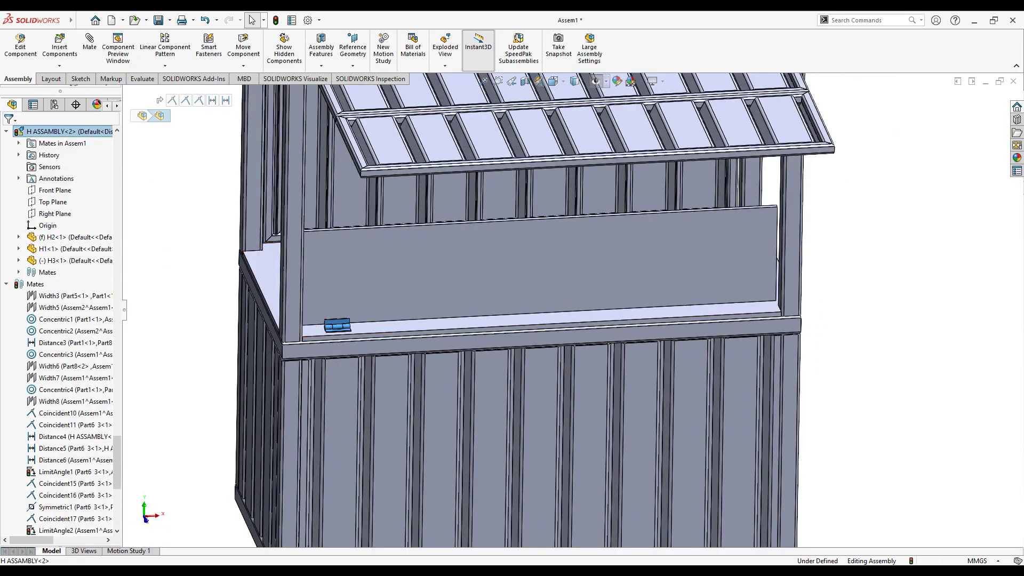
pyautogui.hotkey('ctrl', 'v')
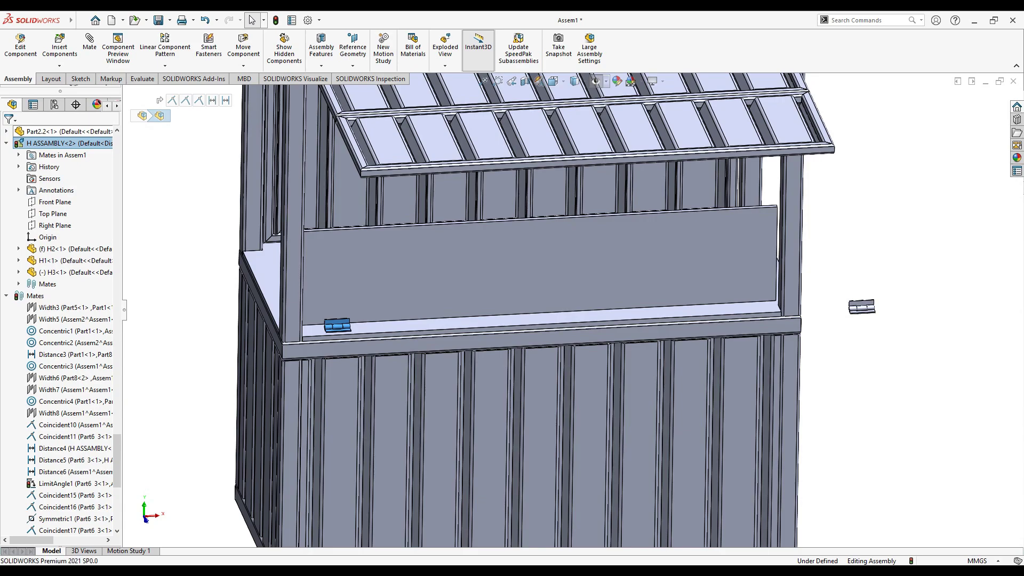
pyautogui.scroll(-3, 270, 284)
pyautogui.scroll(-2, 269, 285)
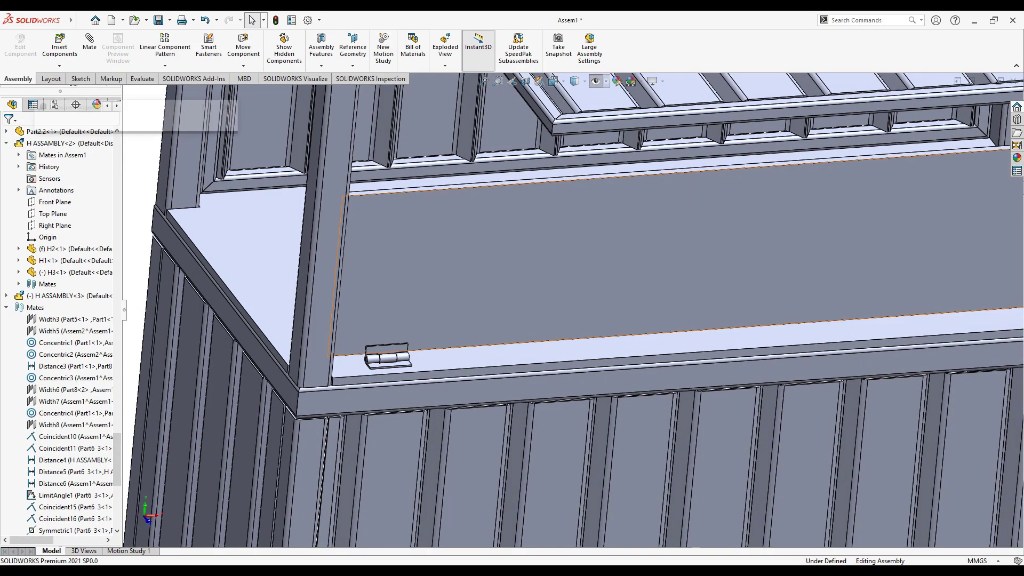
# - Measure the existing hinge leaf's distance from the post
pyautogui.scroll(-5, 341, 373)
pyautogui.scroll(-3, 511, 310)
pyautogui.click(547, 315)
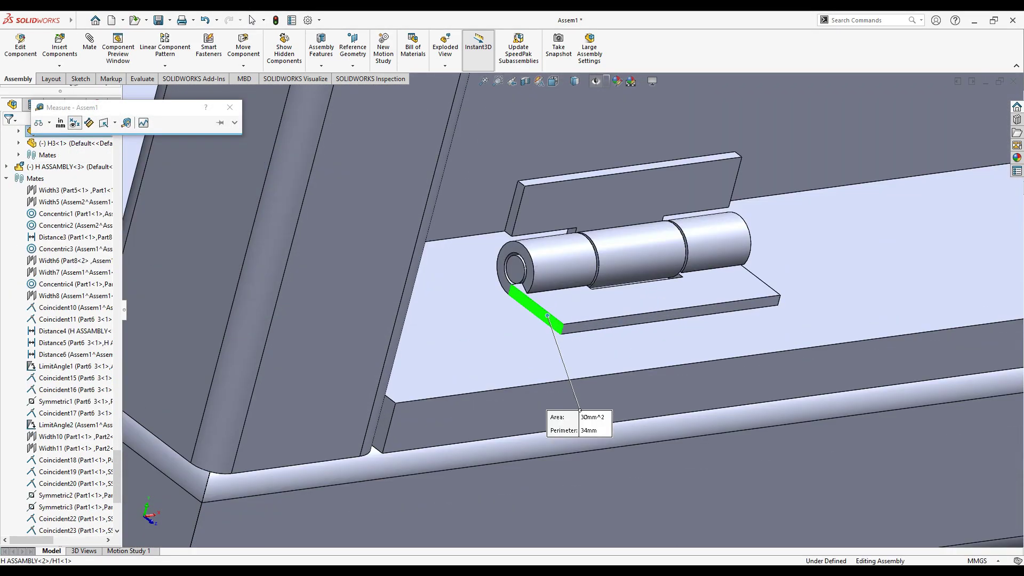
pyautogui.scroll(2, 548, 316)
pyautogui.moveTo(547, 315); pyautogui.dragTo(406, 298, button='middle')
pyautogui.click(372, 282)
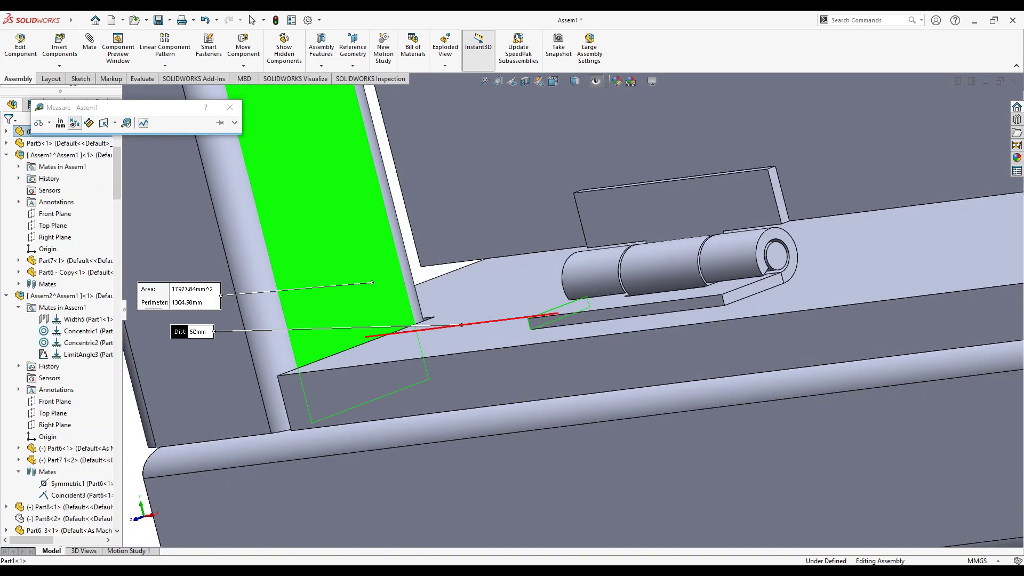
pyautogui.scroll(5, 572, 309)
pyautogui.press('Escape')
# - Select the new hinge and the upright post face as the mate reference
pyautogui.moveTo(572, 309); pyautogui.dragTo(480, 320, button='middle')
pyautogui.scroll(-5, 572, 309)
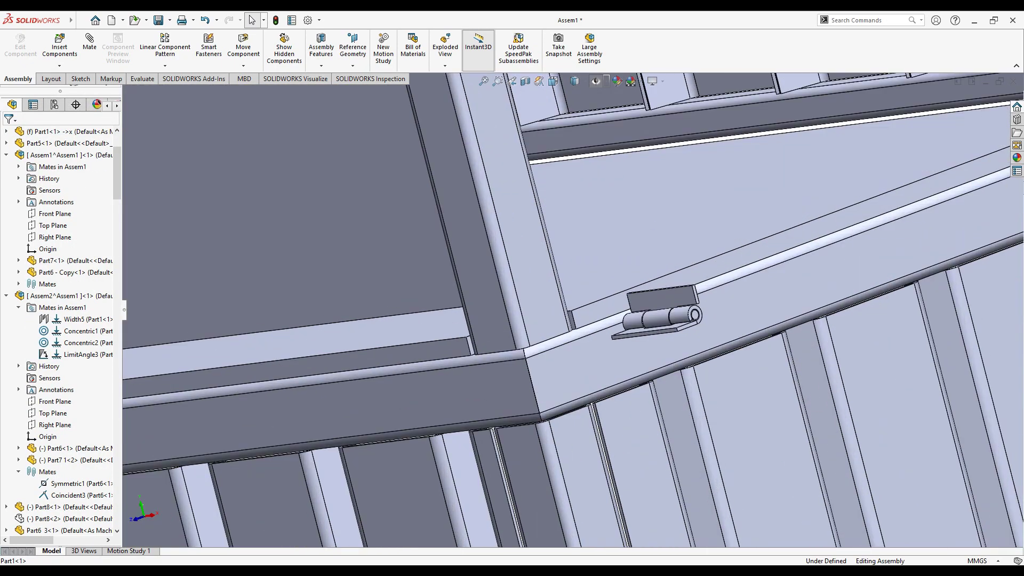
pyautogui.scroll(-4, 700, 344)
pyautogui.click(663, 297)
pyautogui.scroll(5, 664, 296)
pyautogui.moveTo(664, 296); pyautogui.dragTo(536, 319, button='middle')
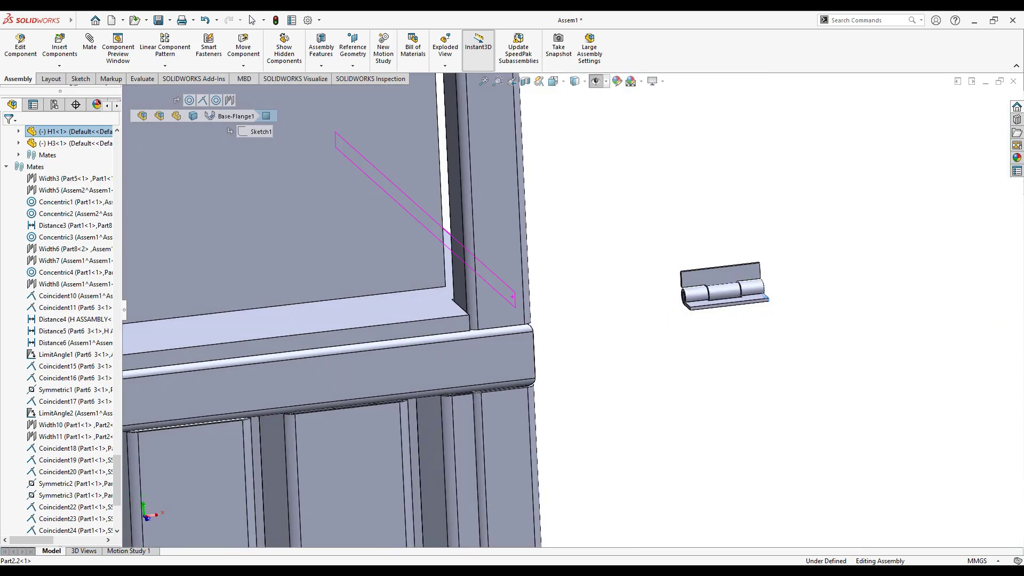
pyautogui.scroll(-3, 536, 320)
pyautogui.click(527, 271)
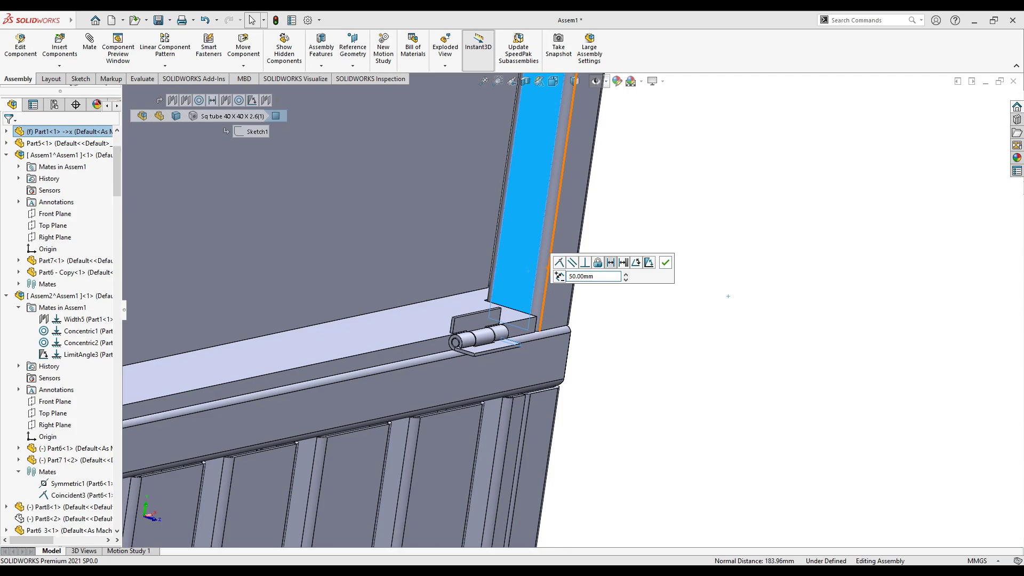
# - Mate the hinge leaf 50 mm from the post and coincident with the counter rail face
pyautogui.moveTo(480, 336)
pyautogui.mouseDown(button='middle')
pyautogui.moveTo(493, 353)
pyautogui.moveTo(464, 432)
pyautogui.mouseUp(button='middle')
pyautogui.click(492, 353)
pyautogui.click(441, 300)
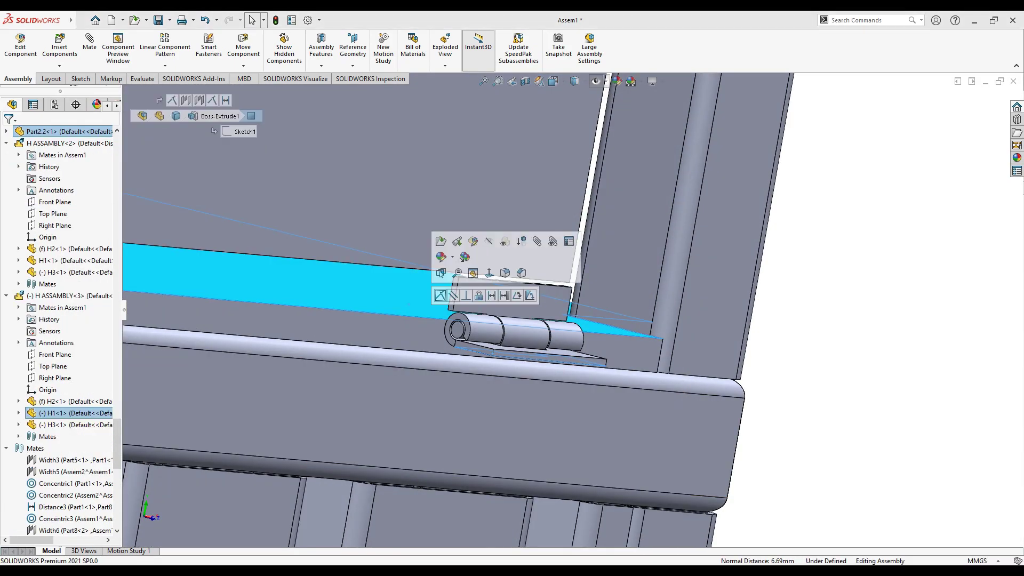
pyautogui.click(450, 292)
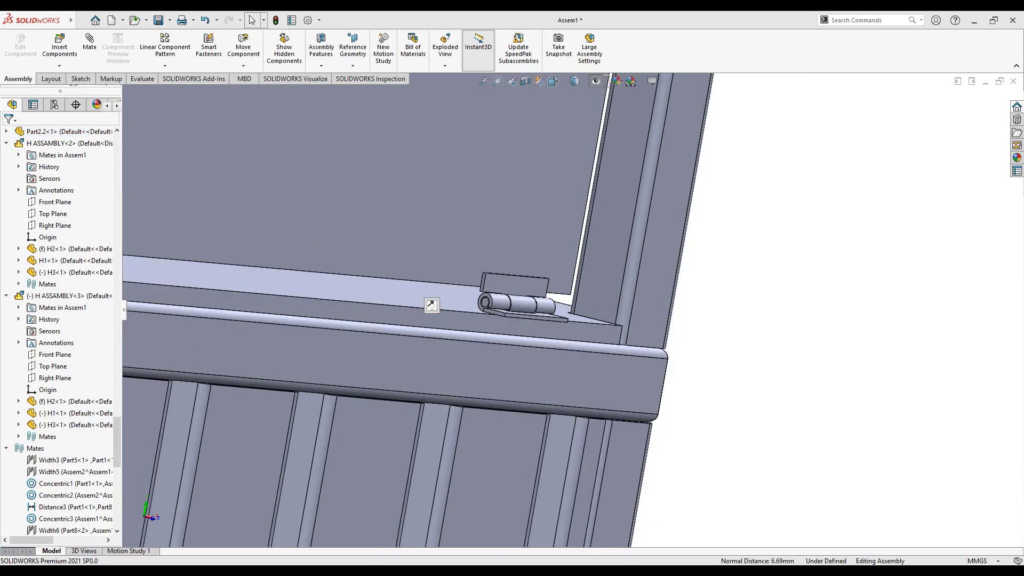
pyautogui.scroll(6, 597, 304)
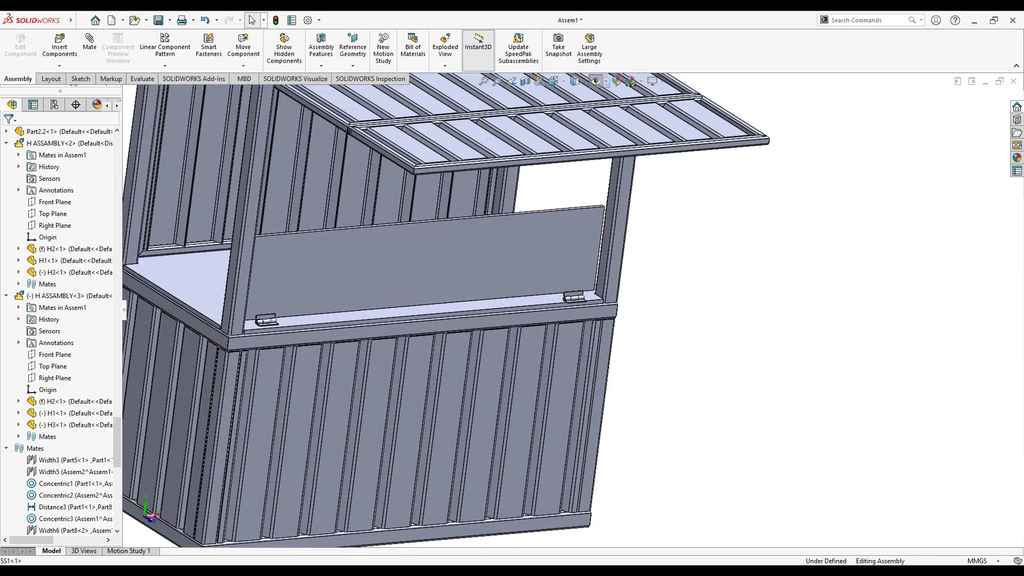
pyautogui.scroll(-8, 596, 304)
# - Slide the counter hinge leaf up-left along the mid-height frame rail
pyautogui.scroll(-5, 251, 443)
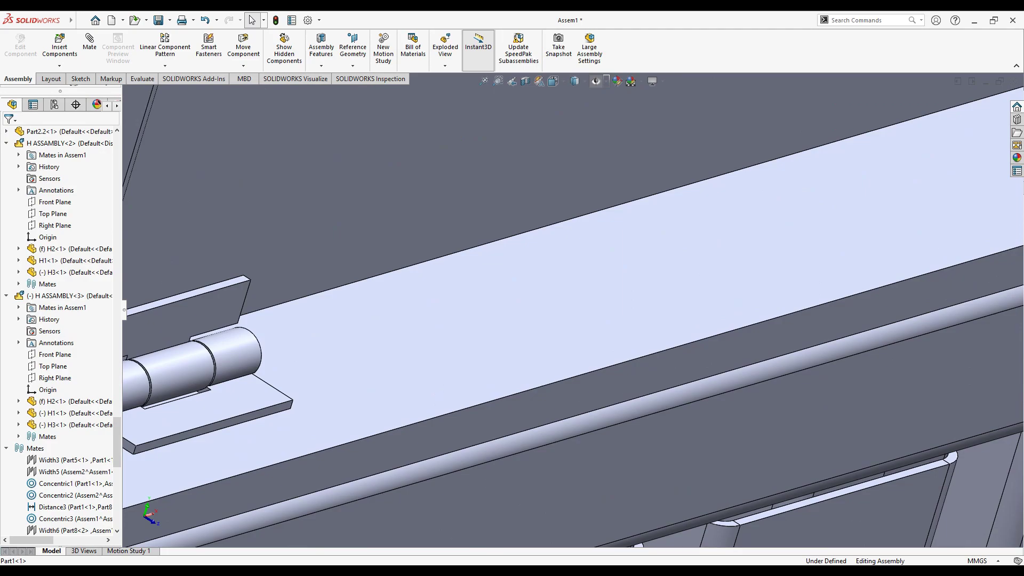
pyautogui.scroll(-3, 251, 443)
pyautogui.scroll(5, 572, 310)
pyautogui.scroll(-3, 573, 309)
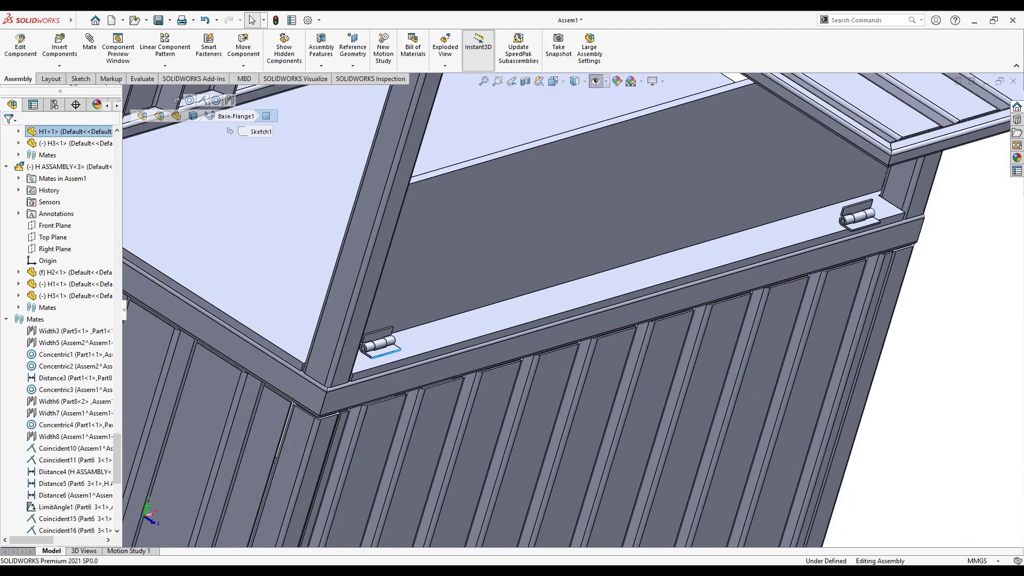
pyautogui.scroll(-4, 572, 309)
pyautogui.click(864, 232)
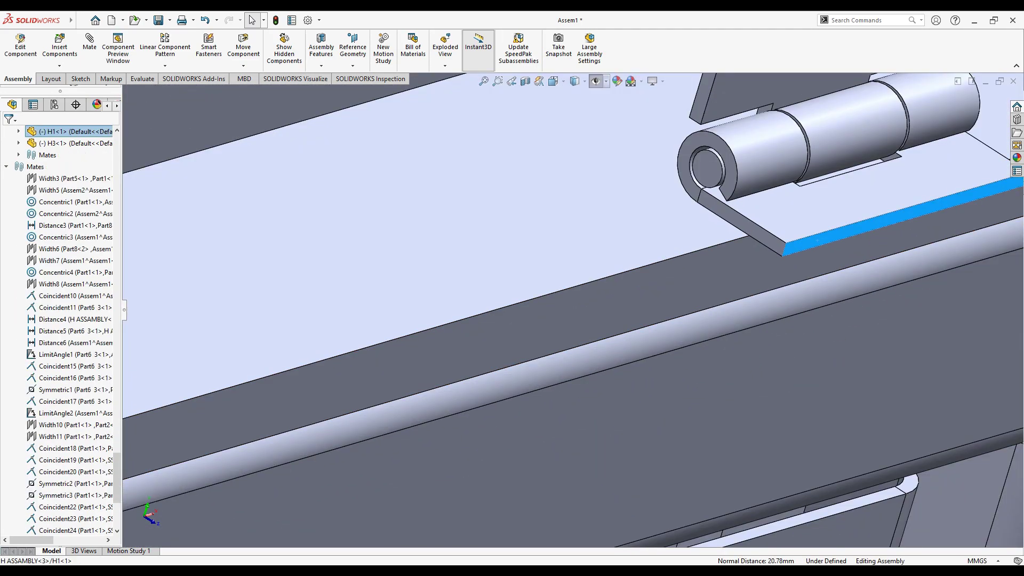
pyautogui.moveTo(864, 232); pyautogui.dragTo(746, 157)
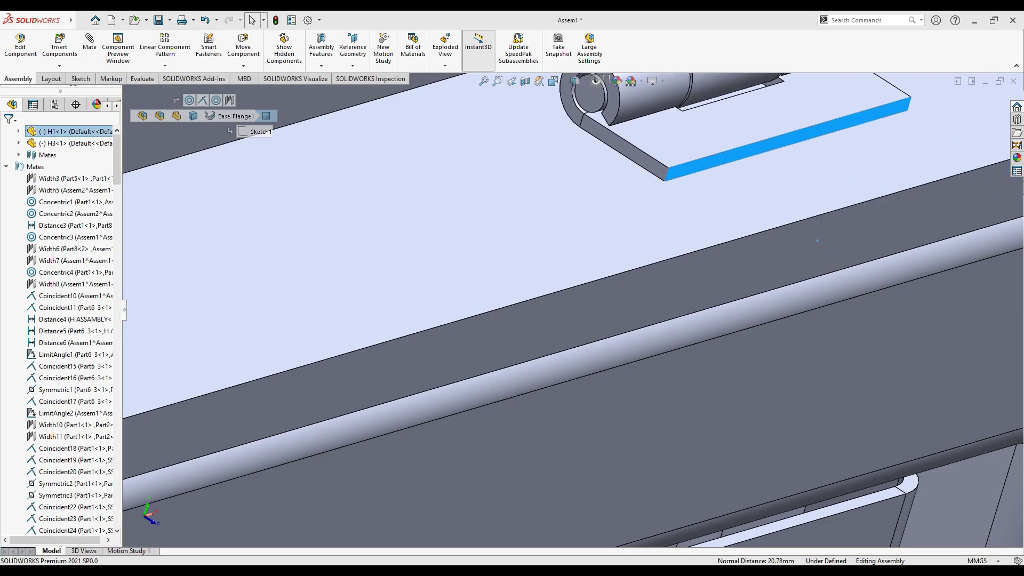
# - Swing the counter flap plate up about its hinge and select the H2 hinge
pyautogui.scroll(3, 648, 218)
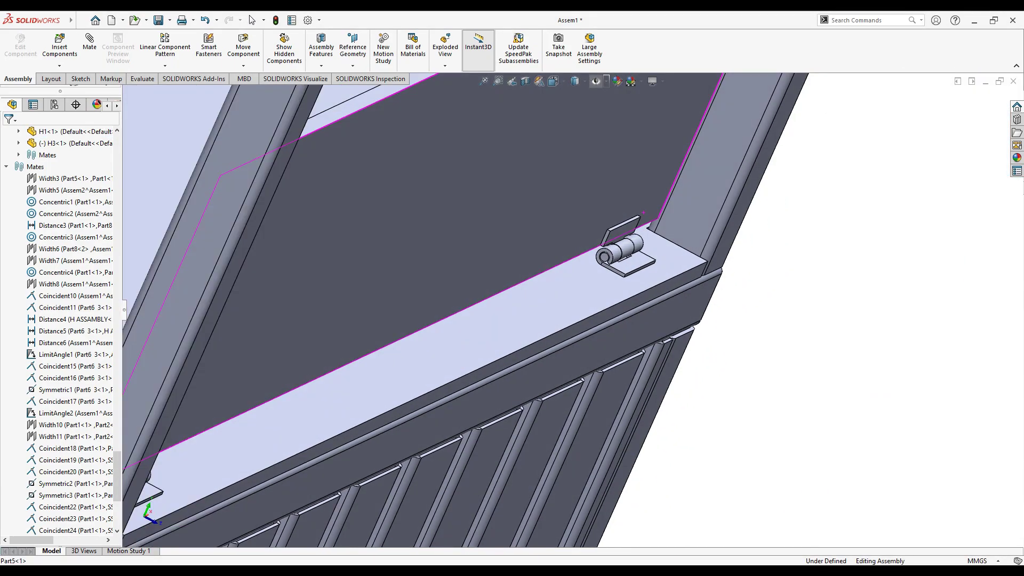
pyautogui.moveTo(644, 212); pyautogui.dragTo(587, 240, button='middle')
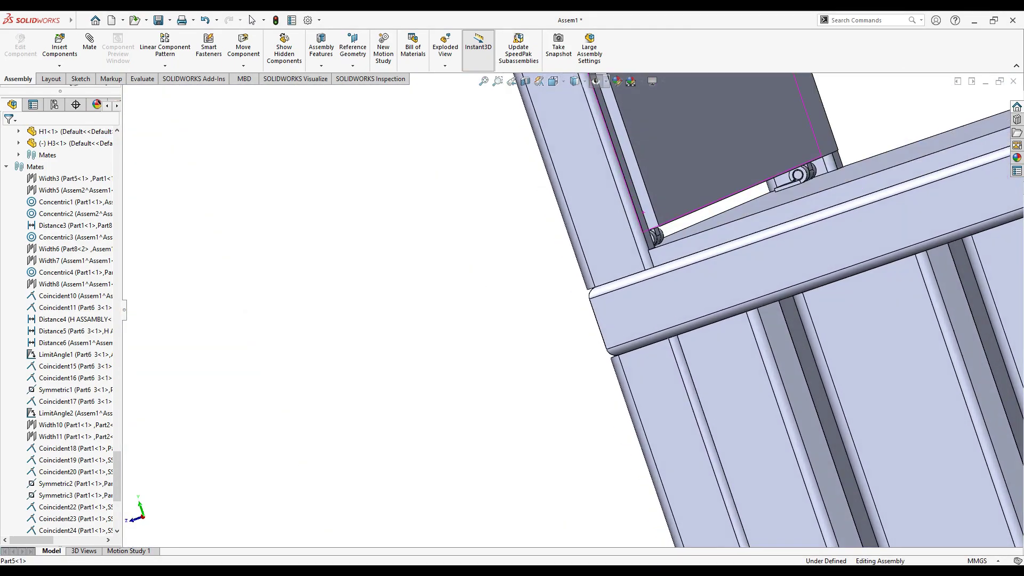
pyautogui.moveTo(643, 212); pyautogui.dragTo(643, 213, button='middle')
pyautogui.moveTo(643, 213); pyautogui.dragTo(571, 155)
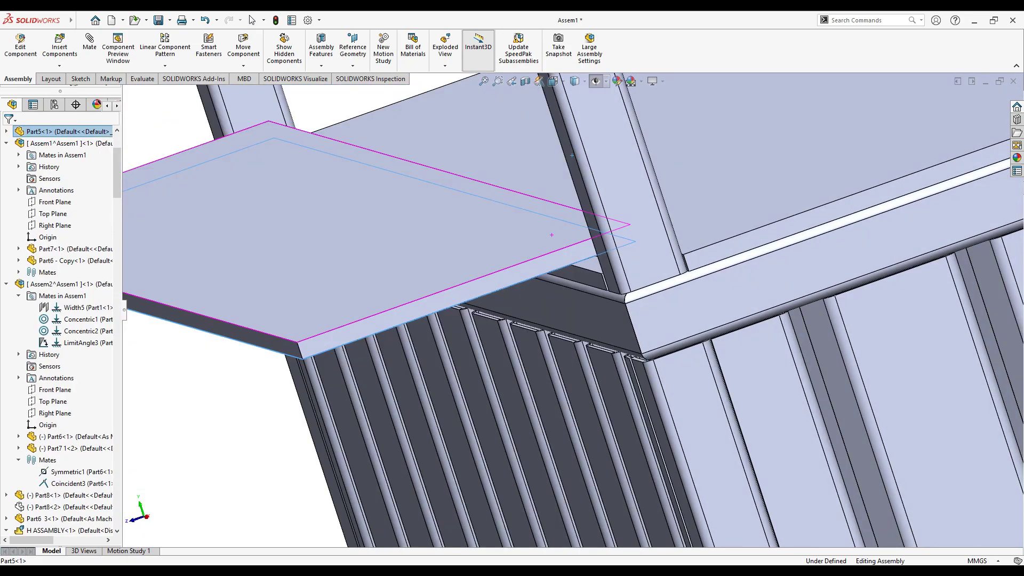
pyautogui.moveTo(572, 155); pyautogui.dragTo(664, 131, button='middle')
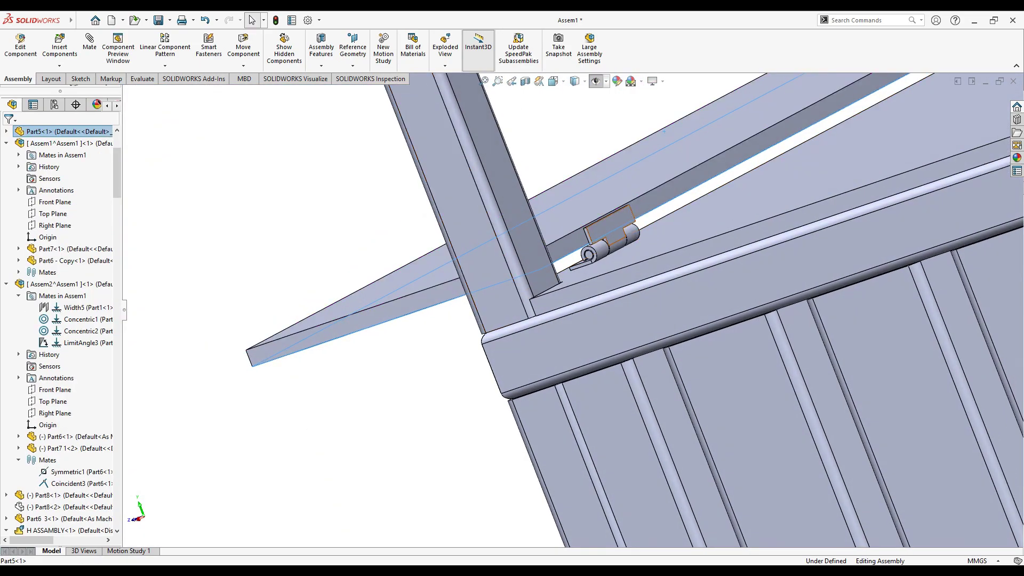
pyautogui.click(608, 234)
pyautogui.moveTo(607, 234); pyautogui.dragTo(620, 218, button='middle')
# - Inspect the hinge knuckle cylinder and the long bar face beside it
pyautogui.keyDown('ctrl'); pyautogui.click(538, 235); pyautogui.keyUp('ctrl')
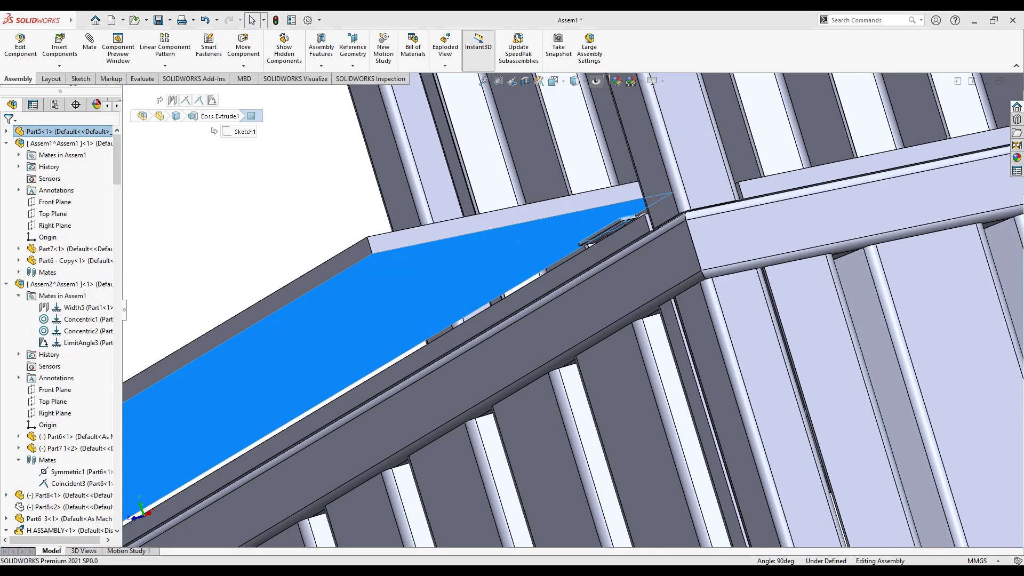
pyautogui.press('Escape')
pyautogui.scroll(5, 538, 288)
pyautogui.scroll(-3, 538, 288)
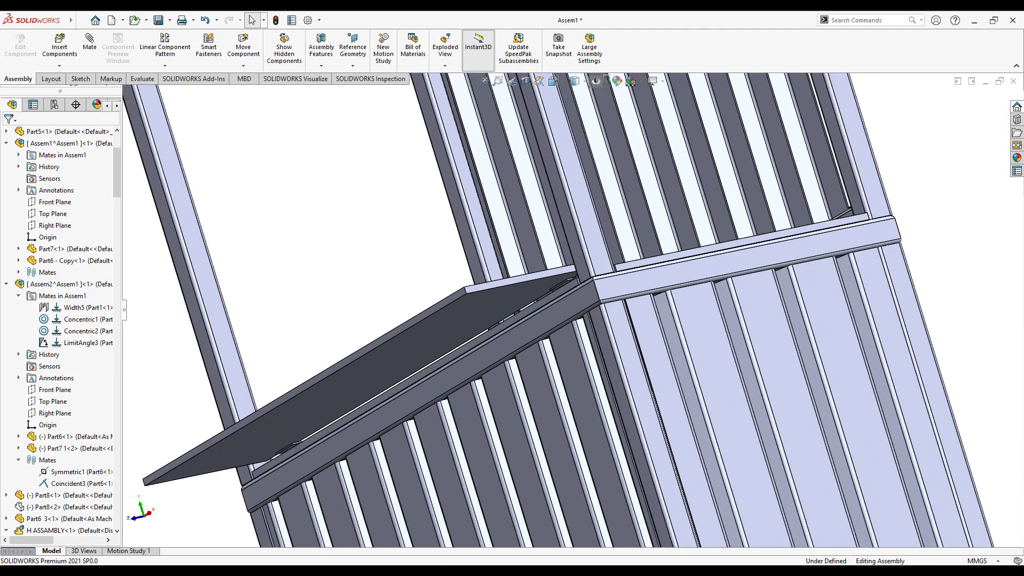
pyautogui.scroll(-5, 539, 288)
pyautogui.scroll(-2, 539, 288)
pyautogui.scroll(-3, 469, 290)
pyautogui.click(469, 291)
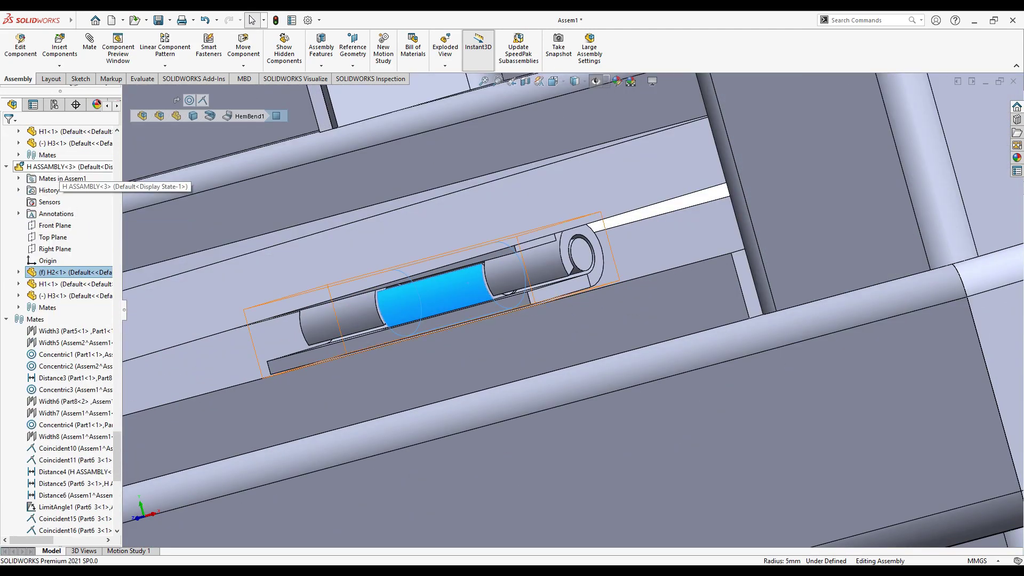
pyautogui.scroll(3, 480, 330)
pyautogui.click(352, 296)
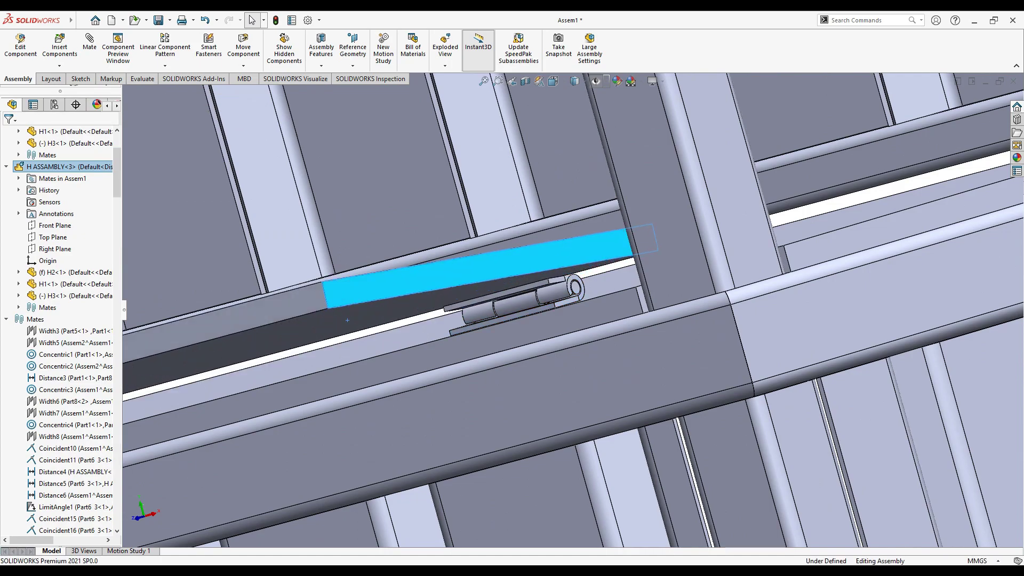
# - Fit the whole kiosk in view and orbit in toward the counter hinge
pyautogui.hotkey('ctrl', '3')
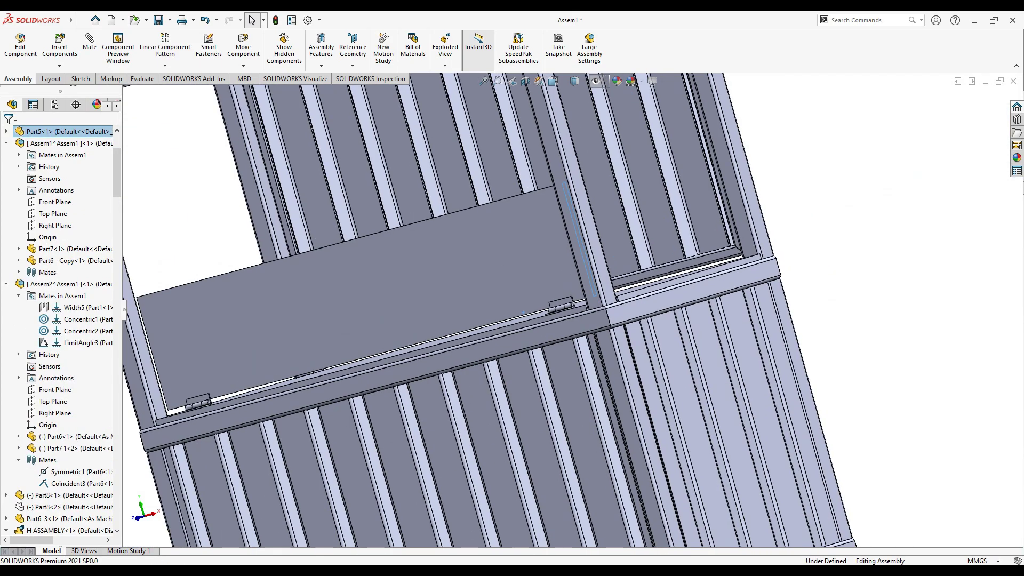
pyautogui.moveTo(599, 309); pyautogui.dragTo(452, 343, button='middle')
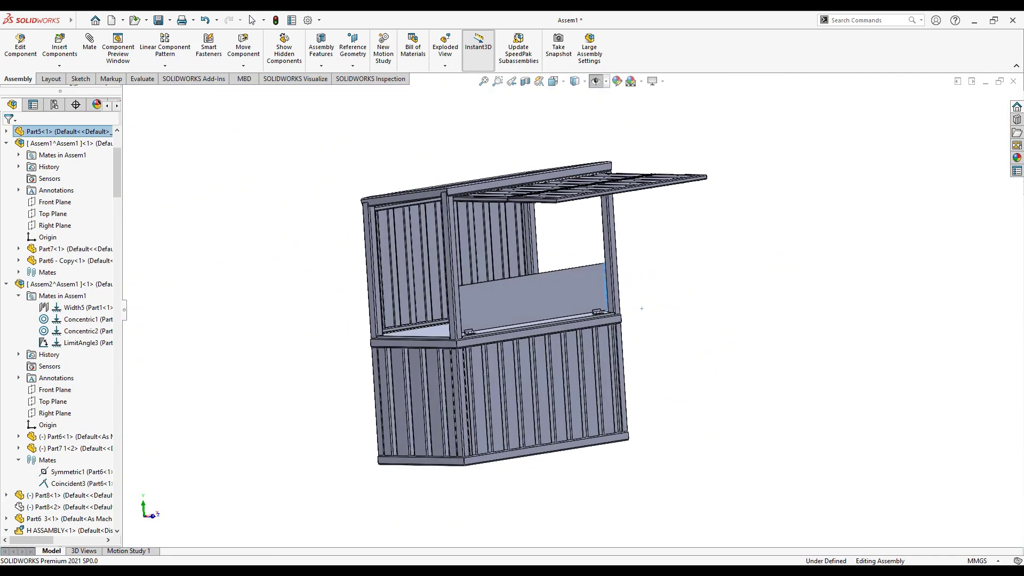
pyautogui.scroll(-5, 452, 343)
pyautogui.scroll(-5, 652, 279)
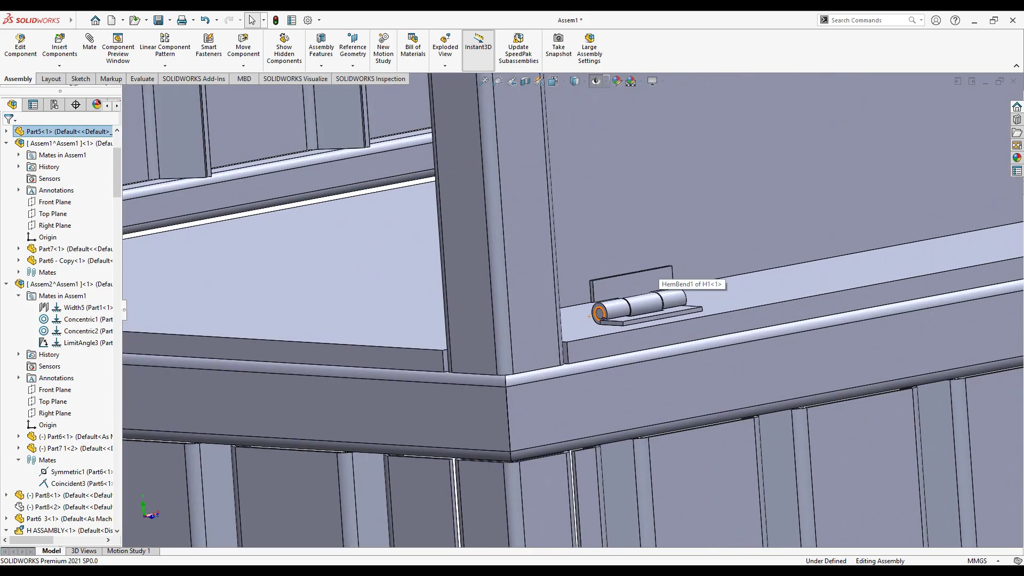
pyautogui.scroll(3, 591, 316)
# - Save all modified documents, including Assem1, Part5, H ASSEMBLY and Part2.2, then fit the assembly in view
pyautogui.hotkey('ctrl', 's')
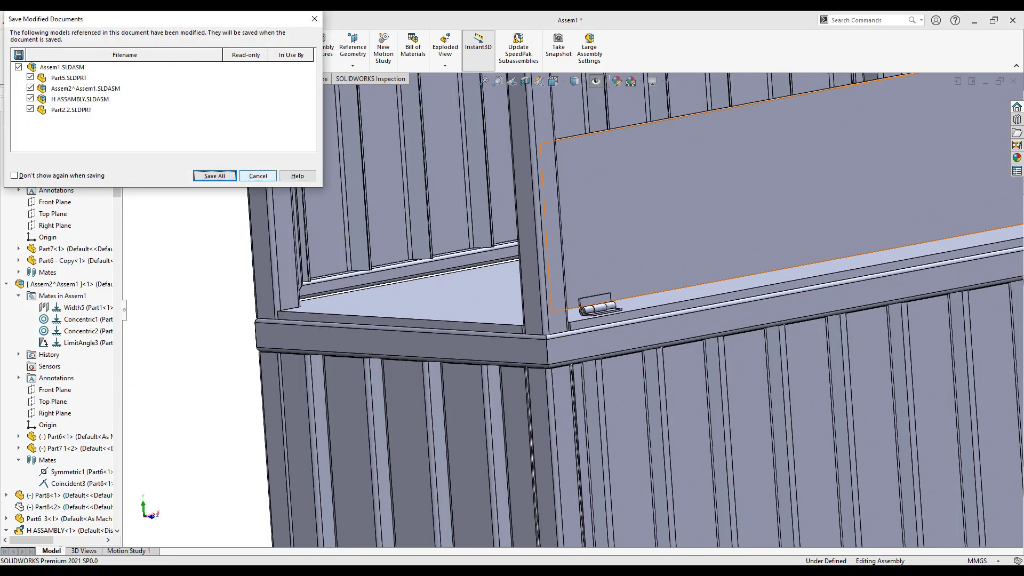
pyautogui.press('Return')
pyautogui.press('Return')
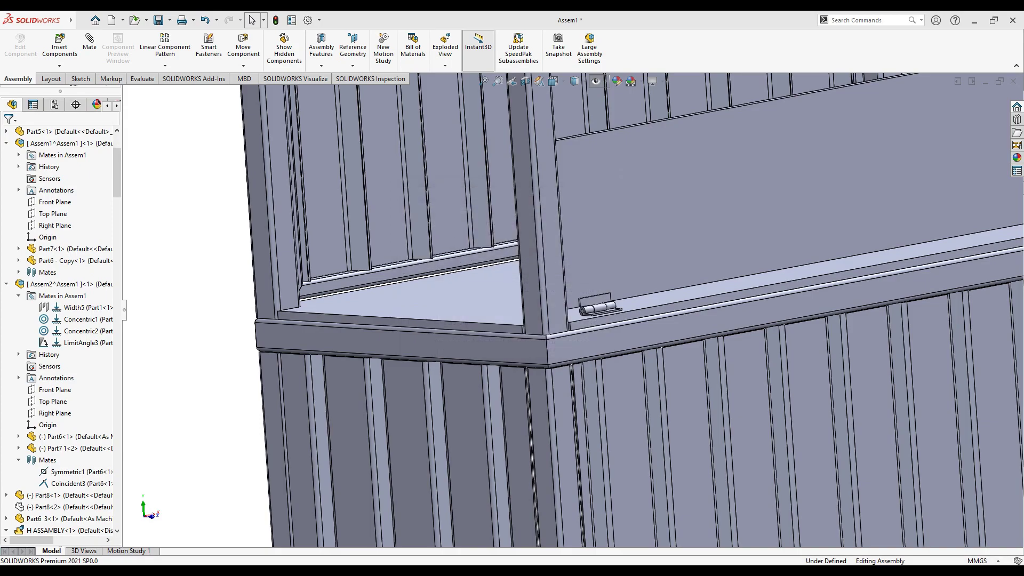
pyautogui.press('f')
pyautogui.moveTo(550, 240)
pyautogui.mouseDown(button='middle')
pyautogui.moveTo(555, 250)
pyautogui.moveTo(550, 243)
pyautogui.mouseUp(button='middle')
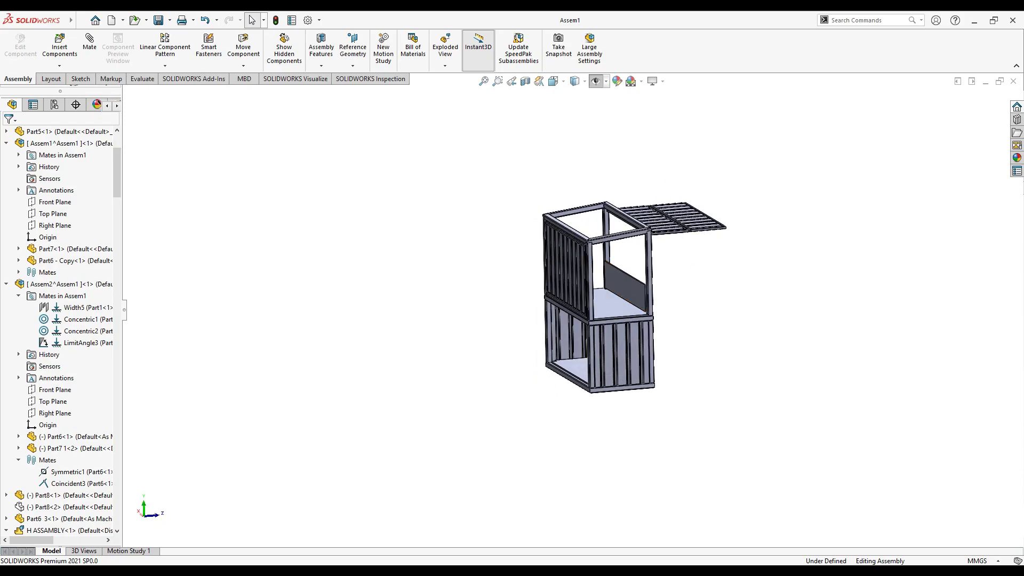
# - Swing the hinged grate down about its hinge
pyautogui.scroll(-4, 677, 229)
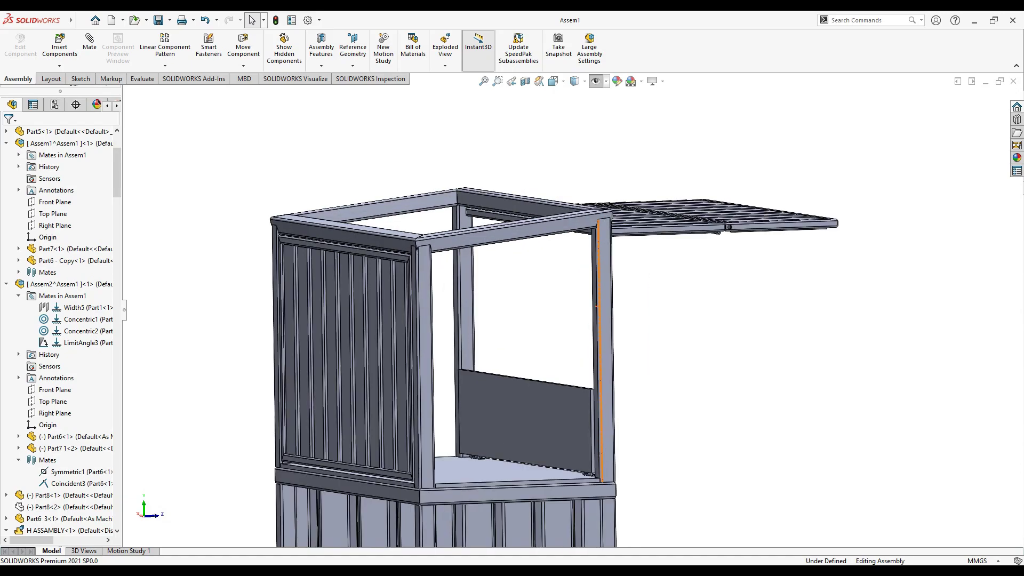
pyautogui.scroll(-4, 678, 229)
pyautogui.moveTo(666, 251); pyautogui.dragTo(666, 243)
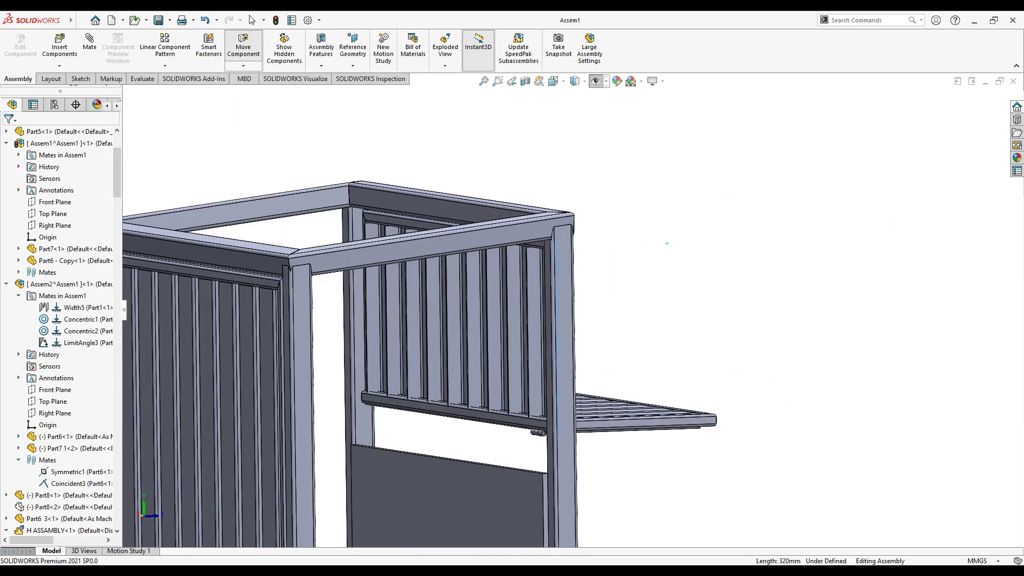
pyautogui.press('Escape')
pyautogui.scroll(4, 667, 243)
pyautogui.scroll(-4, 590, 436)
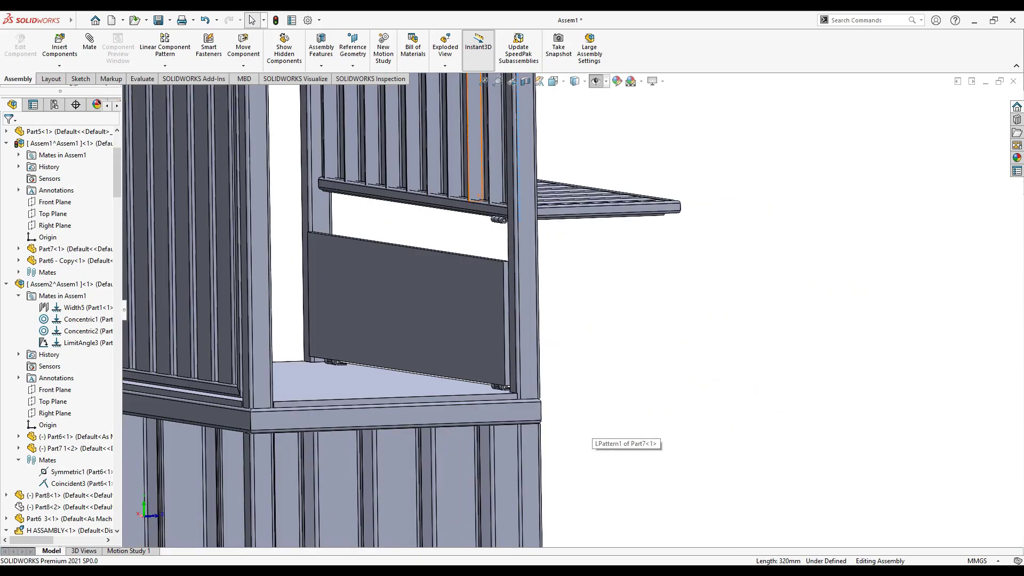
pyautogui.moveTo(613, 205); pyautogui.dragTo(591, 208)
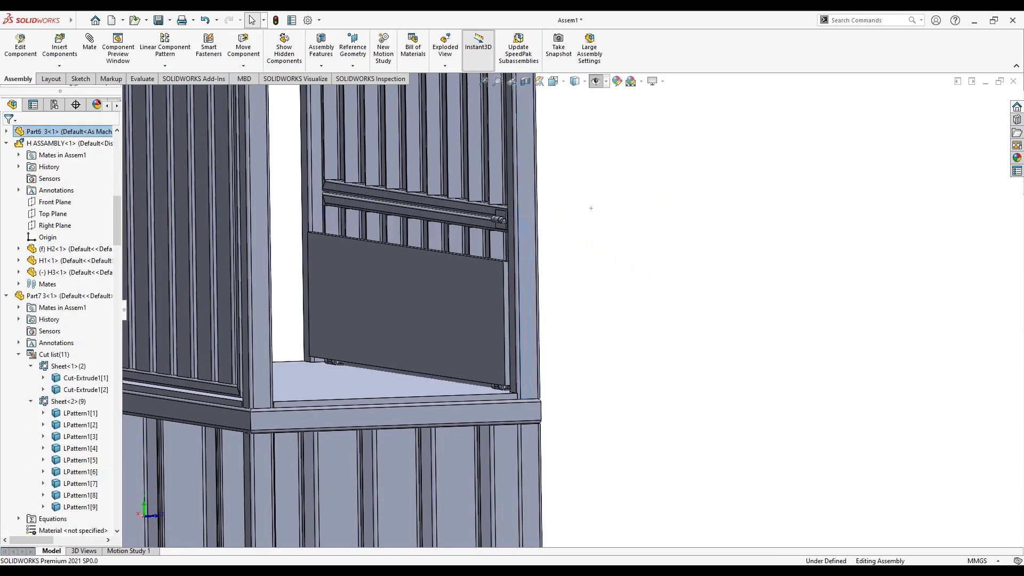
# - Inspect the panel's hinge pin by hiding and restoring the louvred panel
pyautogui.scroll(-3, 507, 233)
pyautogui.scroll(-2, 507, 233)
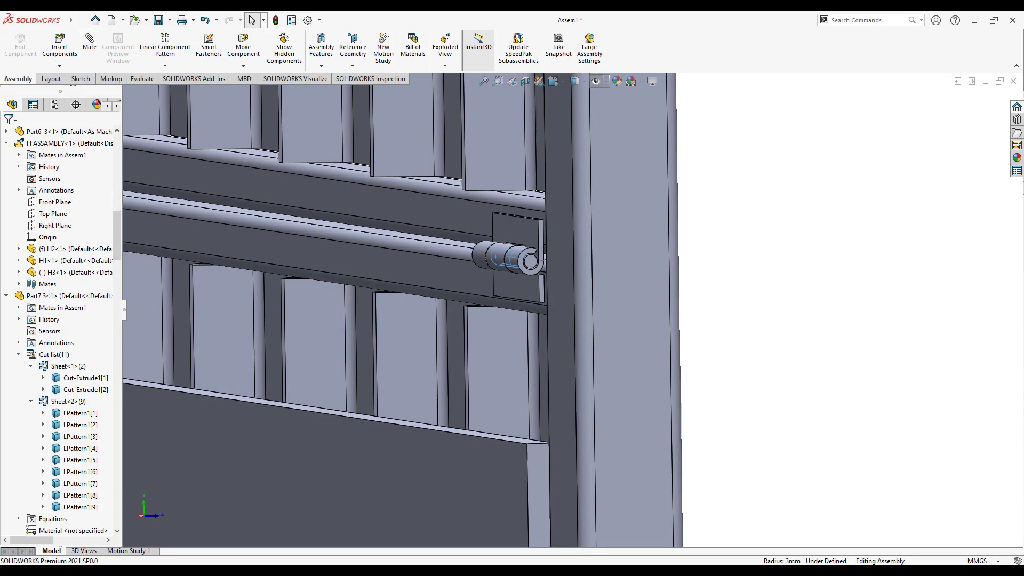
pyautogui.scroll(-3, 61, 320)
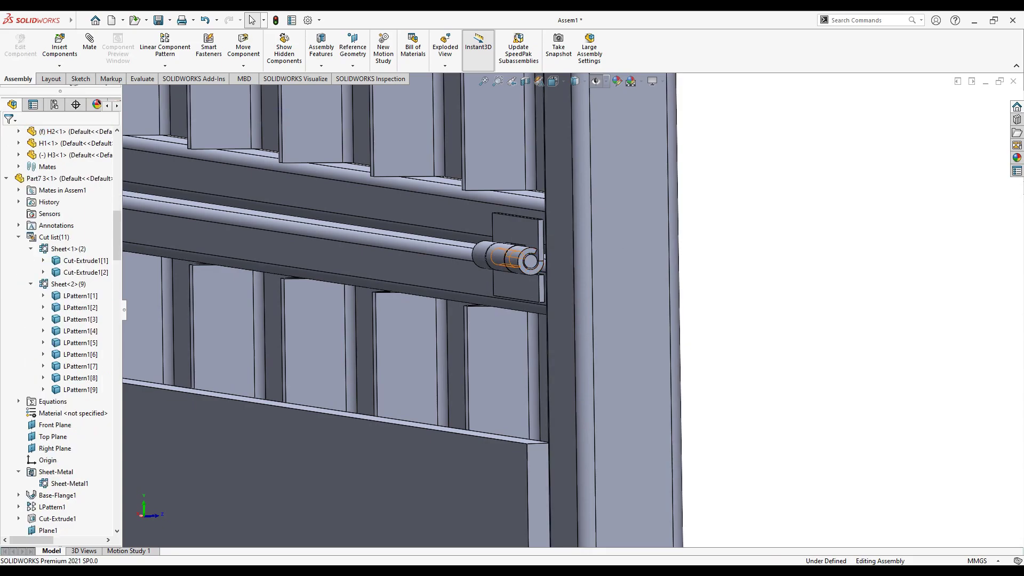
pyautogui.scroll(-1, 506, 262)
pyautogui.click(512, 258)
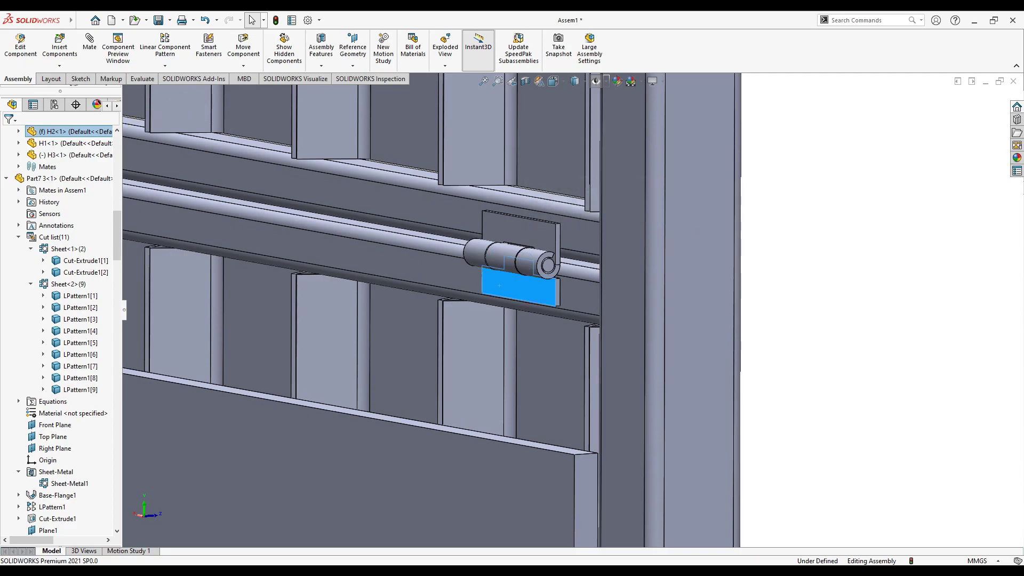
pyautogui.press('Tab')
pyautogui.hotkey('ctrl', '8')
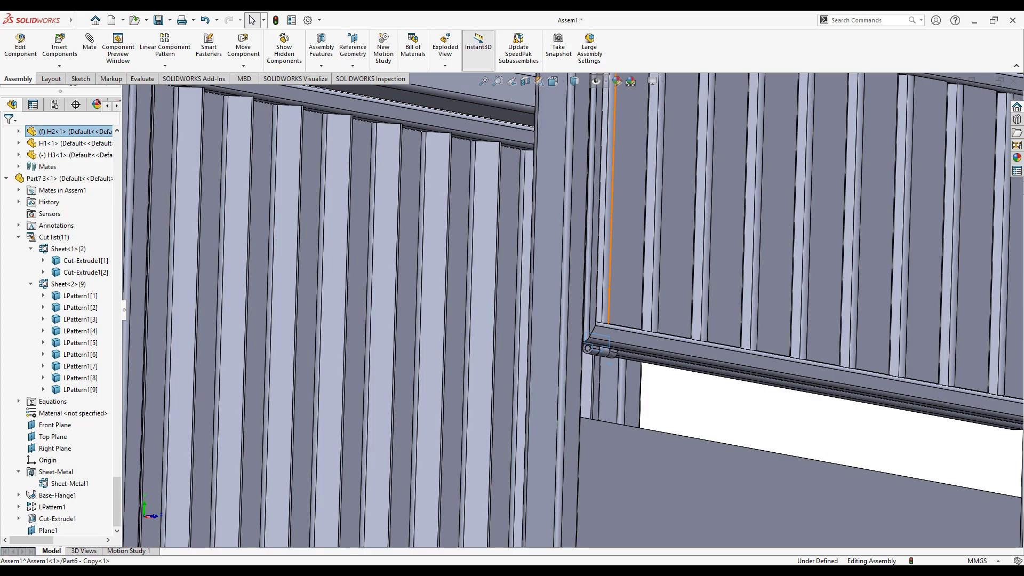
pyautogui.scroll(5, 604, 323)
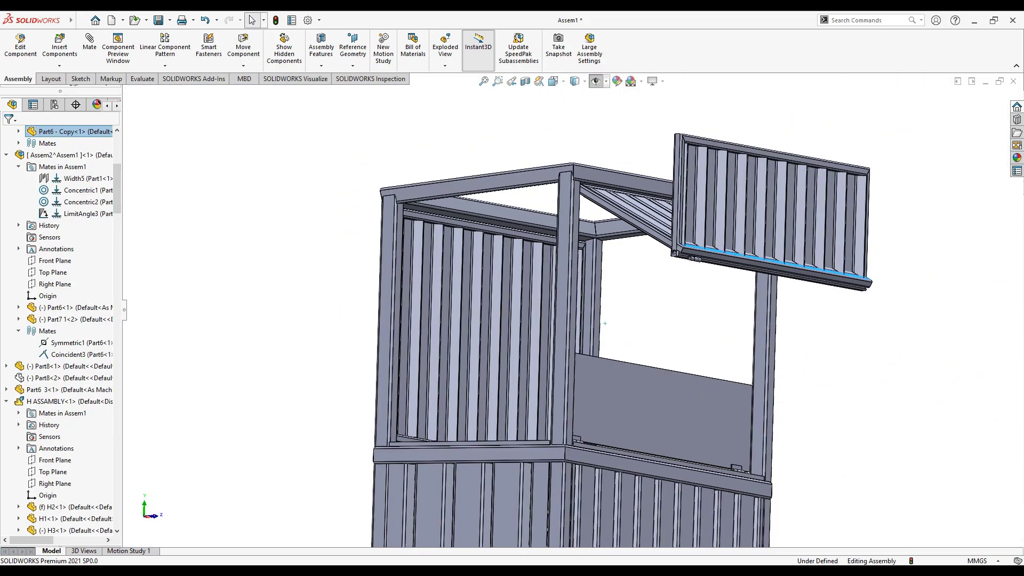
# - Swing the louvred roof flap up on its hinge and check its top bar edges
pyautogui.moveTo(605, 323); pyautogui.dragTo(656, 224, button='middle')
pyautogui.scroll(-5, 656, 223)
pyautogui.click(682, 187)
pyautogui.moveTo(683, 187); pyautogui.dragTo(651, 187)
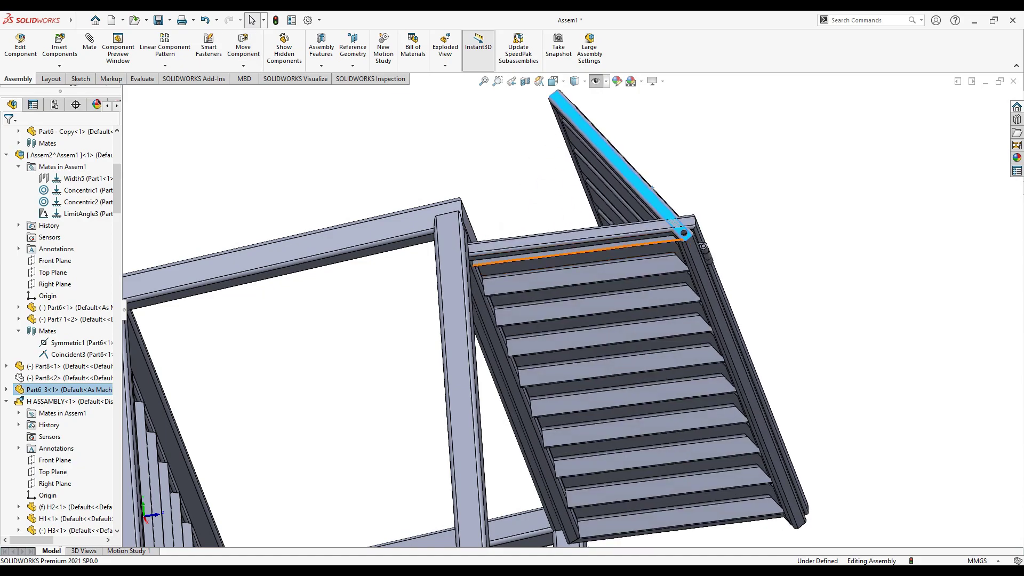
pyautogui.click(666, 228)
pyautogui.click(569, 237)
pyautogui.scroll(-2, 569, 237)
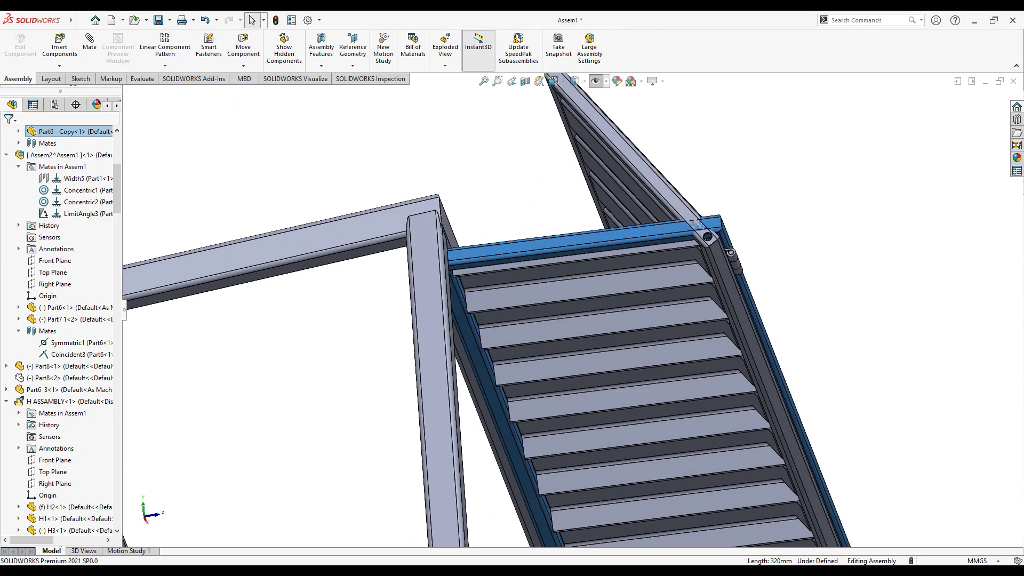
pyautogui.press('Escape')
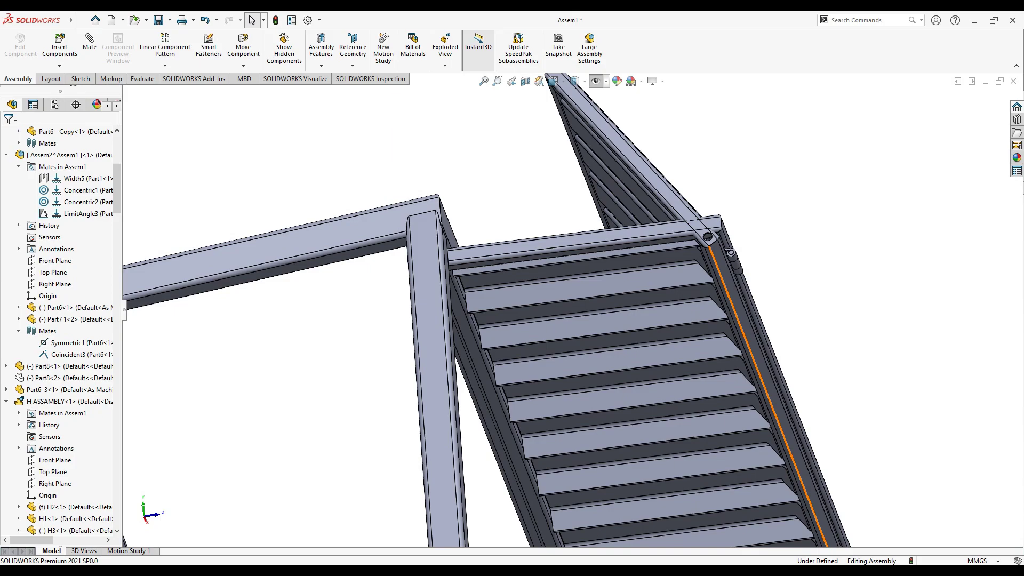
# - Inspect the corner hinge cylinder, then check the tray's bottom edge from a top-down view
pyautogui.scroll(-3, 665, 284)
pyautogui.click(687, 280)
pyautogui.scroll(2, 688, 280)
pyautogui.scroll(2, 682, 267)
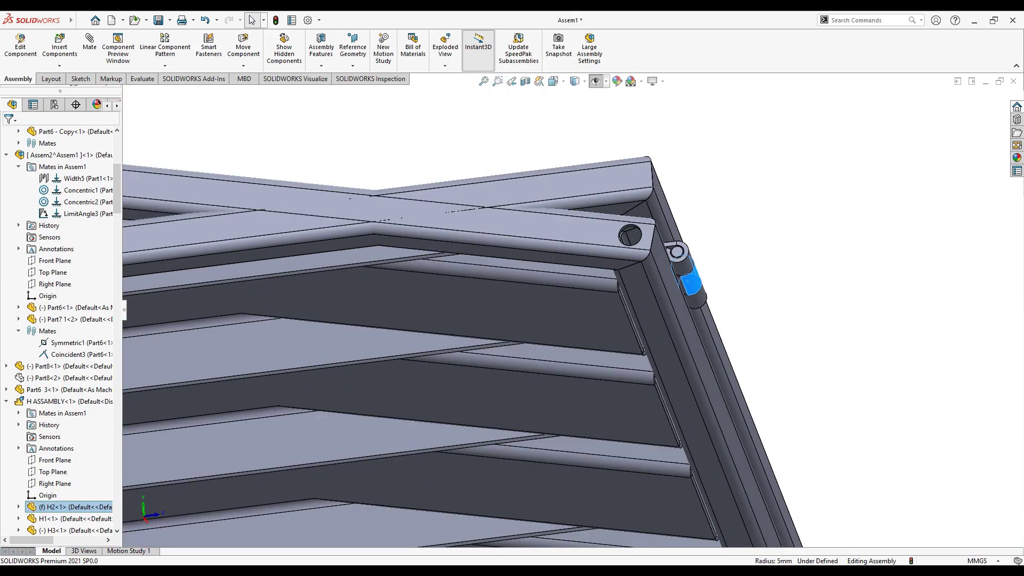
pyautogui.scroll(2, 671, 250)
pyautogui.scroll(2, 640, 294)
pyautogui.press('Escape')
pyautogui.moveTo(633, 275); pyautogui.dragTo(613, 256, button='middle')
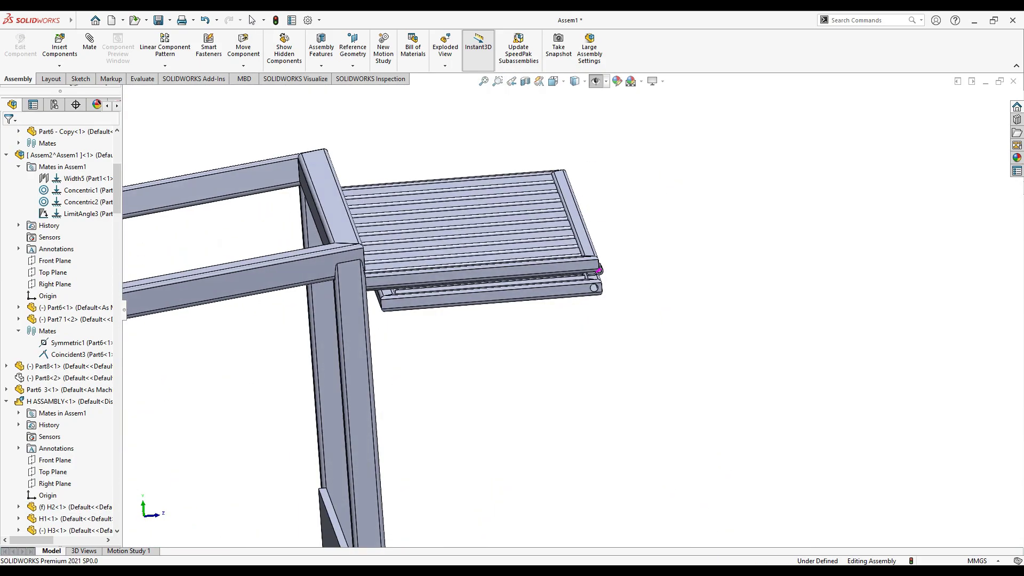
pyautogui.click(426, 267)
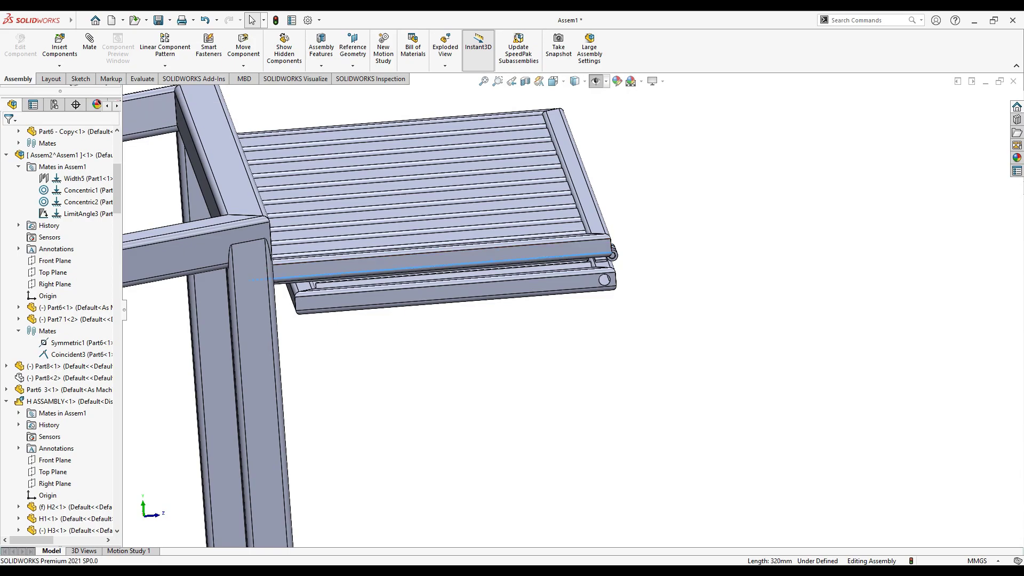
pyautogui.scroll(5, 572, 307)
pyautogui.scroll(-5, 491, 394)
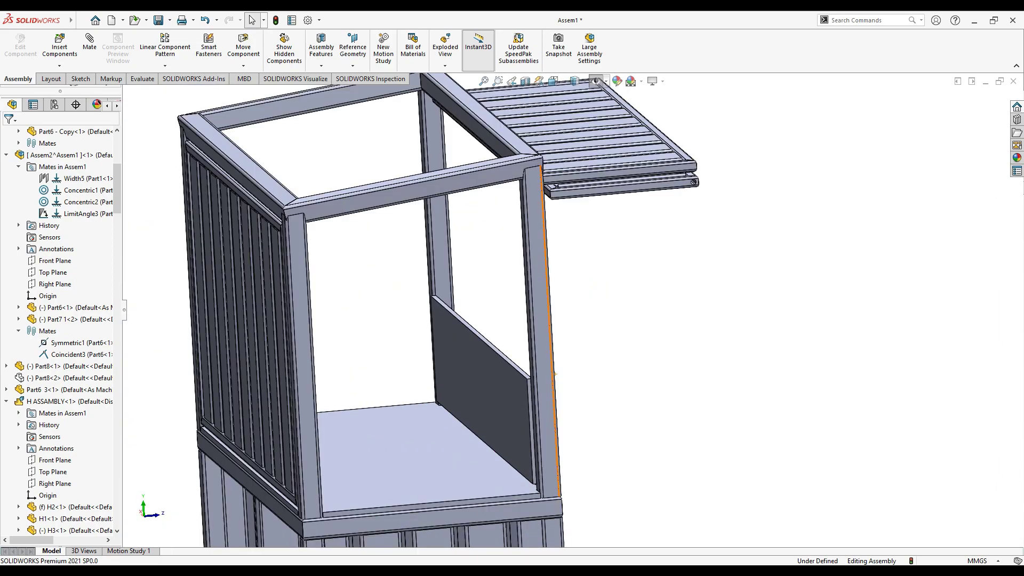
# - Swing the counter panel about its hinge into a flat shelf
pyautogui.moveTo(491, 393); pyautogui.dragTo(496, 387)
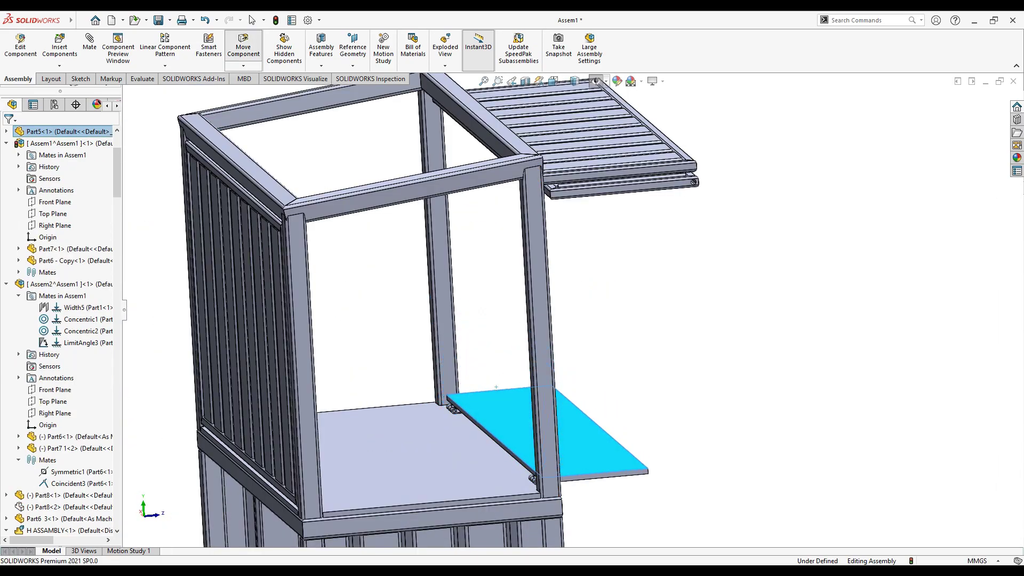
pyautogui.press('Escape')
pyautogui.scroll(5, 495, 387)
pyautogui.moveTo(496, 386)
pyautogui.mouseDown(button='middle')
pyautogui.moveTo(534, 373)
pyautogui.moveTo(661, 373)
pyautogui.mouseUp(button='middle')
pyautogui.scroll(-3, 533, 373)
# - Open the counter shelf Part5 in its own part window
pyautogui.moveTo(505, 341)
pyautogui.mouseDown(button='middle')
pyautogui.moveTo(512, 483)
pyautogui.moveTo(529, 336)
pyautogui.moveTo(548, 319)
pyautogui.mouseUp(button='middle')
pyautogui.scroll(-2, 529, 336)
pyautogui.scroll(-3, 529, 336)
pyautogui.click(548, 319)
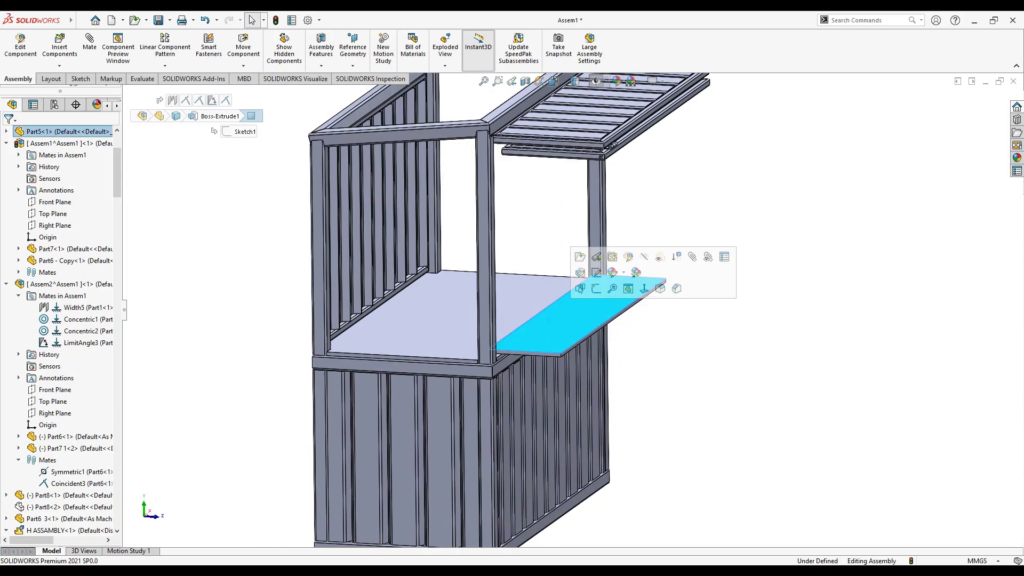
pyautogui.click(580, 257)
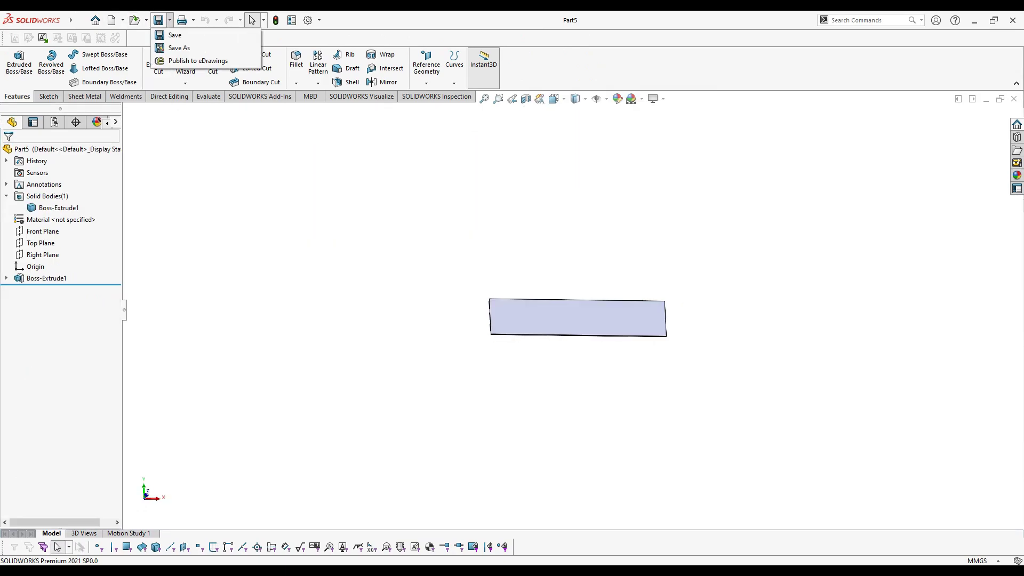
# - Save a copy of Part5 into the welmade folder
pyautogui.click(180, 47)
pyautogui.click(427, 273)
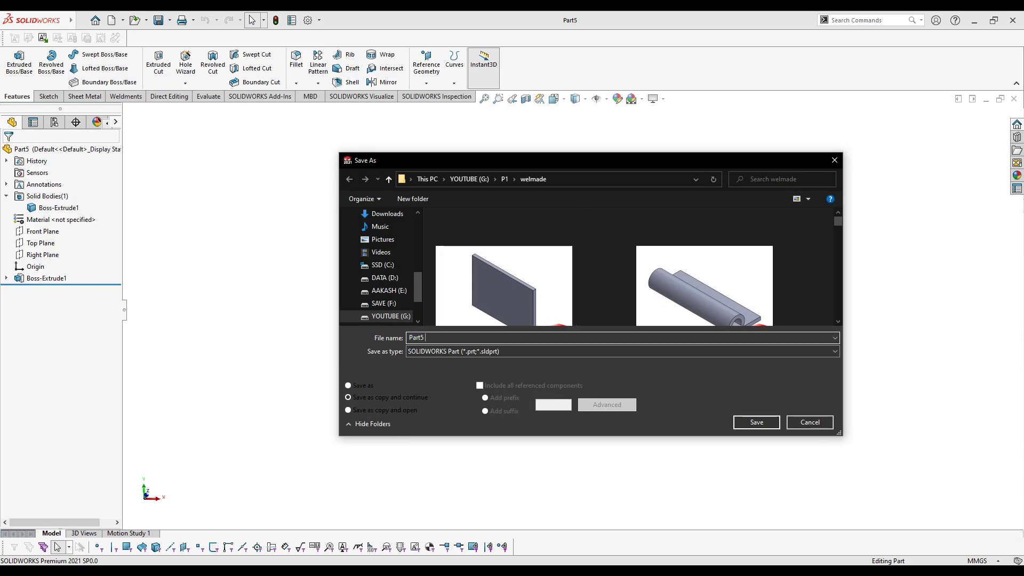
pyautogui.press('Return')
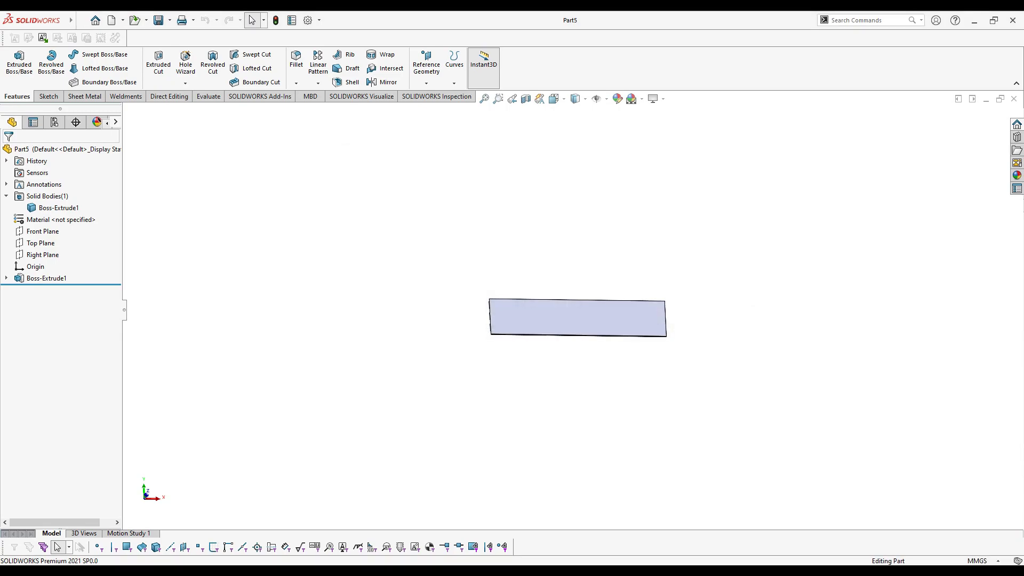